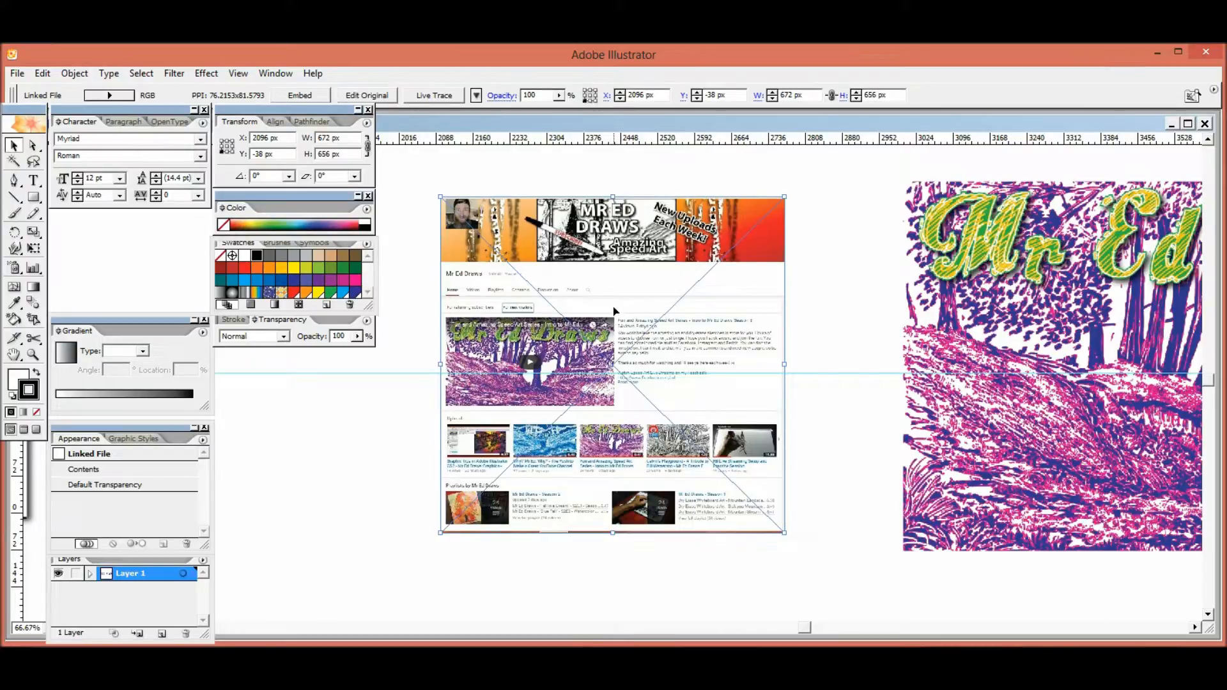
- Shift the channel page screenshot slightly and rasterize it in CMYK at High (300 ppi) with a transparent background
left_click_drag(612, 311, 591, 327)
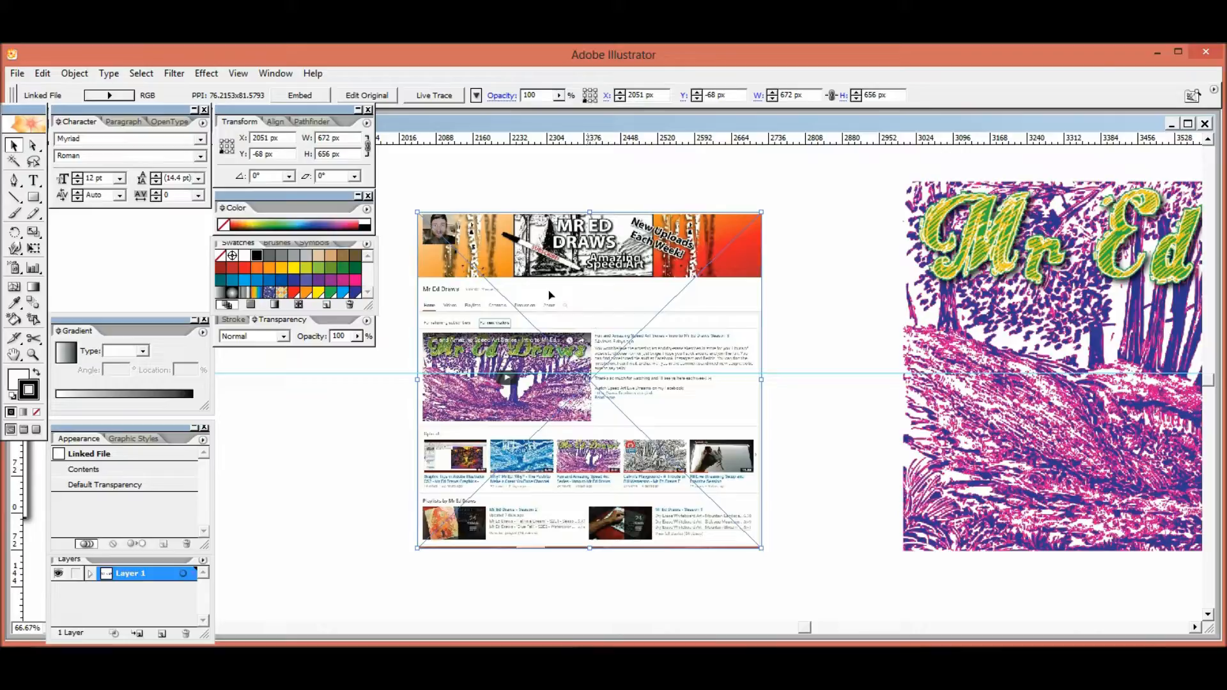
left_click(74, 74)
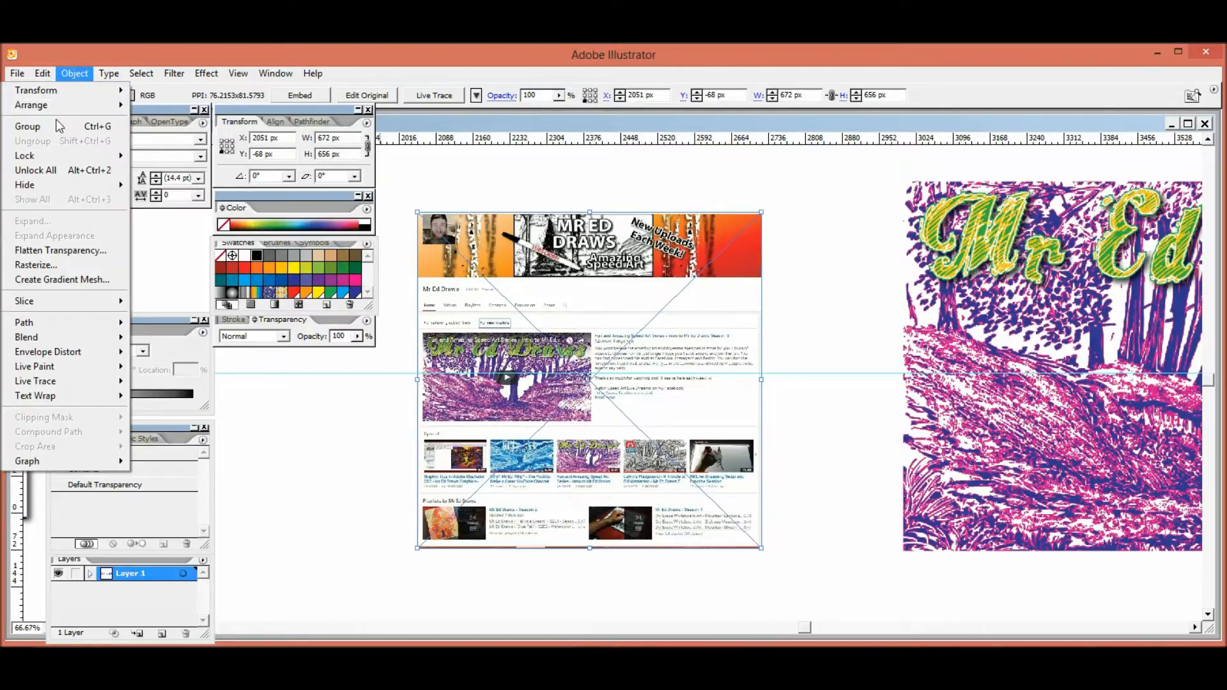
left_click(36, 266)
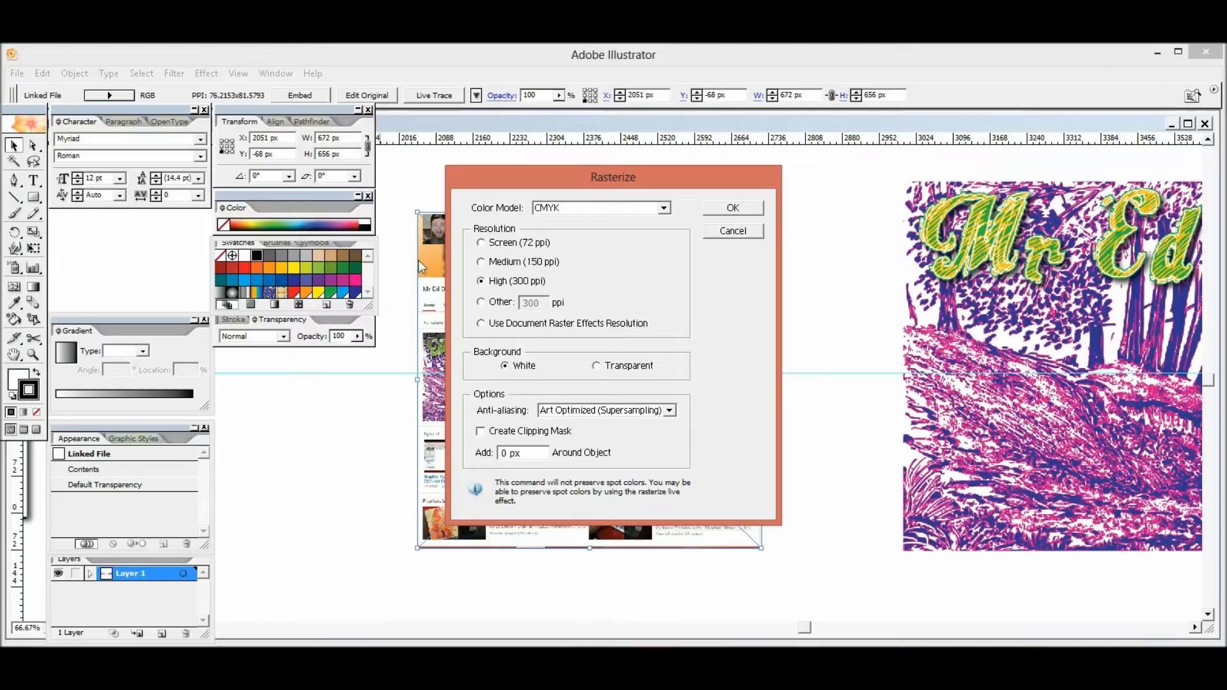
left_click(603, 371)
left_click(731, 209)
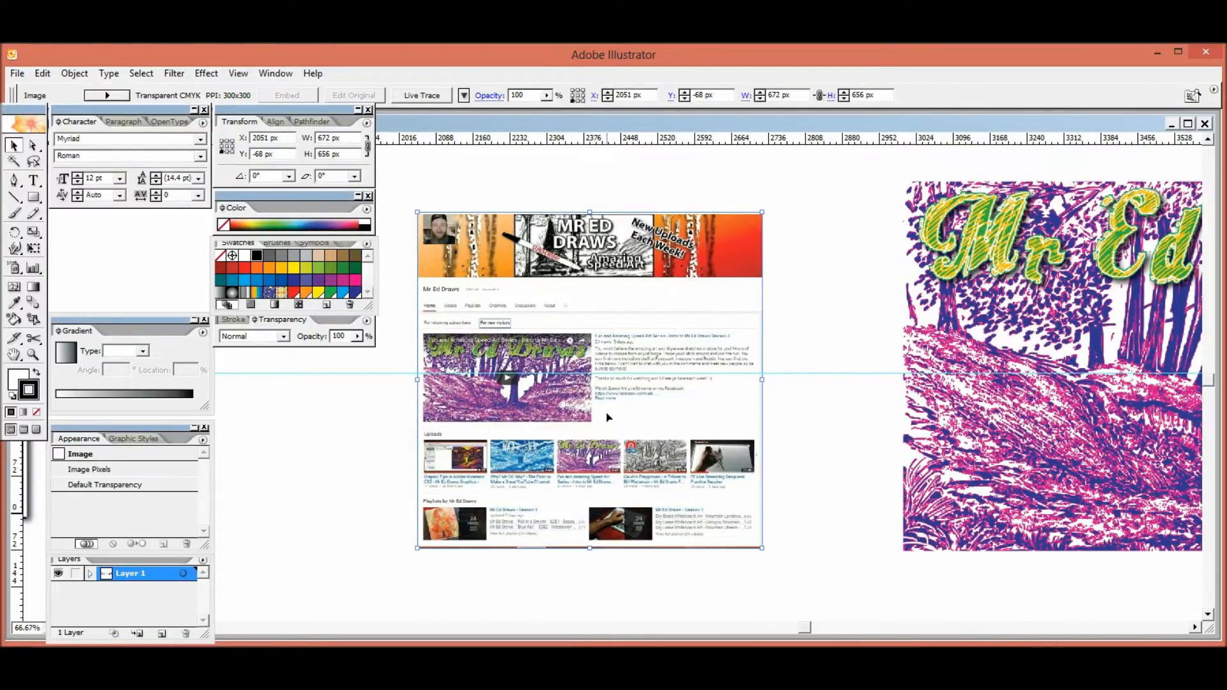
- Check the rasterized screenshot up close, reposition it at about X 1965 px, Y -44 px, and deselect it
key("ctrl+plus")
key("ctrl+plus")
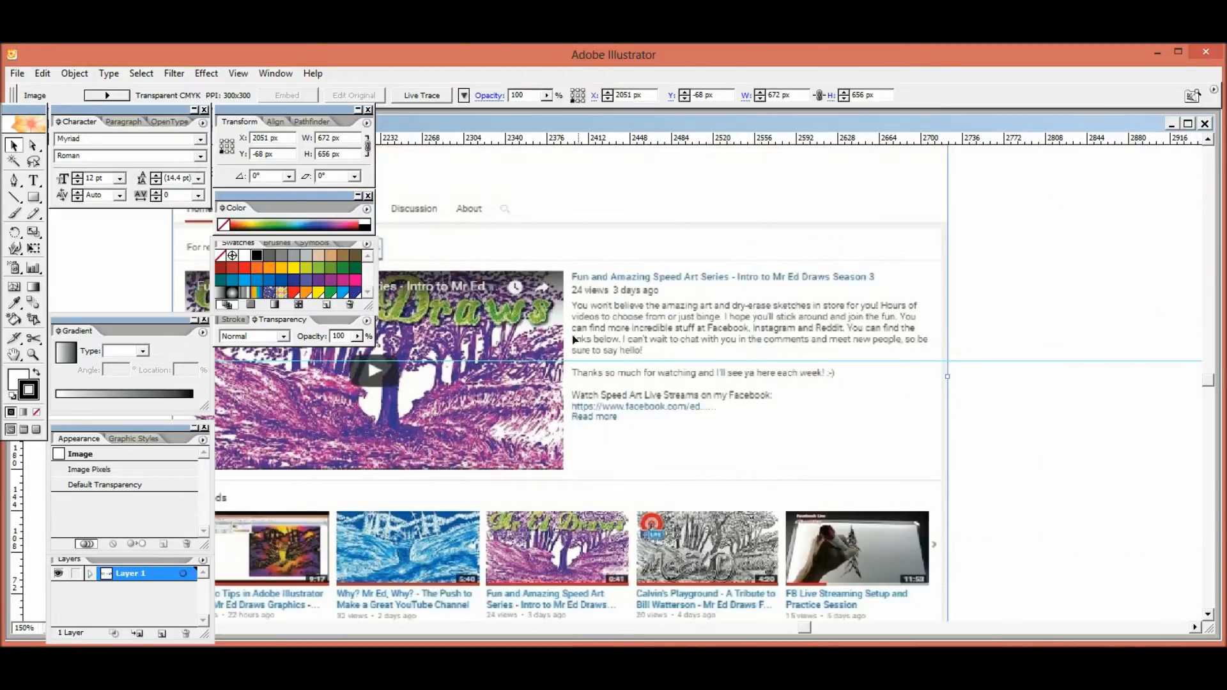
left_click_drag(514, 377, 730, 253)
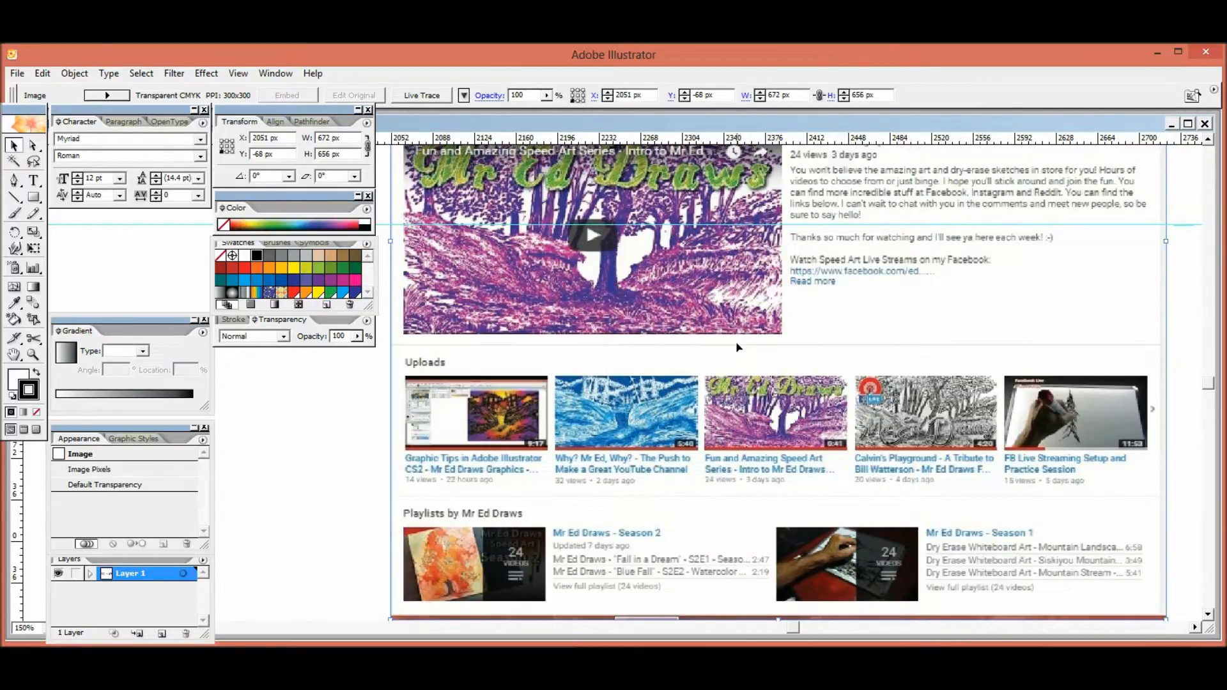
key("ctrl+minus")
key("ctrl+minus")
key("ctrl+minus")
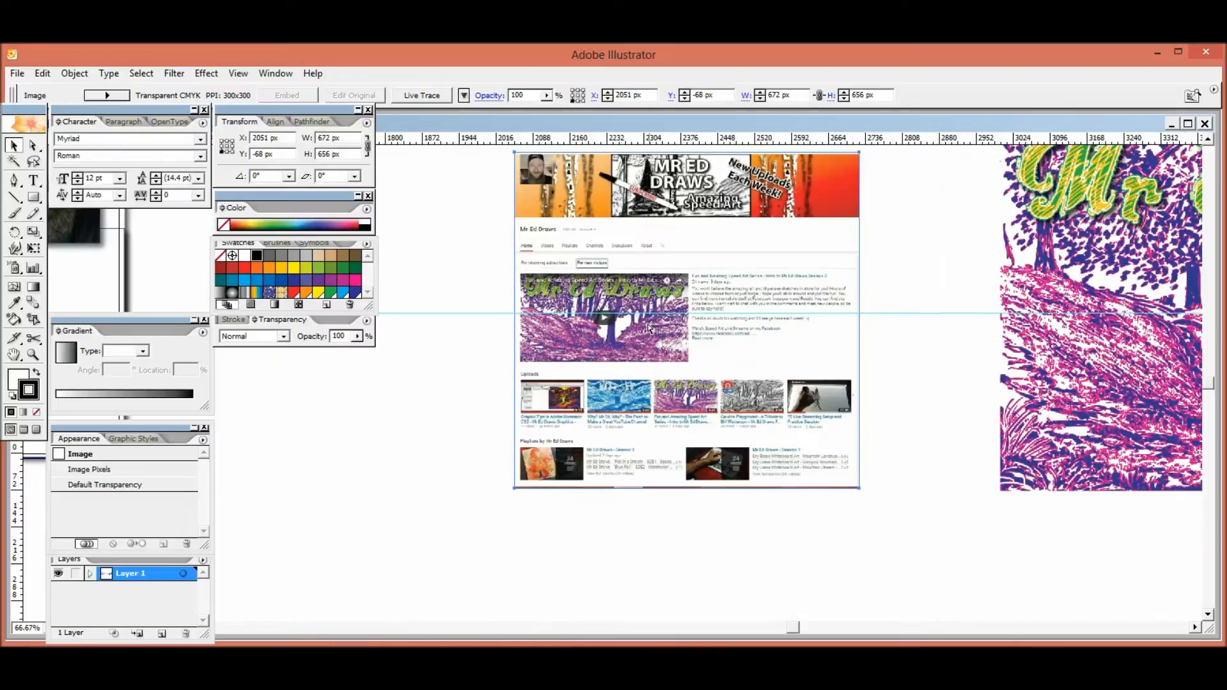
left_click_drag(544, 330, 602, 343)
left_click_drag(832, 372, 799, 364)
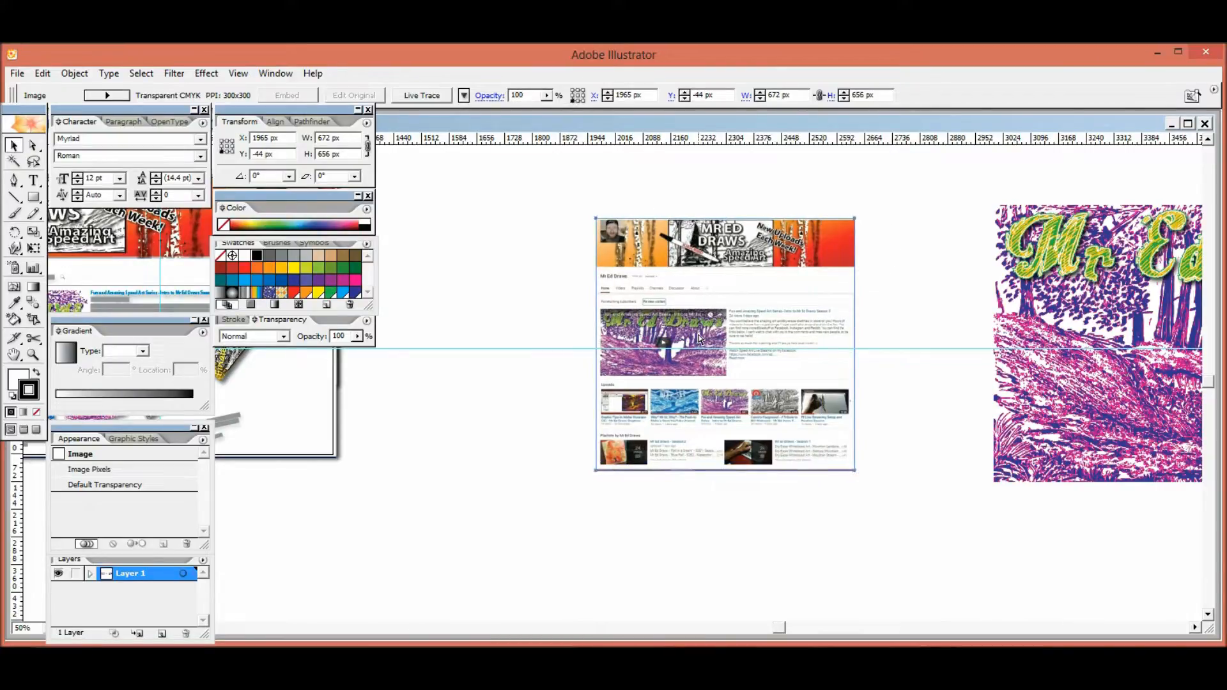
key("ctrl+shift+a")
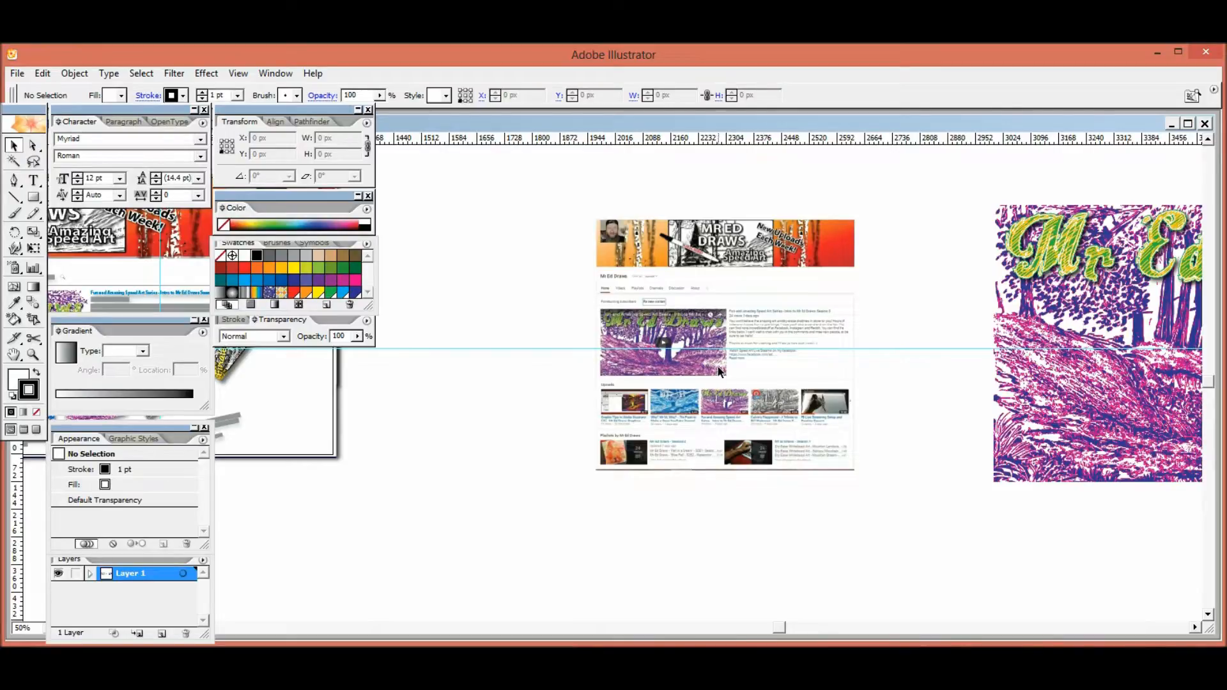
- Scale the linked tree artwork down to about 302 by 170 px and place it over the screenshot's featured video
left_click_drag(1079, 382, 961, 375)
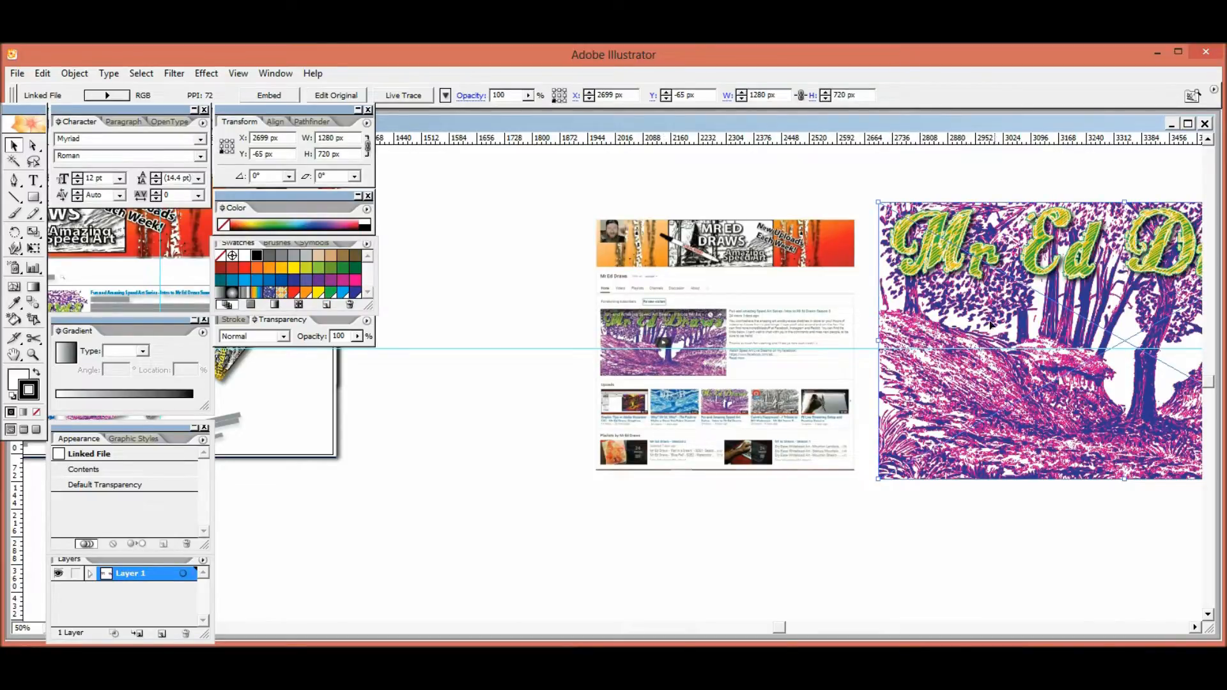
left_click_drag(895, 206, 864, 388)
left_click_drag(1032, 492, 735, 375)
- Stretch the tree artwork to about 332 by 173 px so it covers the whole featured video thumbnail
key("ctrl+equal")
key("ctrl+equal")
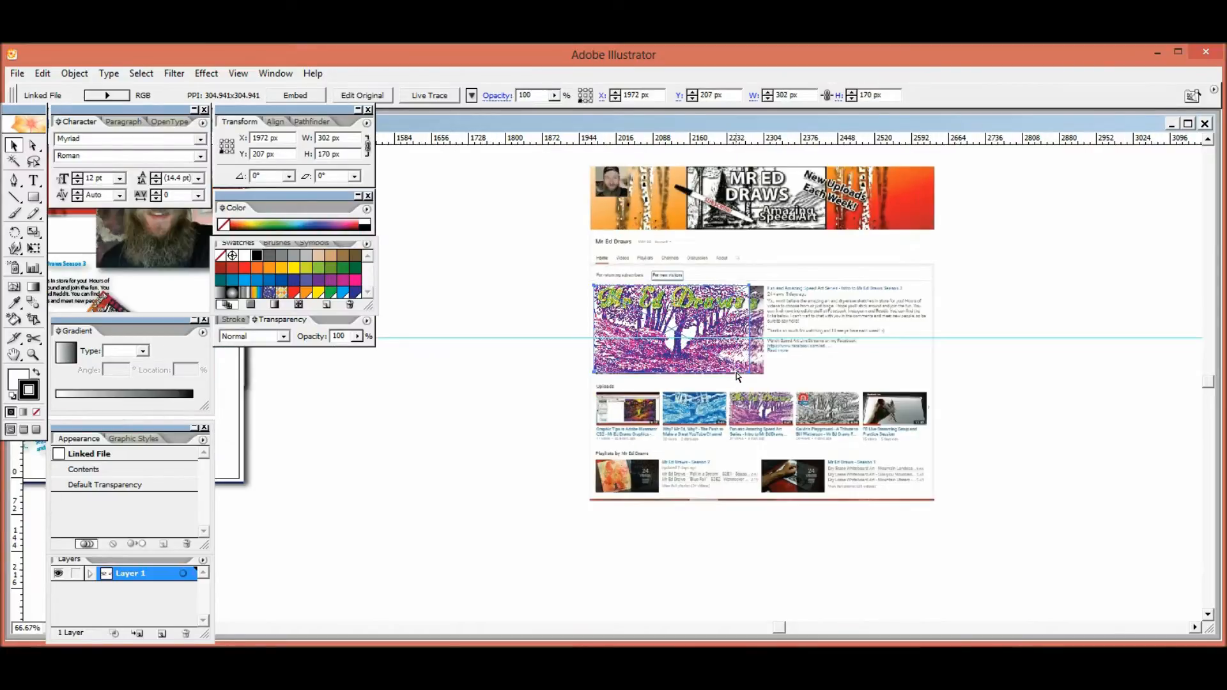
key("ctrl+equal")
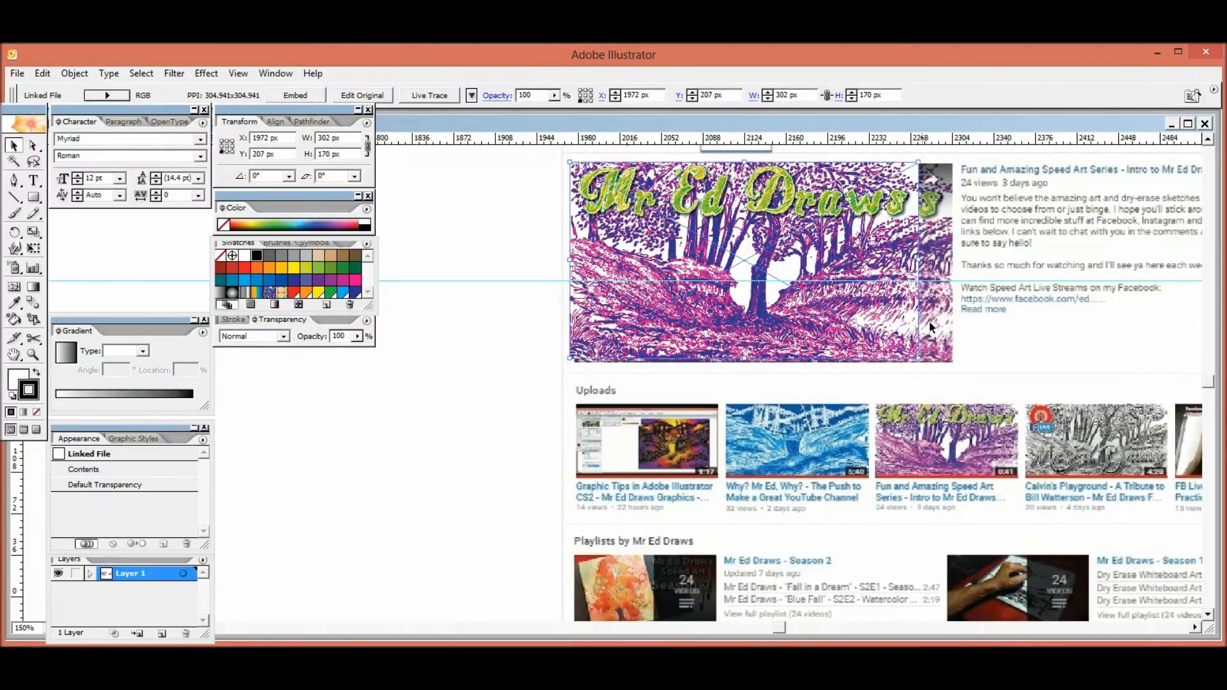
left_click_drag(920, 357, 951, 362)
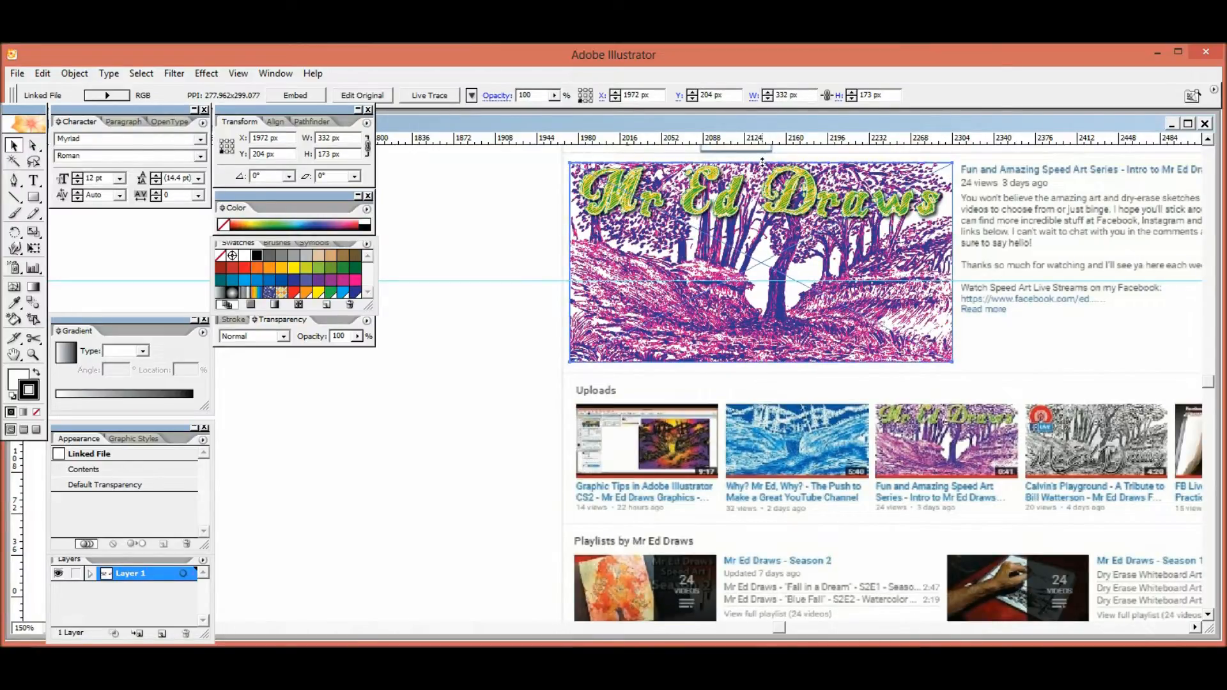
left_click_drag(762, 162, 762, 163)
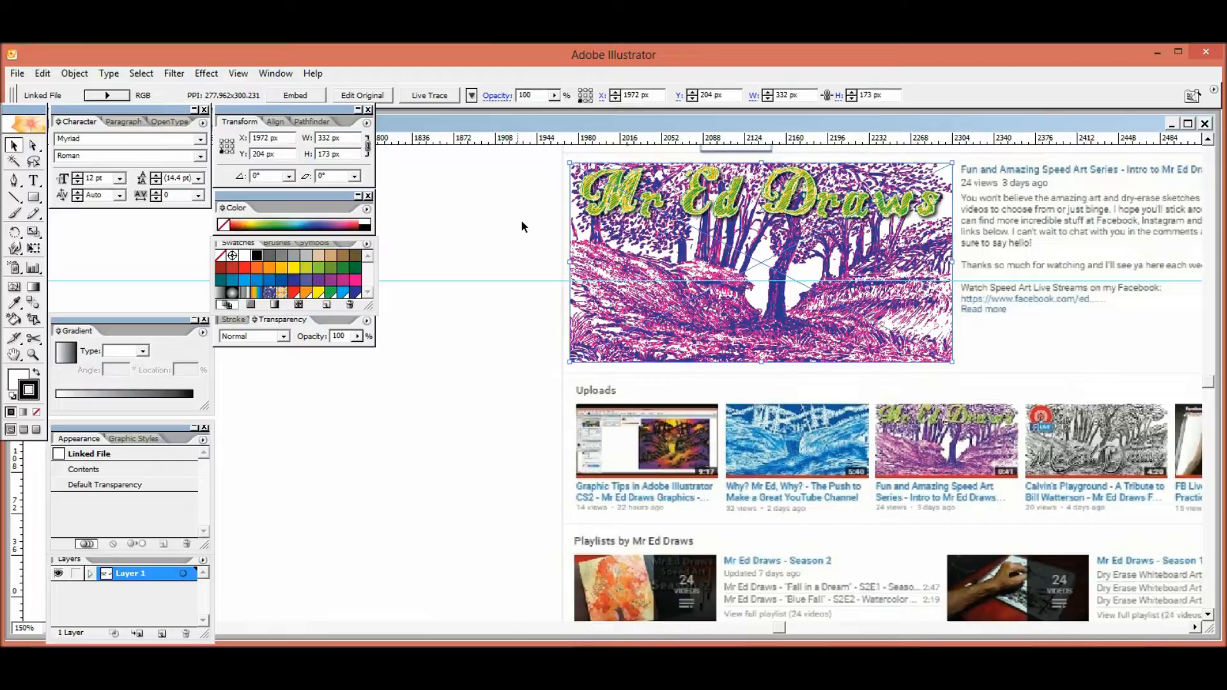
- Rasterize the resized tree artwork in CMYK at High (300 ppi) with a transparent background
left_click(538, 257)
left_click(730, 258)
key("space")
left_click_drag(571, 251, 367, 303)
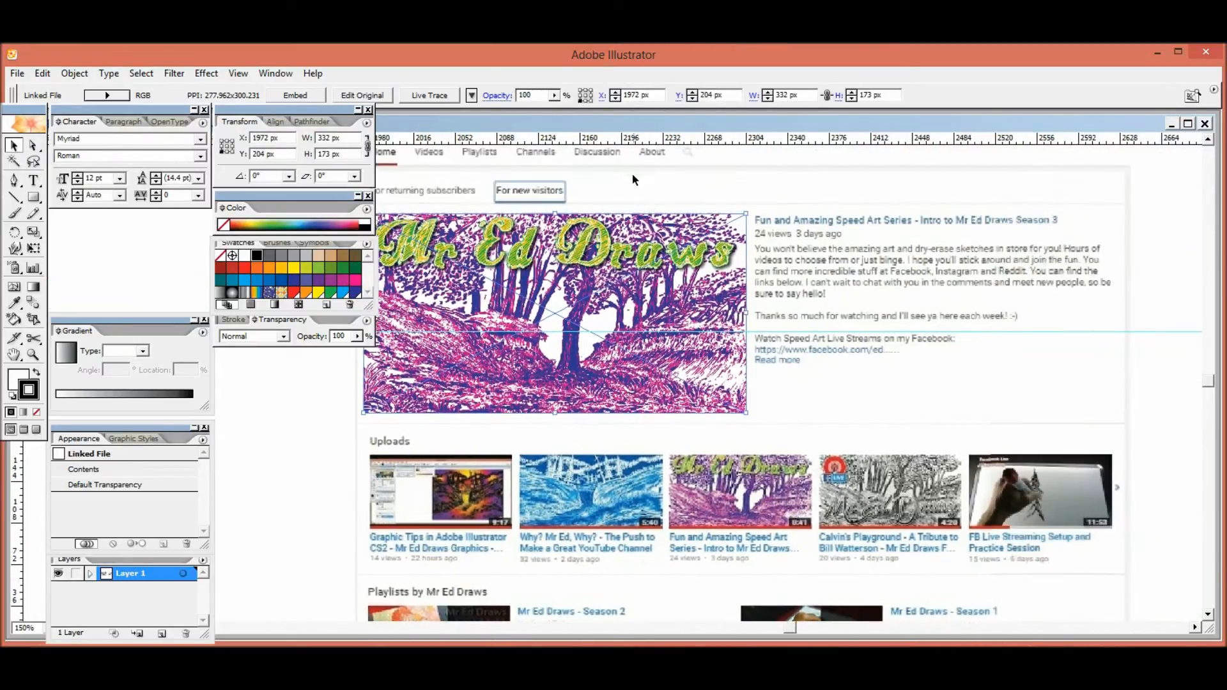
left_click_drag(520, 329, 611, 485)
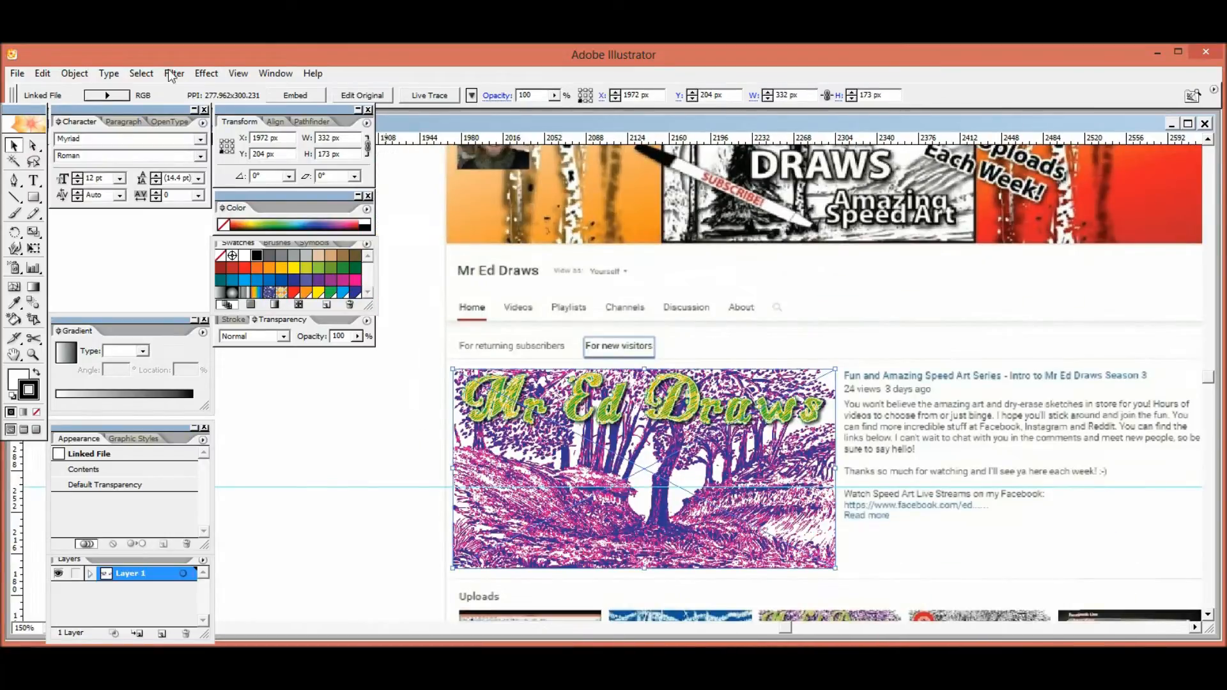
left_click(74, 73)
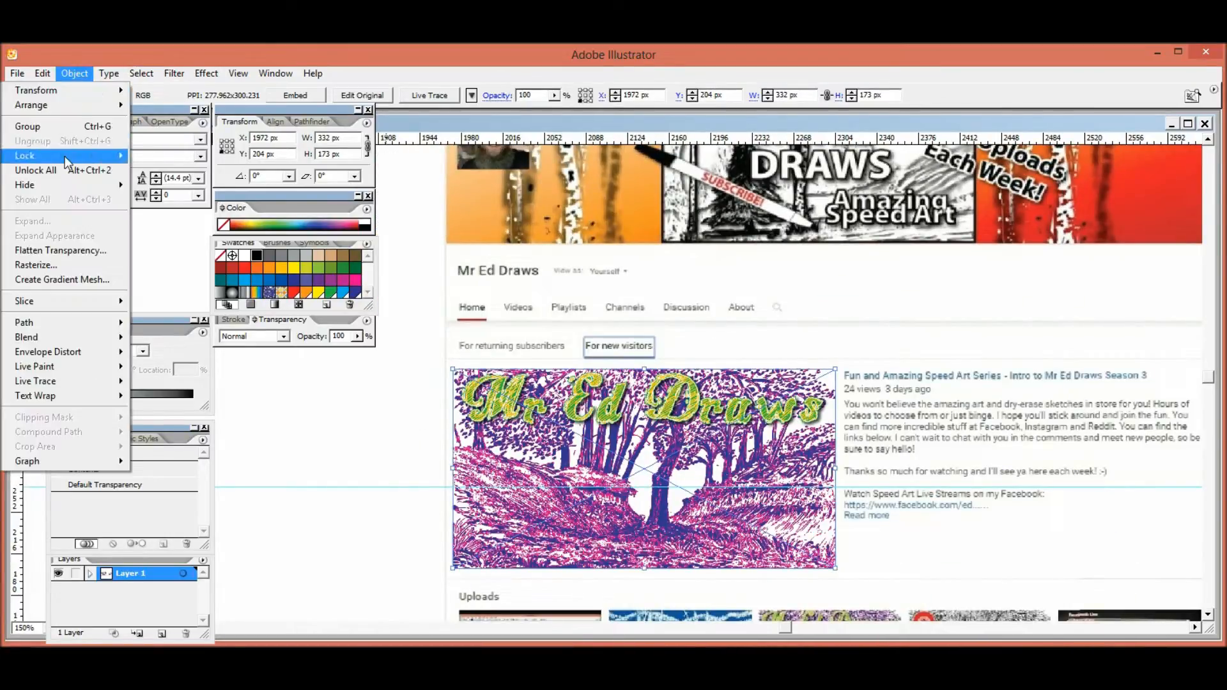
mouse_move(114, 78)
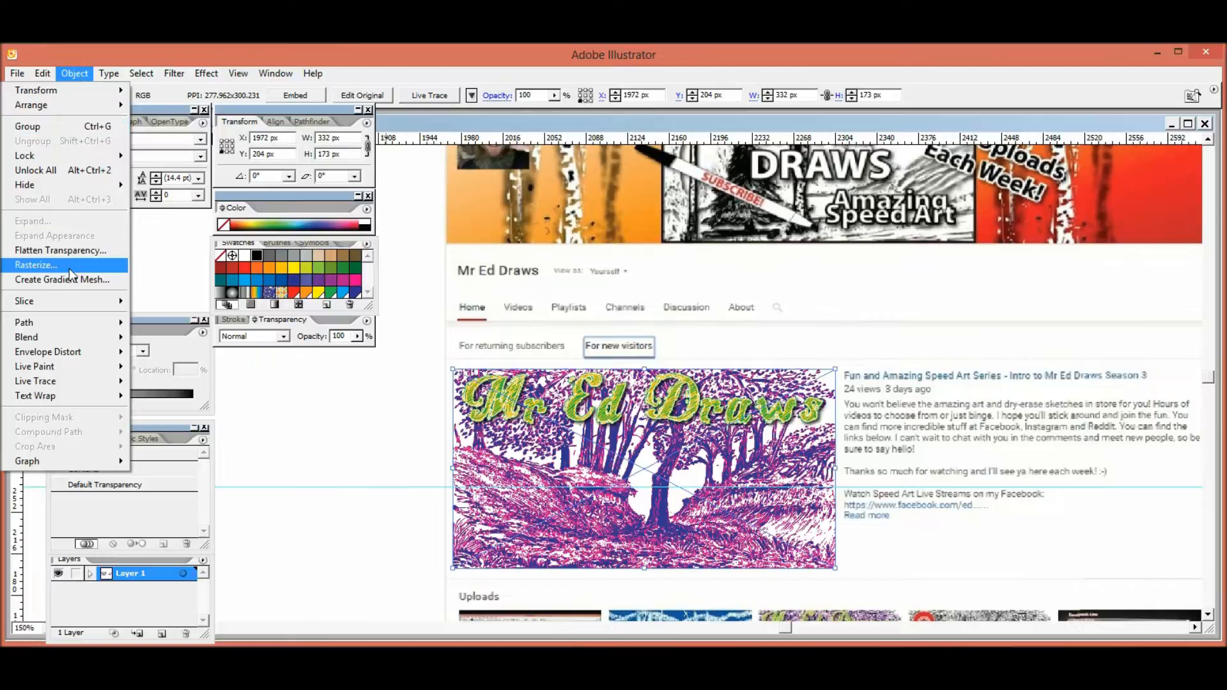
left_click(69, 265)
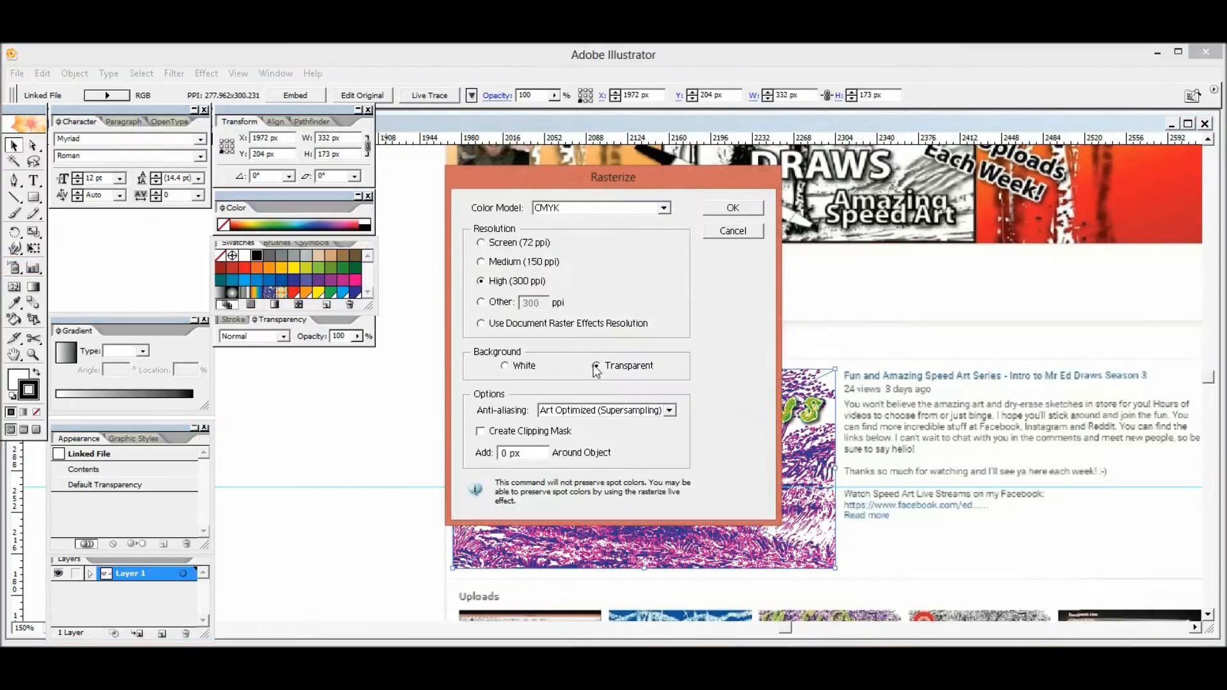
left_click(737, 213)
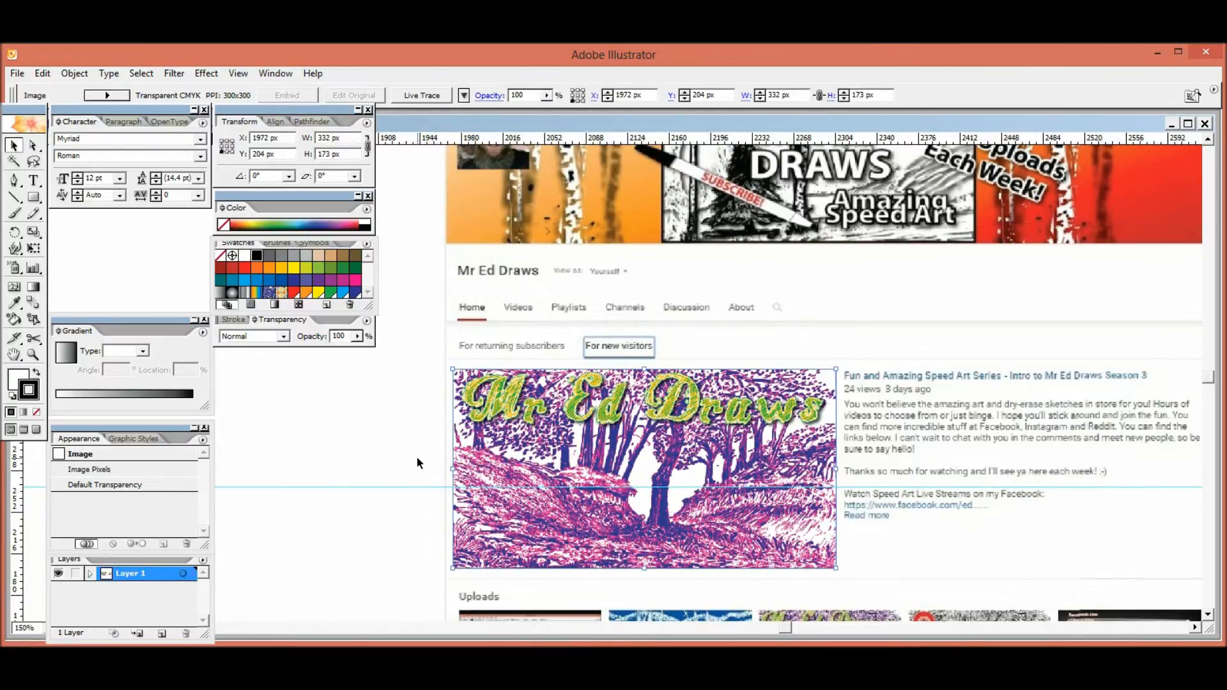
- Add the text "Mr Ed Draws" in 12 pt Myriad over the channel name below the banner
left_click_drag(416, 459, 380, 385)
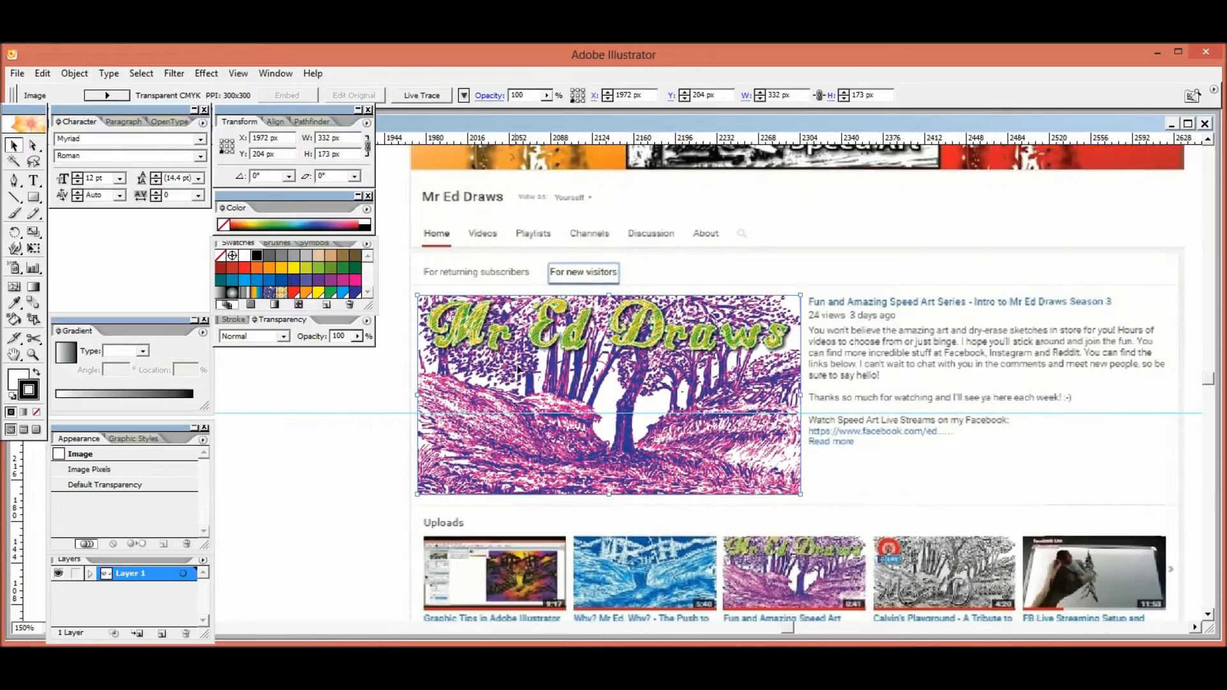
left_click_drag(414, 248, 612, 285)
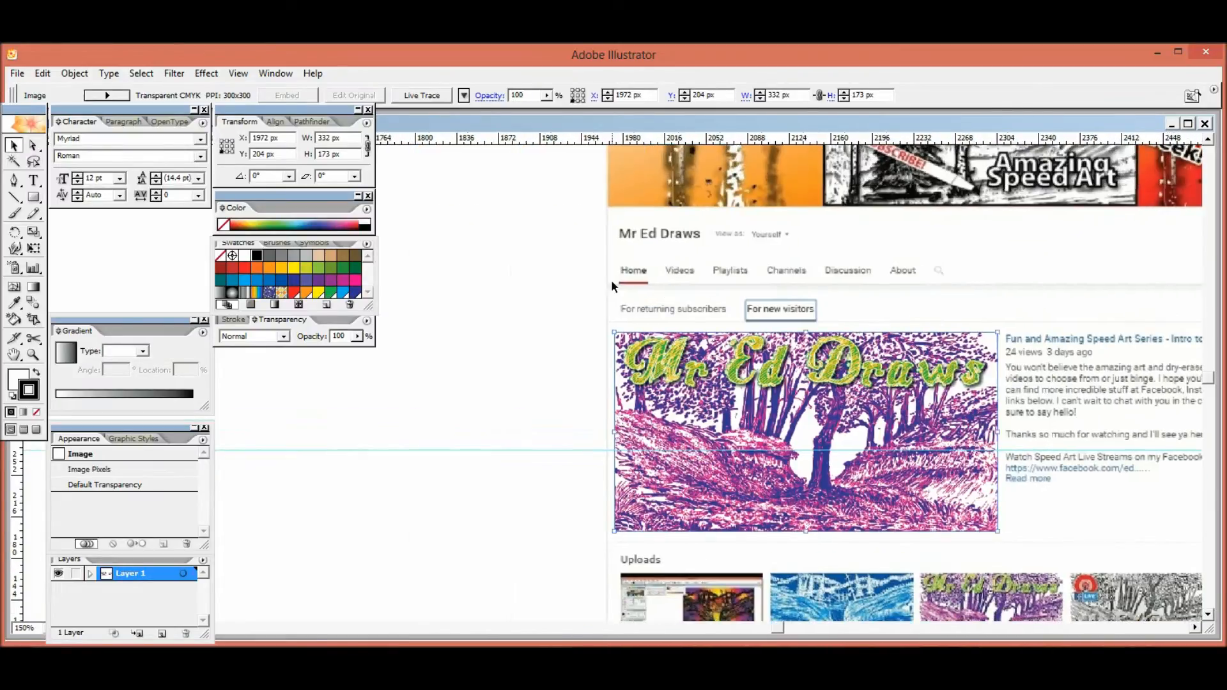
scroll(612, 284, "down", 2)
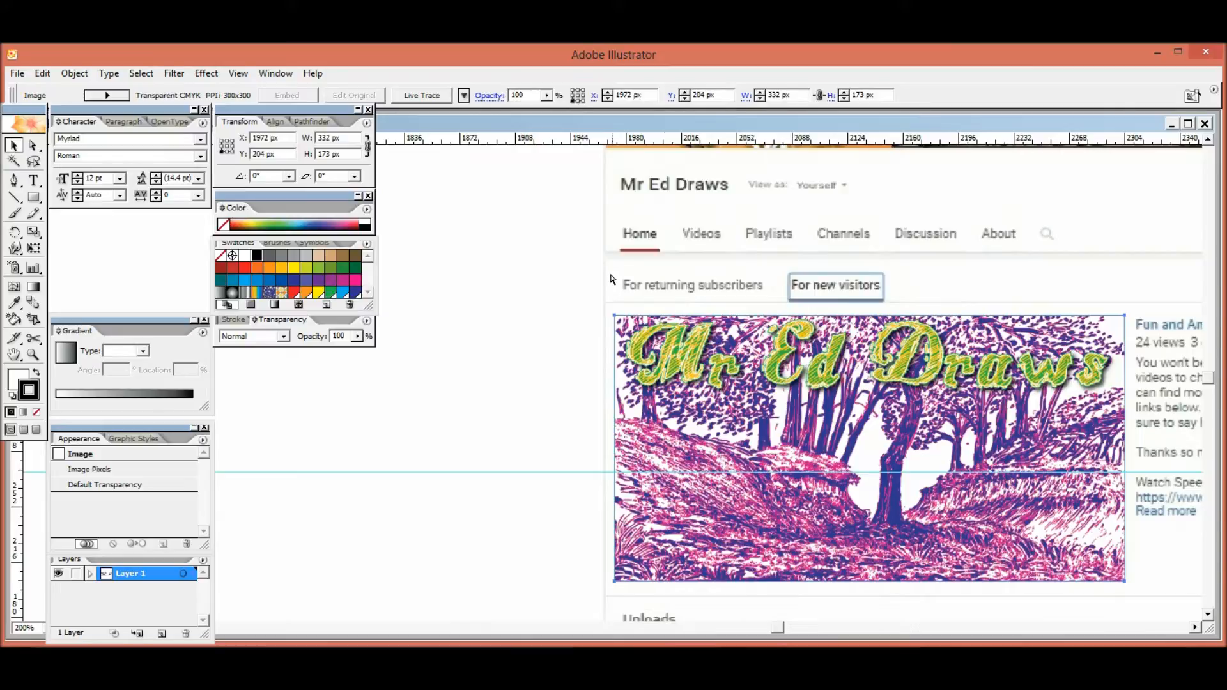
scroll(611, 282, "up", 2)
left_click_drag(577, 225, 496, 368)
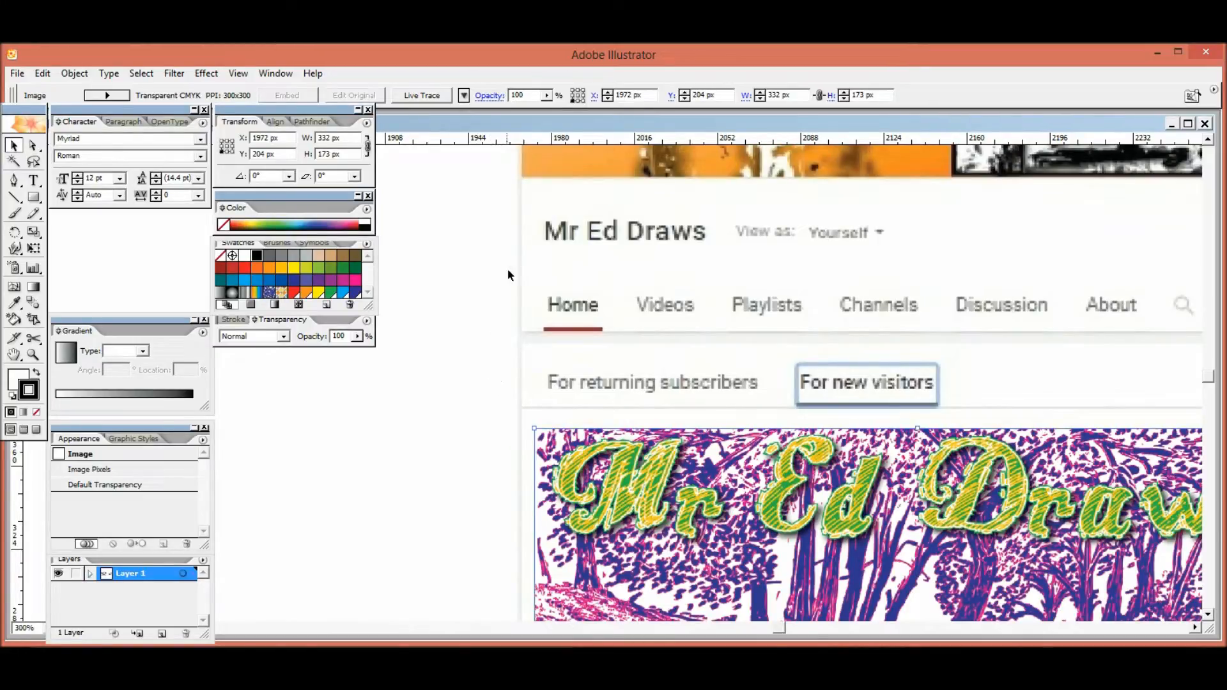
left_click(547, 237)
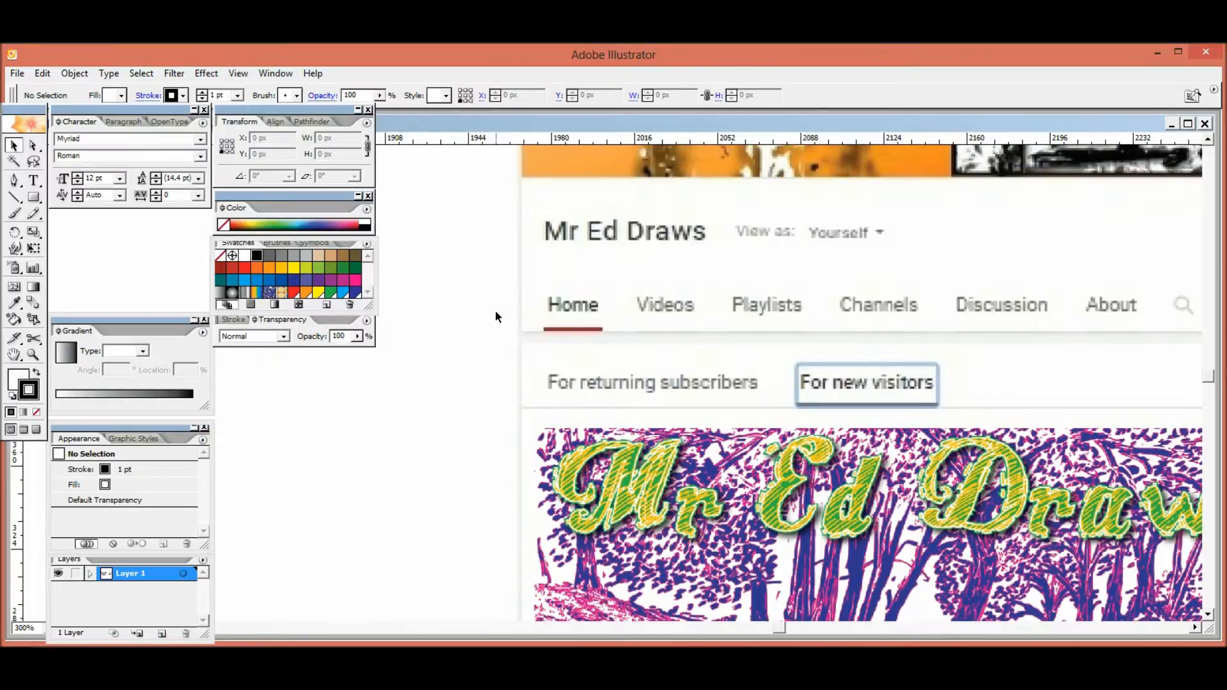
left_click_drag(496, 317, 443, 348)
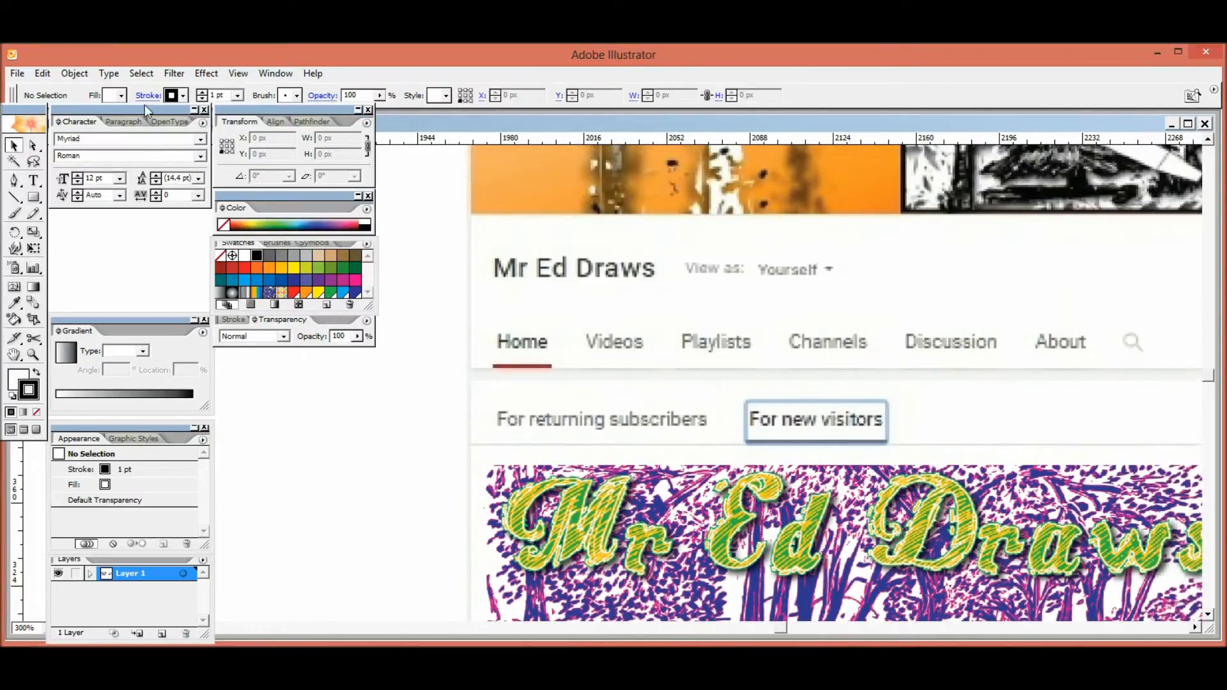
left_click(32, 181)
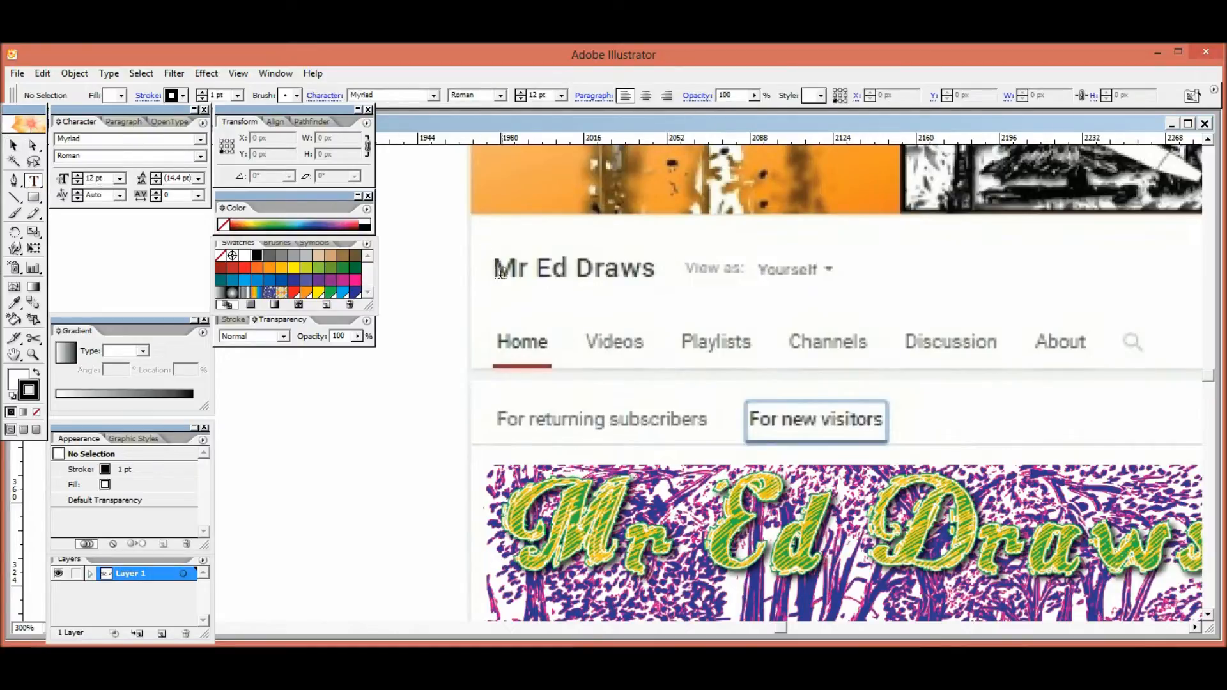
left_click(487, 261)
type("Mr Ed Draws")
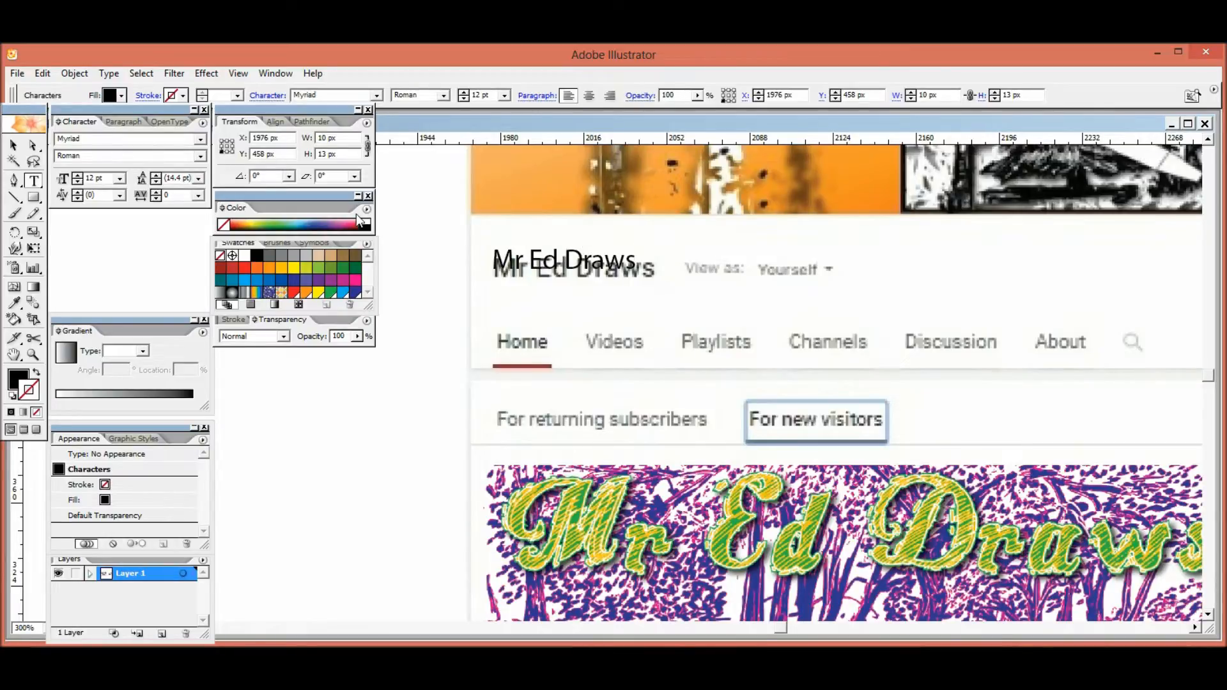
- Align the new text's starting edge with the screenshot's channel name, at about X 1977 px, Y 455 px
left_click(13, 145)
left_click_drag(511, 265, 512, 297)
left_click_drag(636, 306, 653, 311)
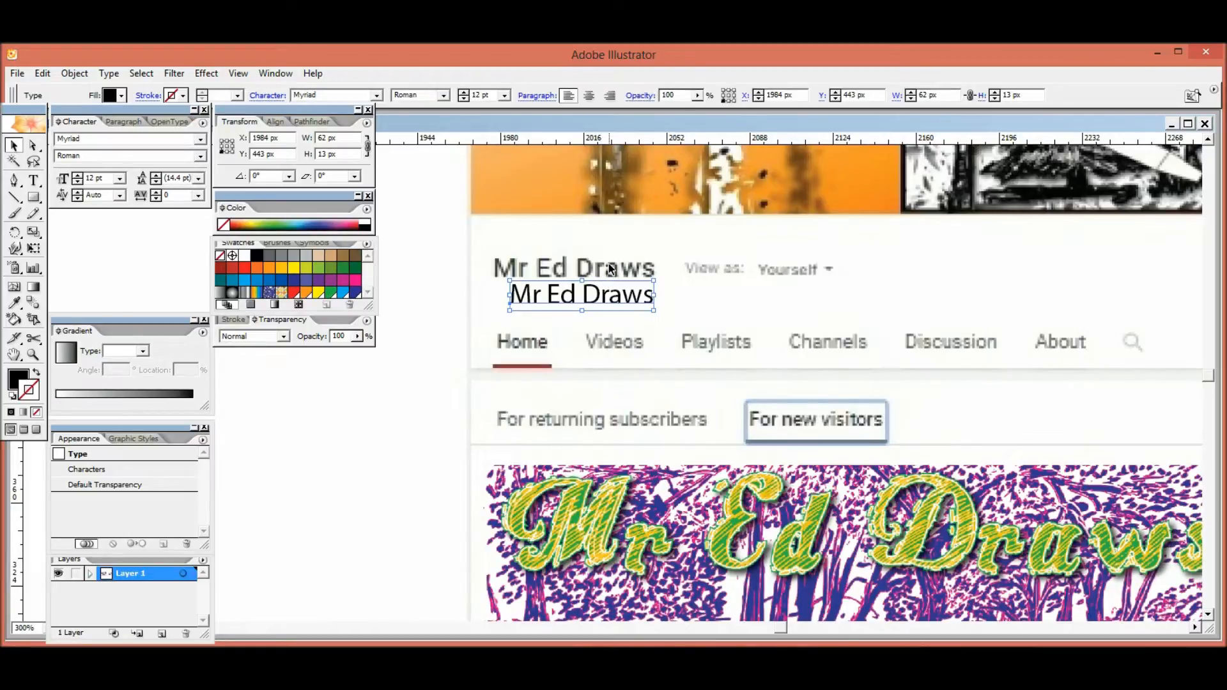
left_click_drag(576, 296, 558, 272)
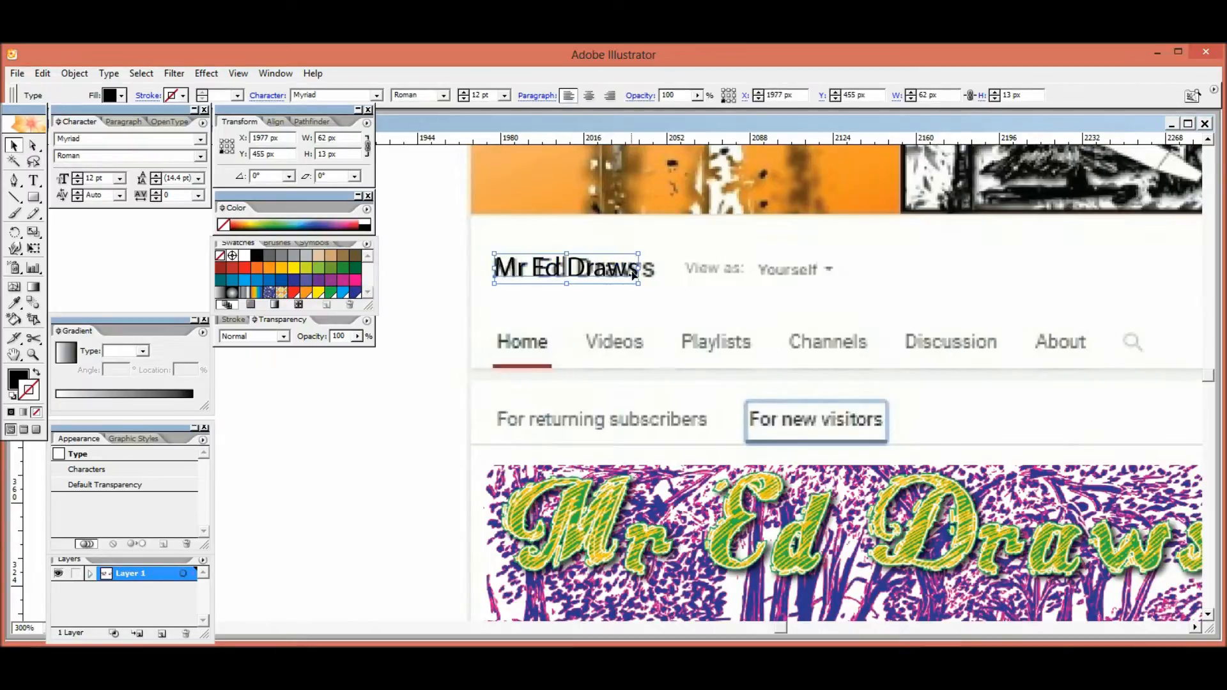
- Widen the "Mr Ed Draws" text to about 69 px to match the channel name and set its font to Myriad Pro
left_click_drag(648, 271, 652, 271)
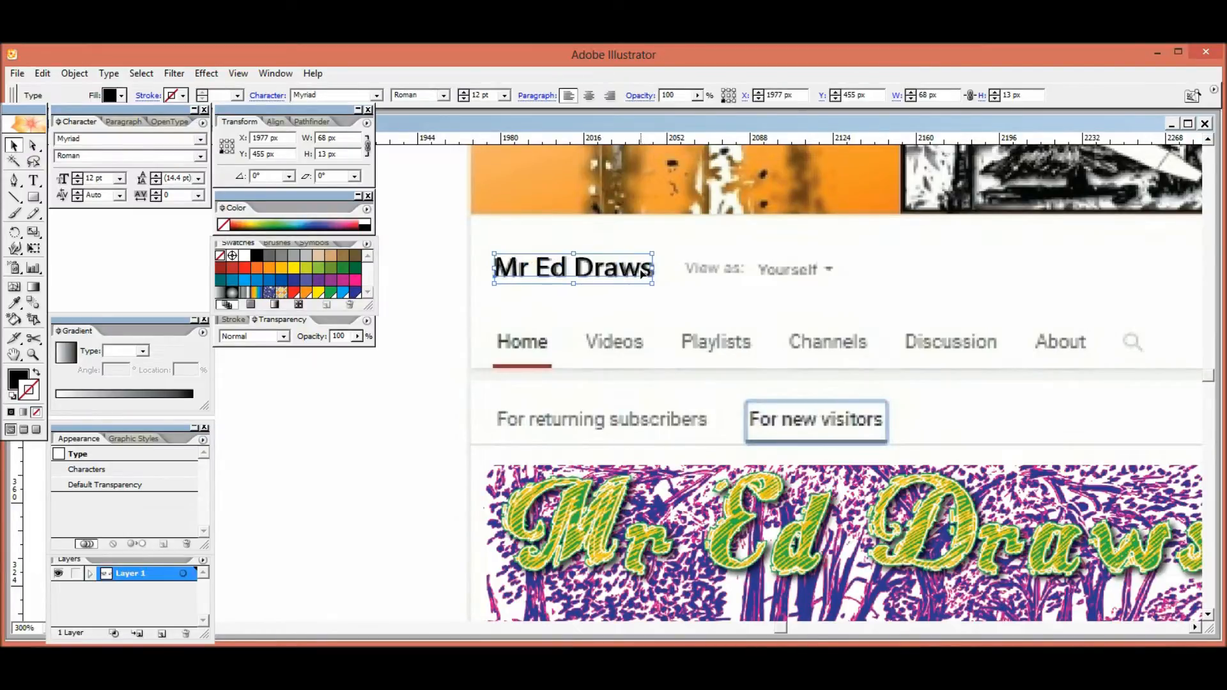
left_click_drag(642, 271, 645, 271)
triple_click(653, 265)
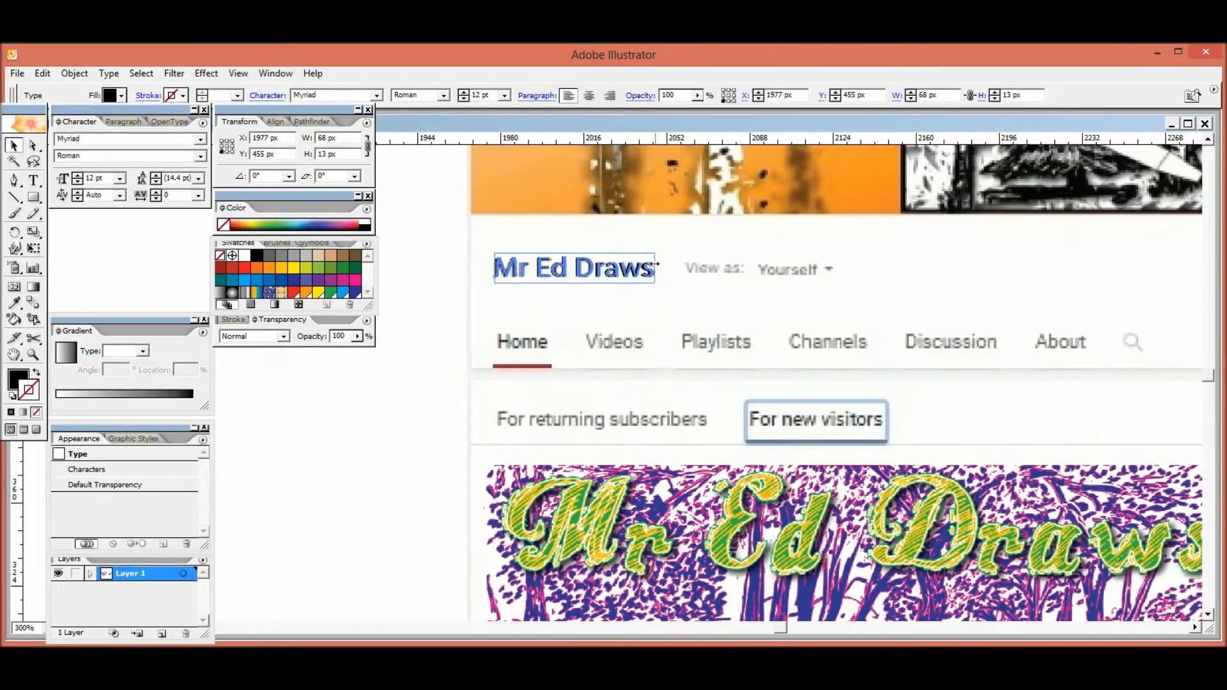
key("Escape")
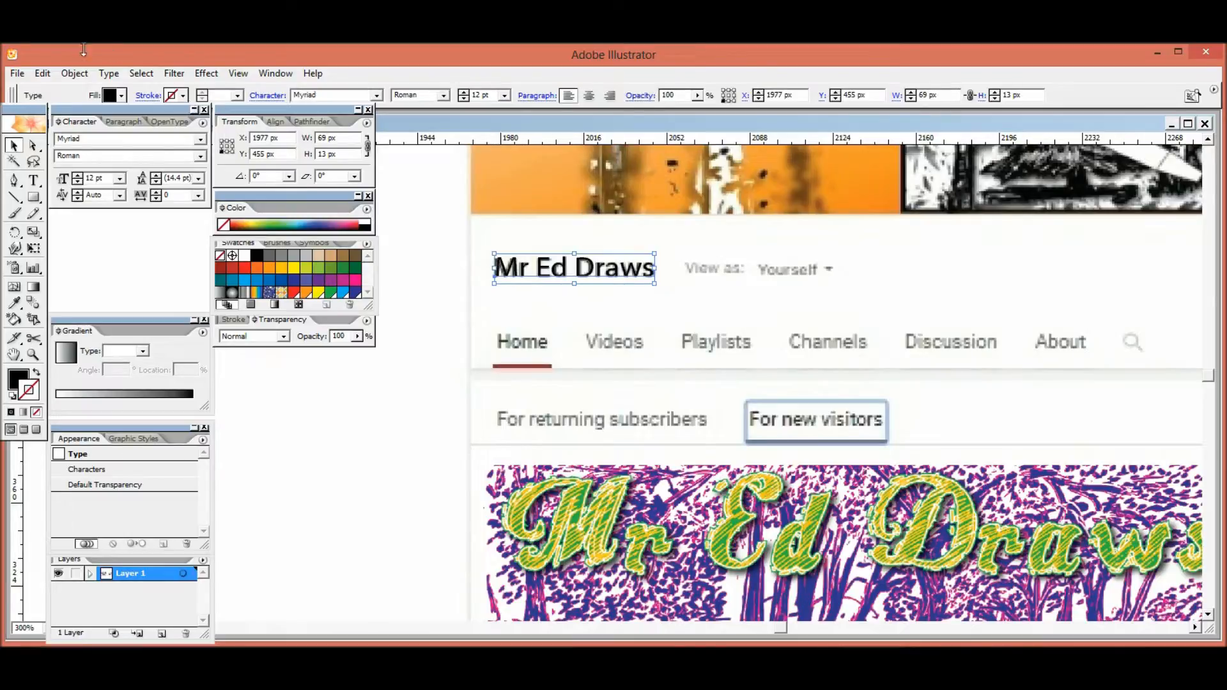
left_click(376, 96)
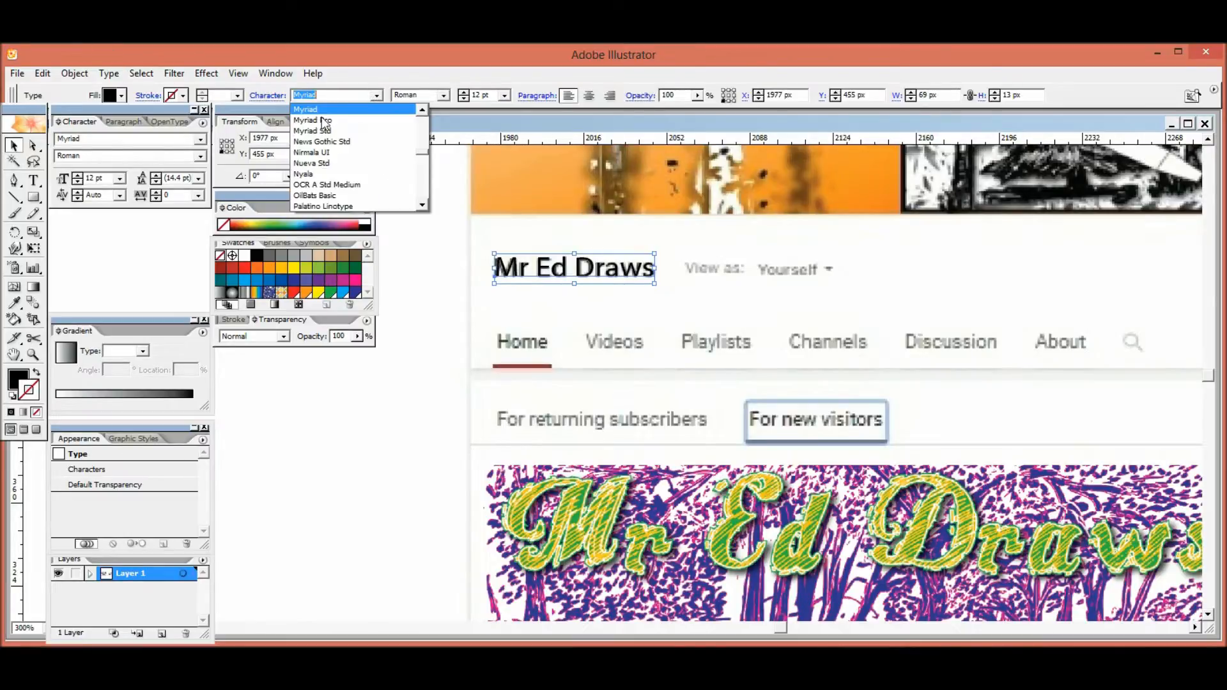
left_click(317, 125)
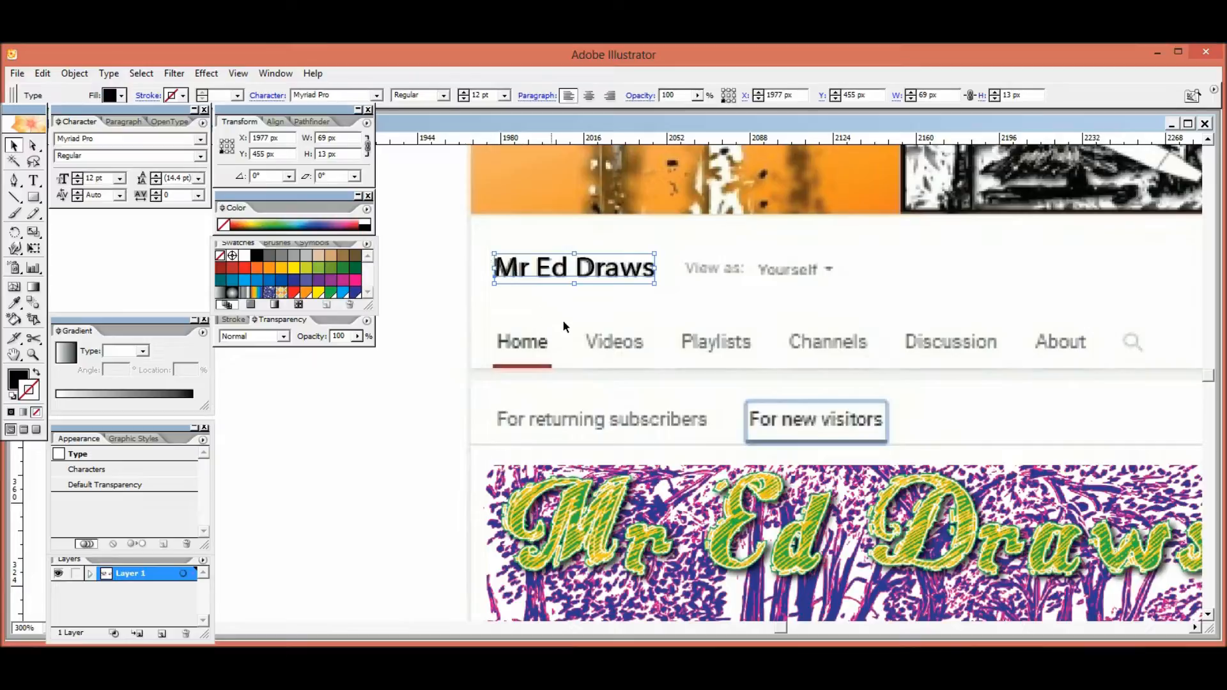
- Apply a black drop shadow to the "Mr Ed Draws" text in Multiply mode with 75% opacity, 7 px Y offset and 5 px blur
key("Left")
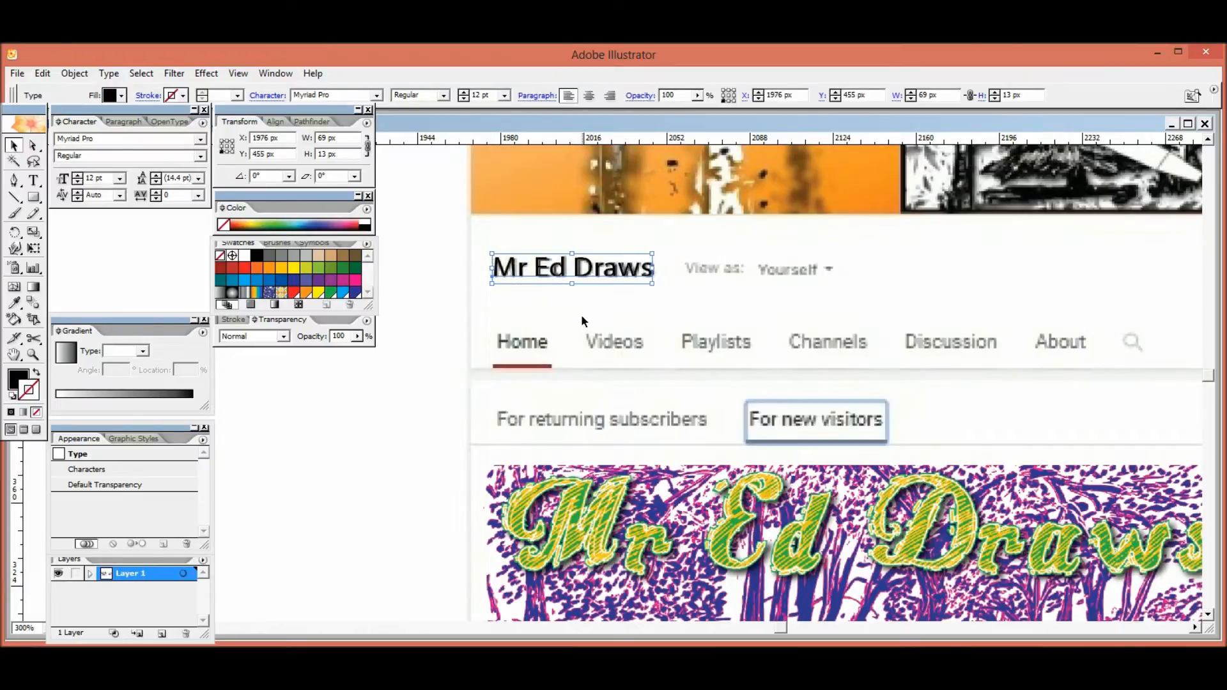
key("Right")
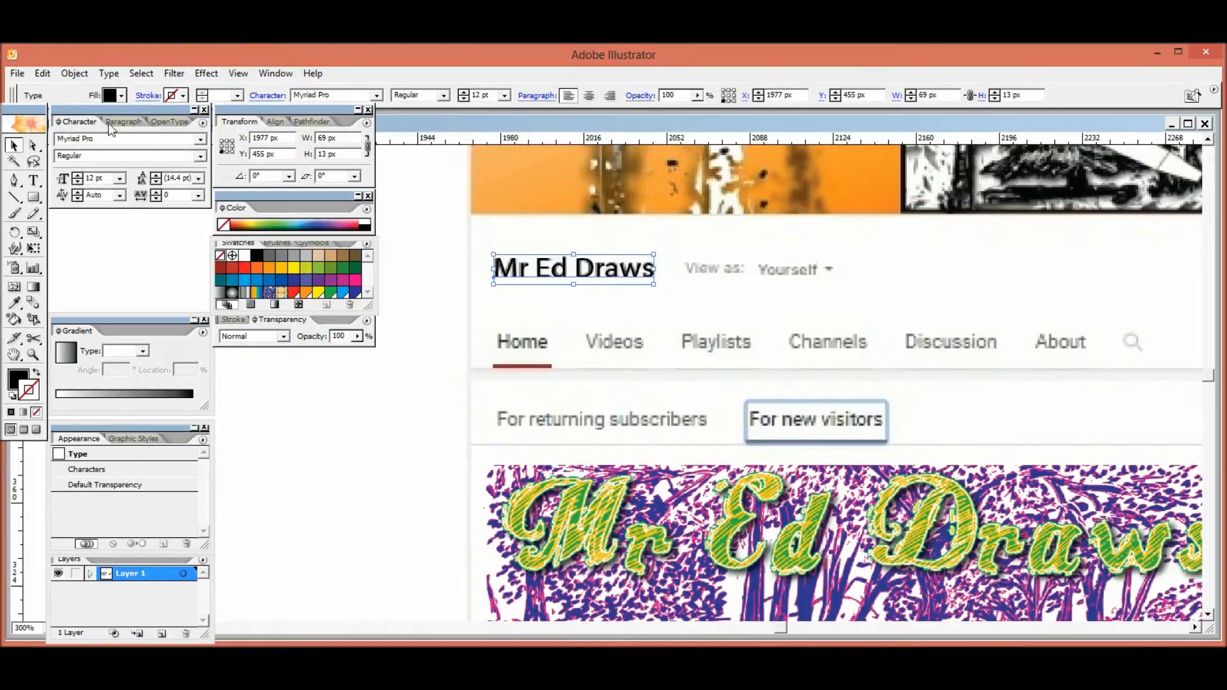
left_click(203, 74)
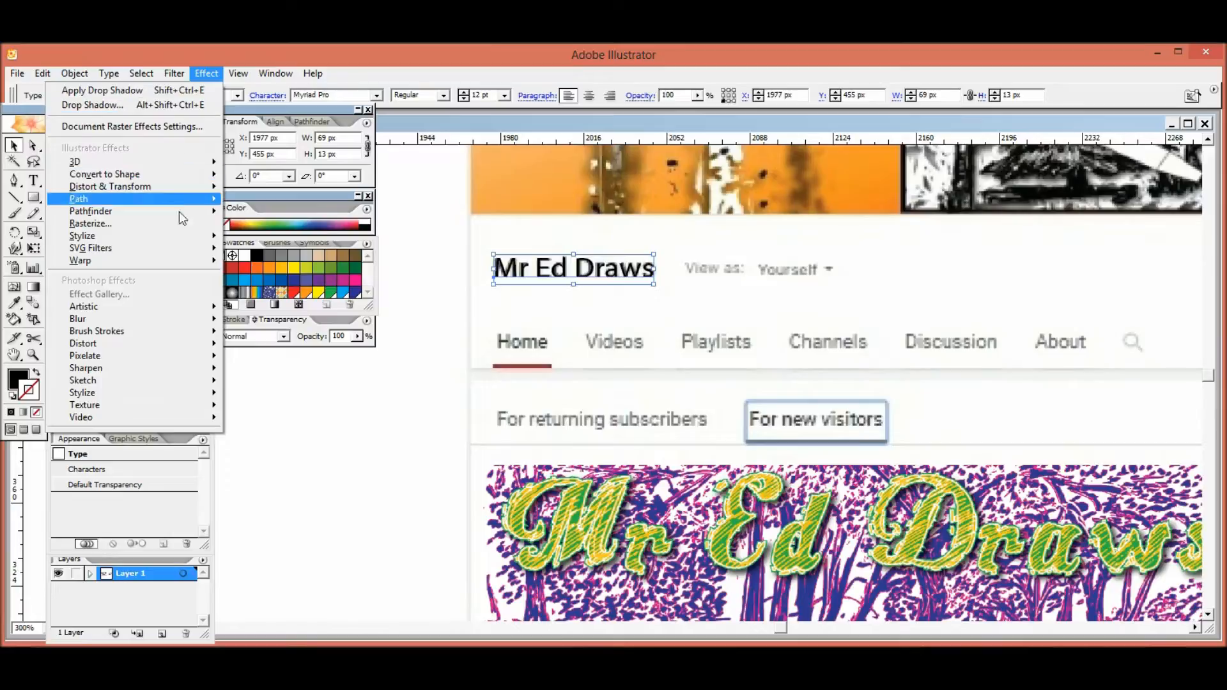
mouse_move(211, 248)
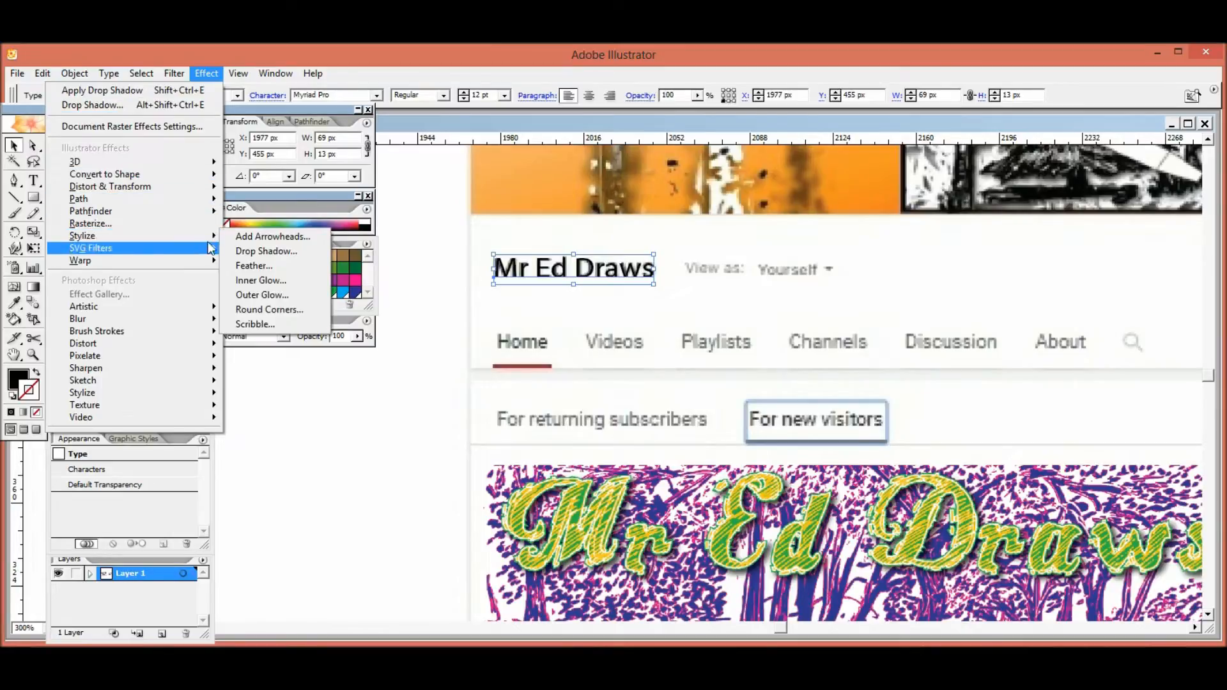
left_click(249, 252)
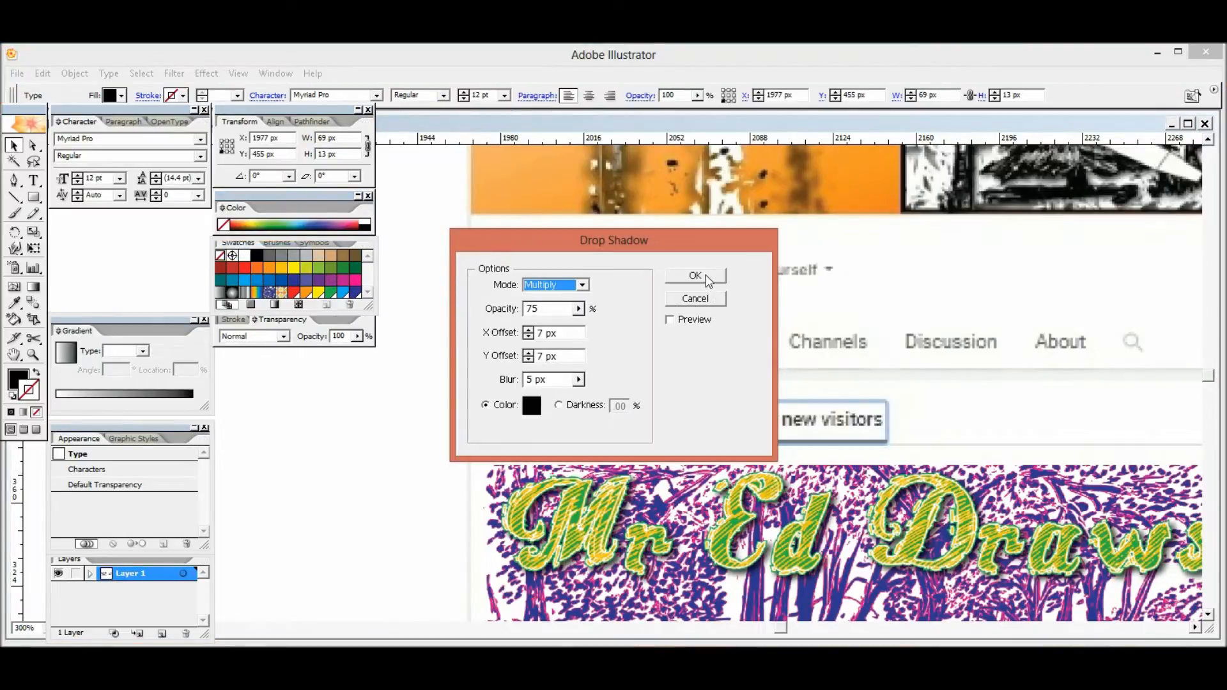
left_click(528, 336)
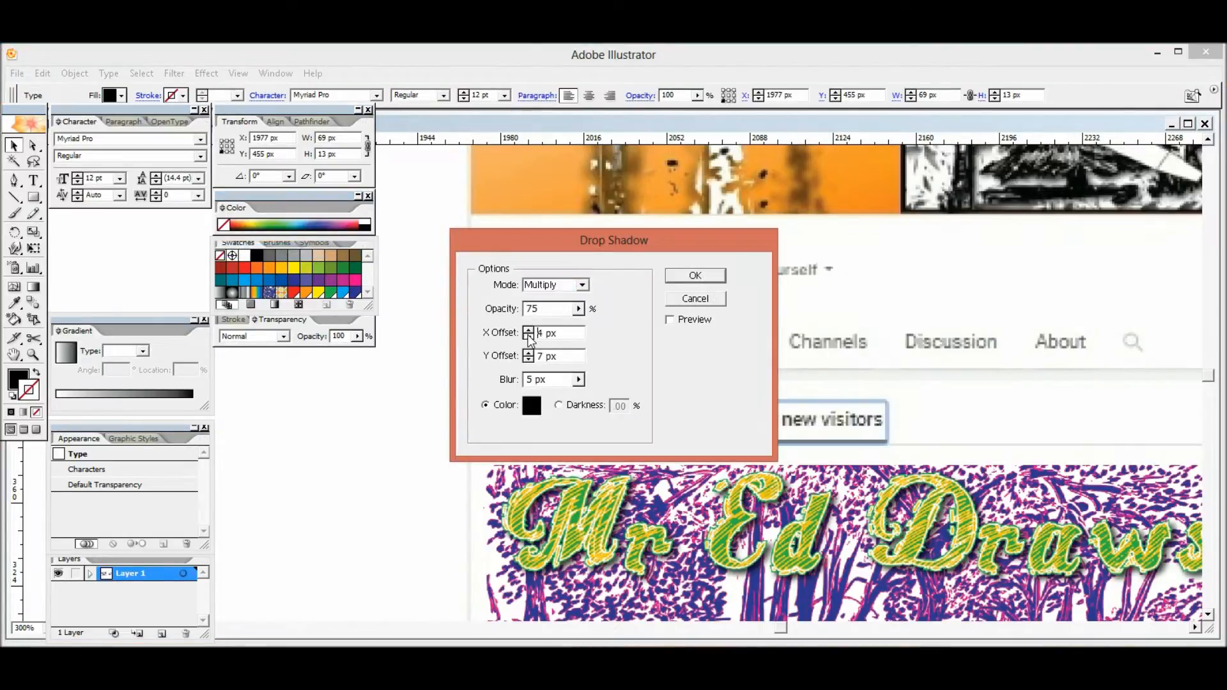
left_click(529, 329)
left_click(688, 278)
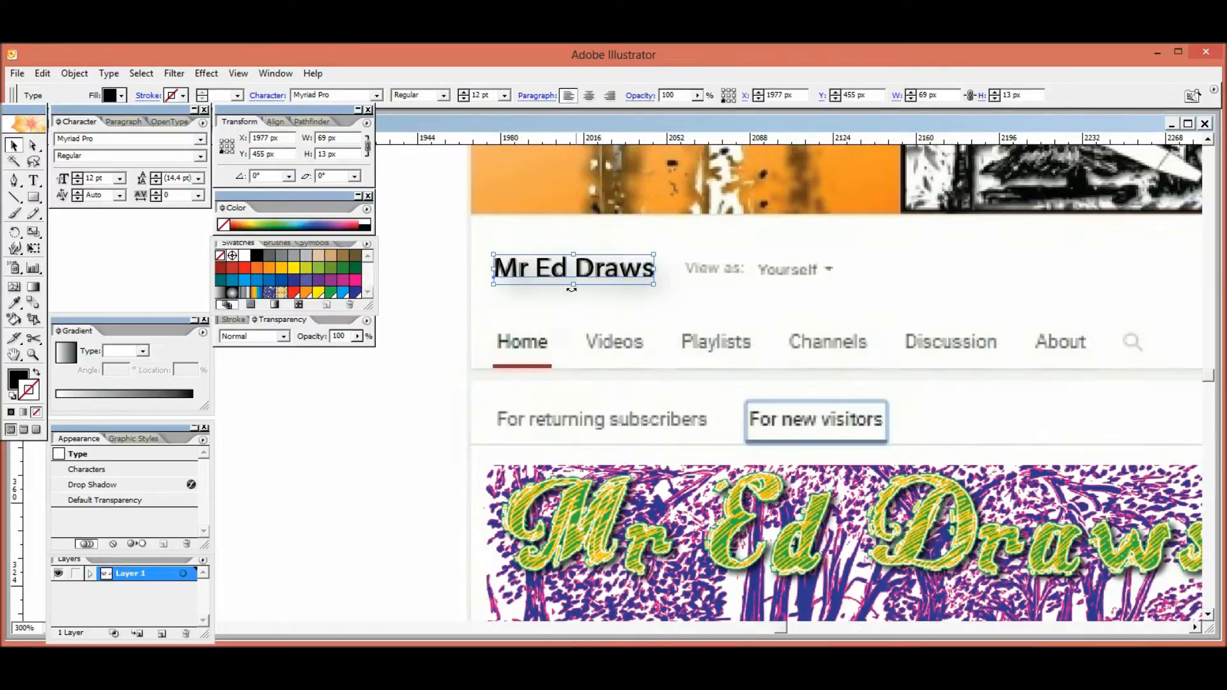
left_click(525, 348)
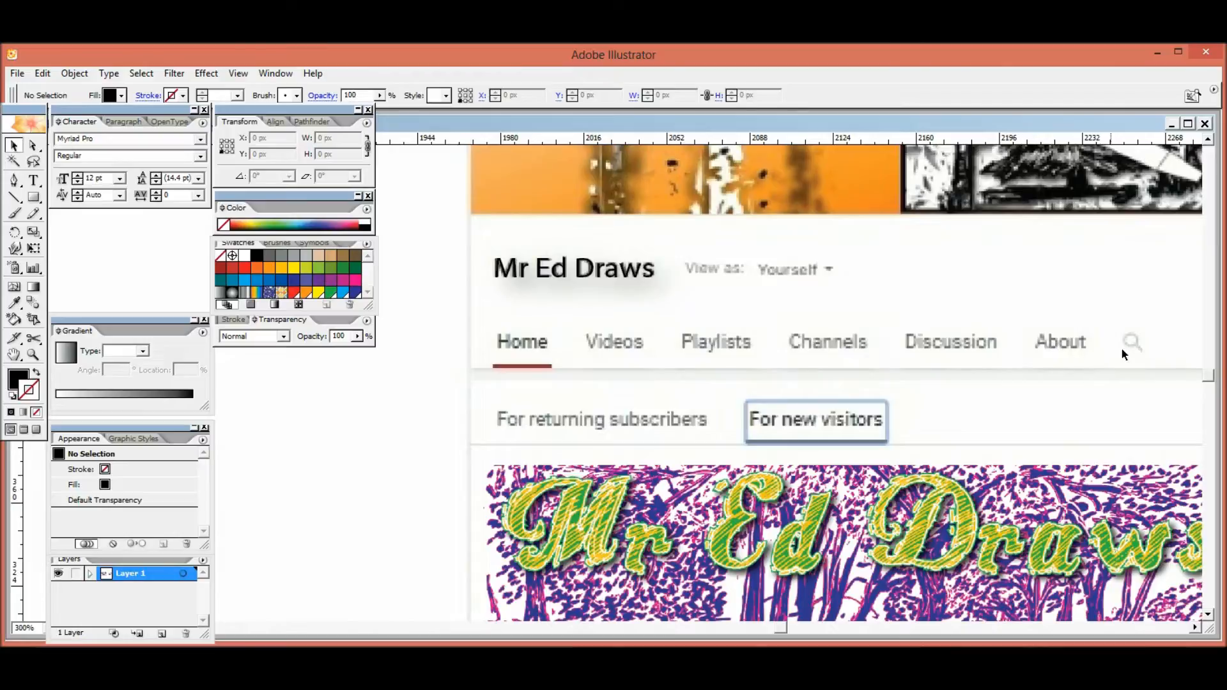
- Draw a circle about 5 px in diameter over the lens of the search icon beside About
left_click_drag(1127, 348, 734, 285)
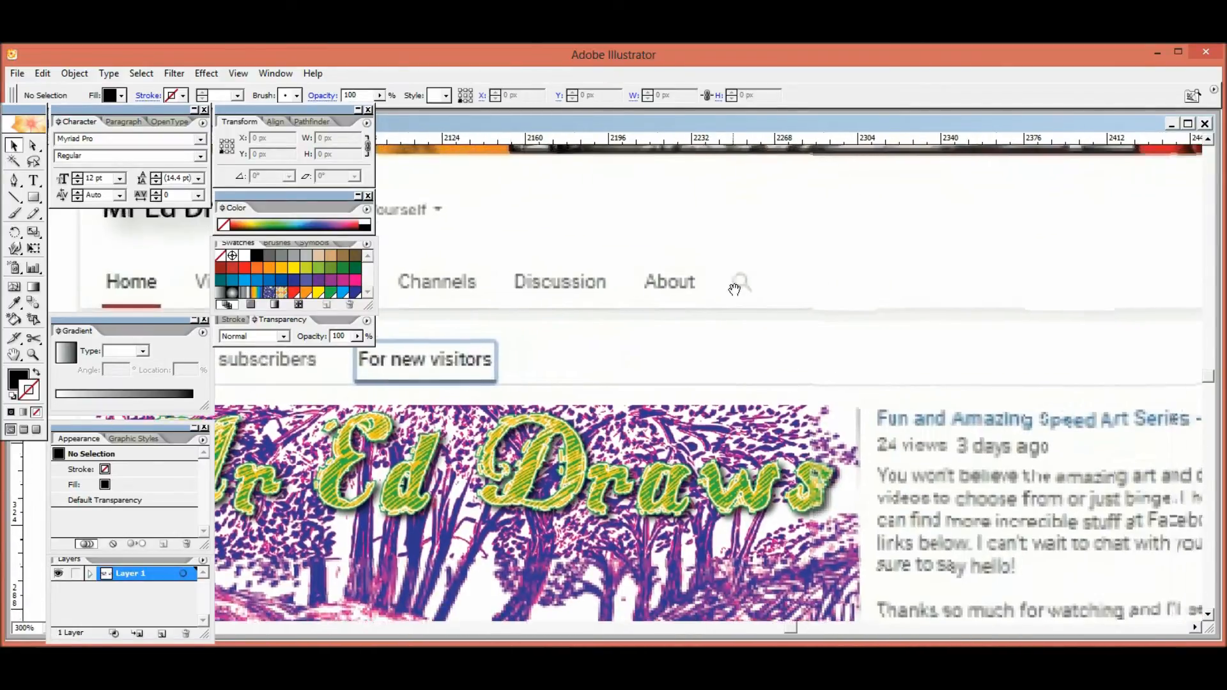
key("ctrl+plus")
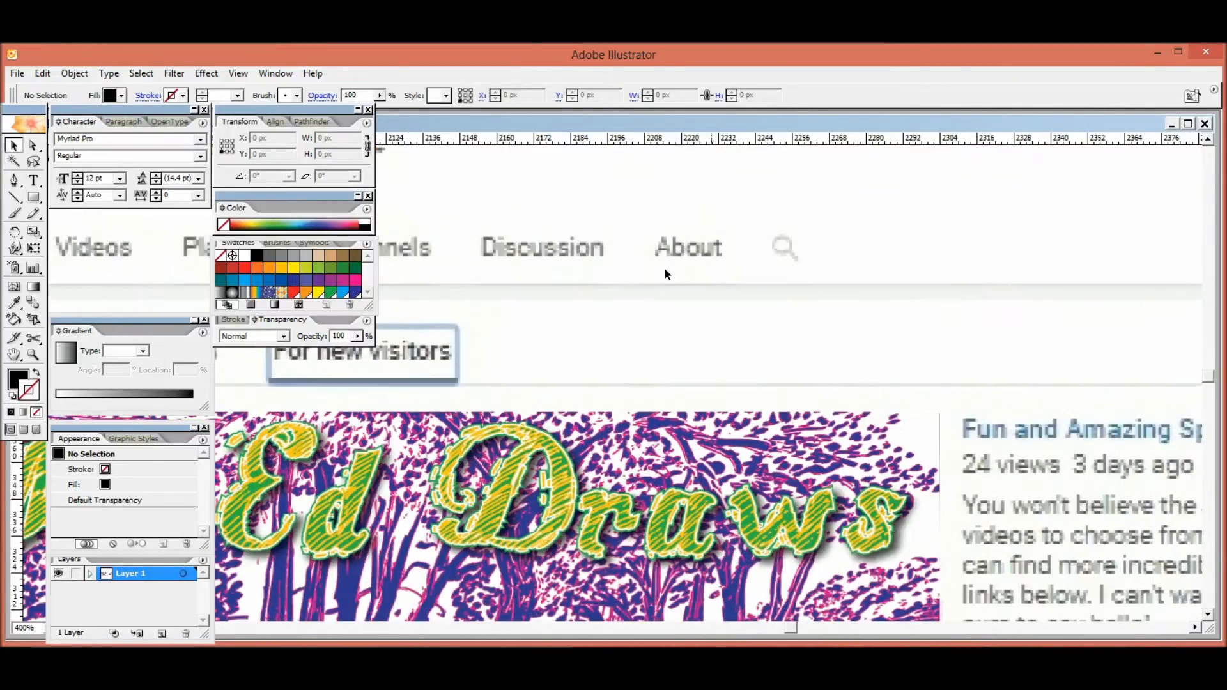
left_click_drag(32, 200, 85, 200)
left_click_drag(770, 235, 785, 250)
left_click_drag(785, 250, 786, 251)
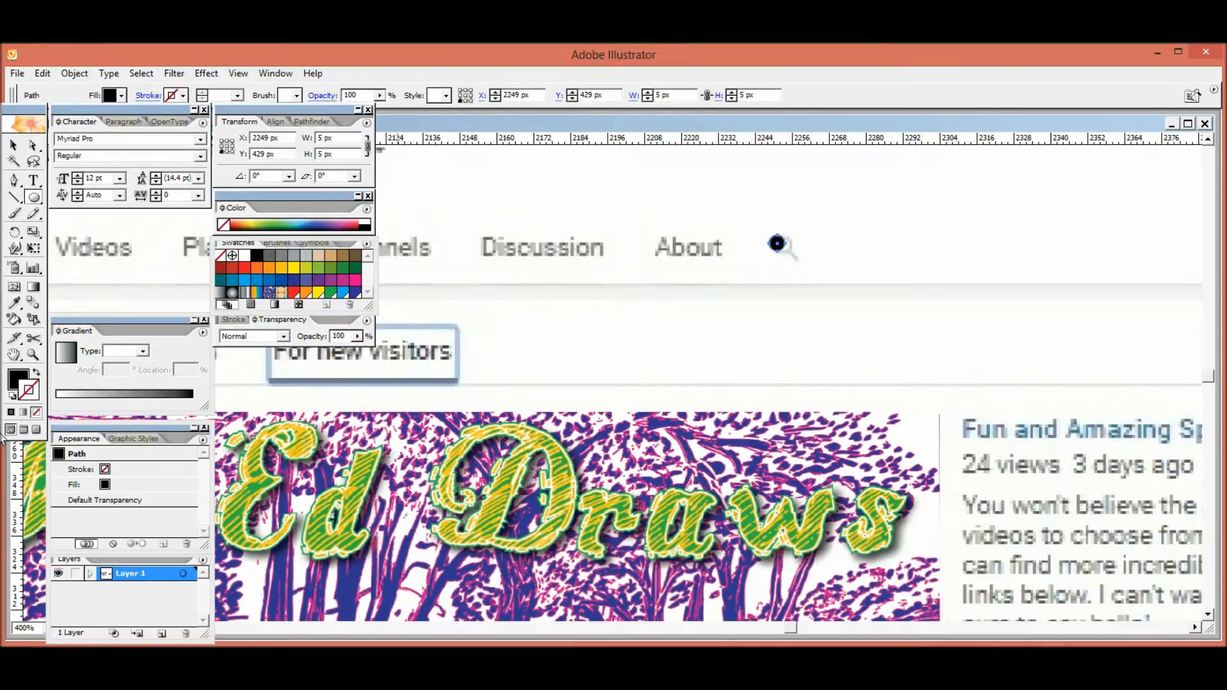
- Give the lens circle a 1 pt gray stroke and no fill
left_click(281, 257, "shift")
left_click(15, 379)
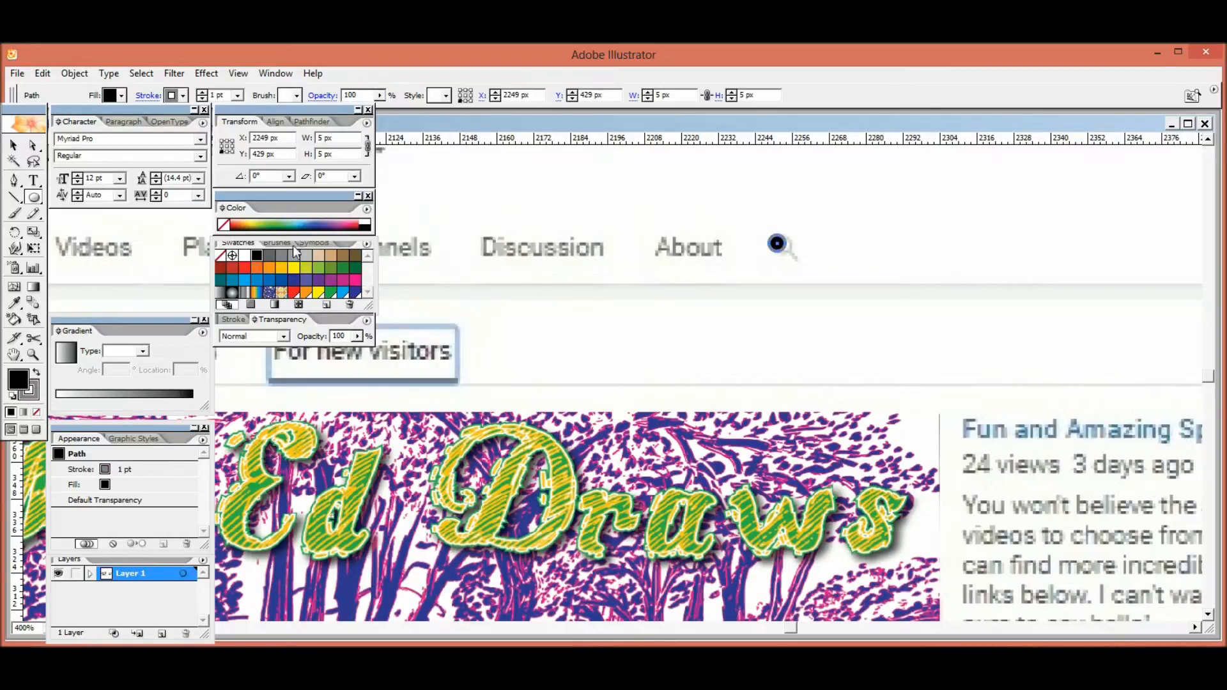
left_click(36, 412)
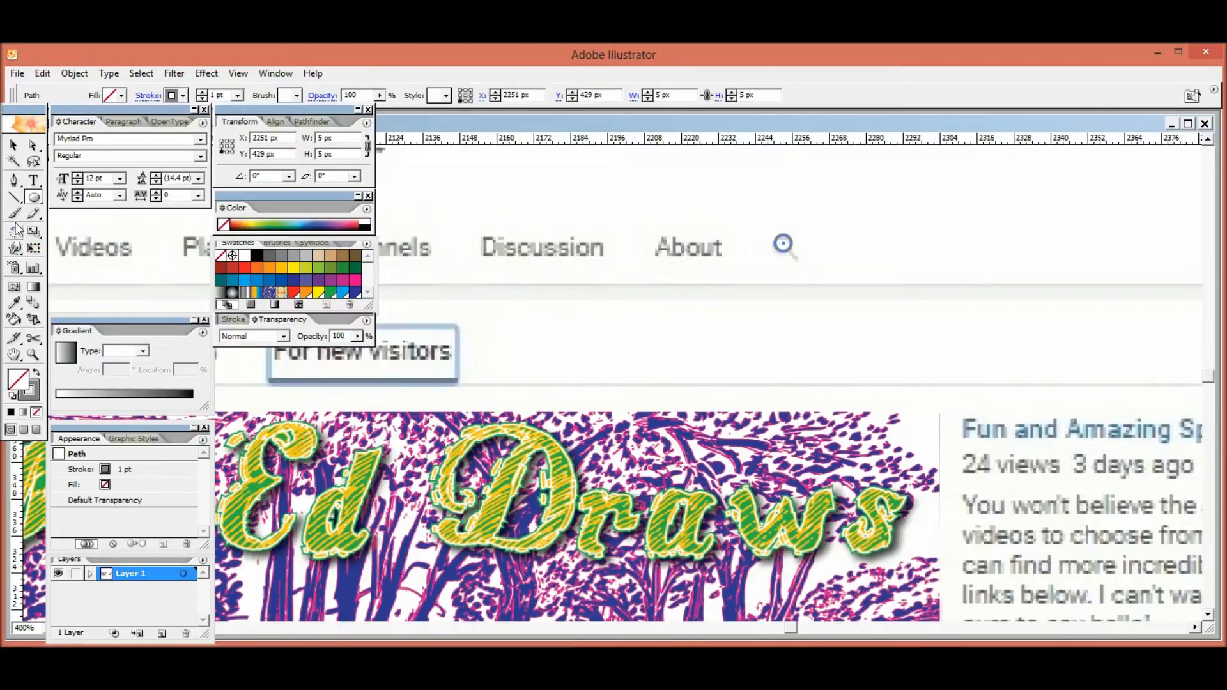
- Draw the magnifier's diagonal handle as a line about 4 px wide and 4 px high from the lens circle
left_click(13, 197)
left_click_drag(798, 263, 786, 249)
key("Right")
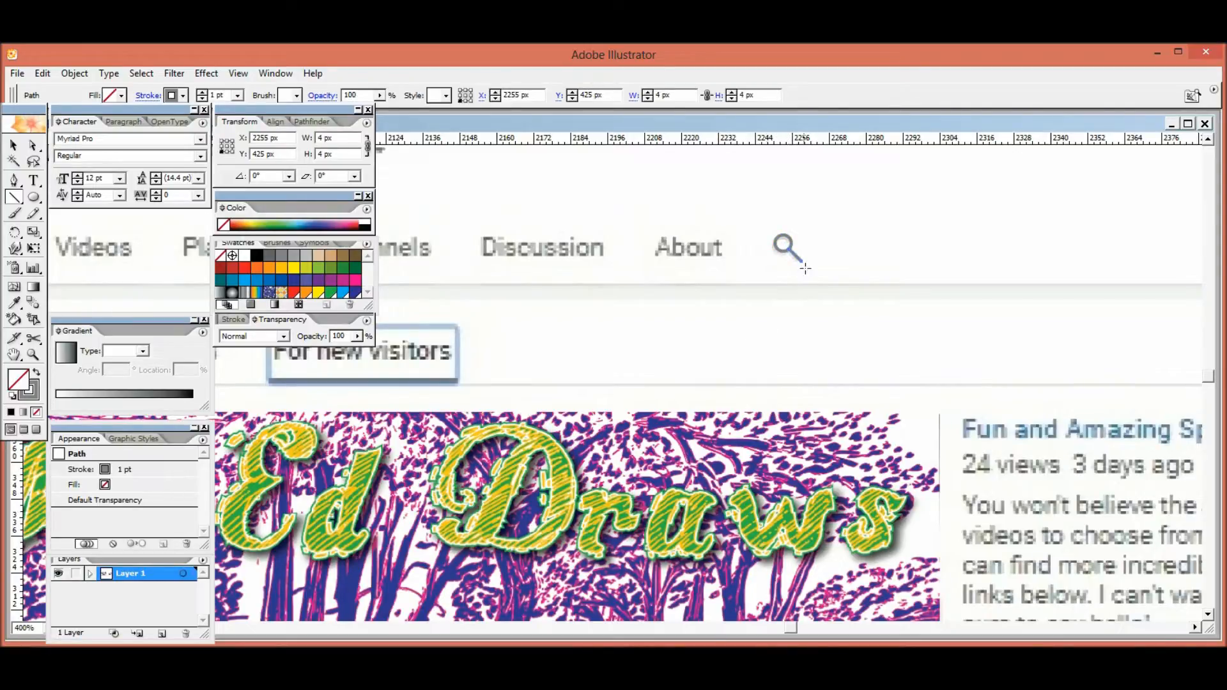
- Adjust the outer end point of the magnifier's handle to fit the search icon in the screenshot
left_click(33, 147)
left_click(821, 267)
left_click(802, 264)
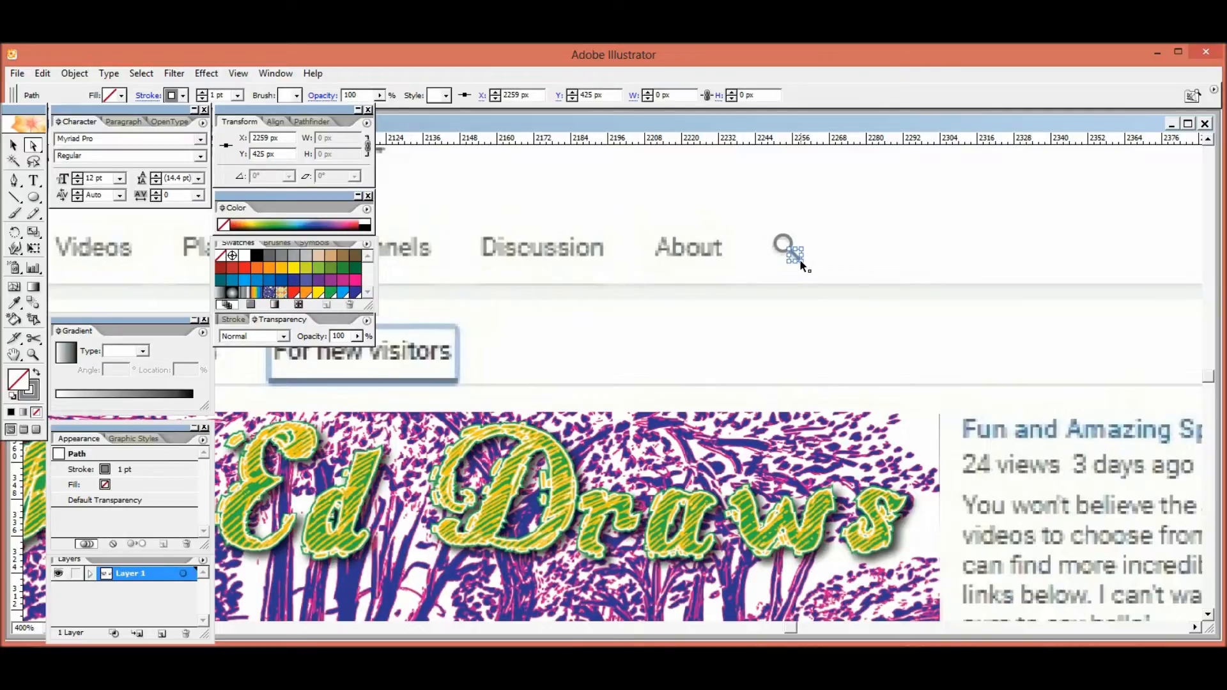
key("ctrl+plus")
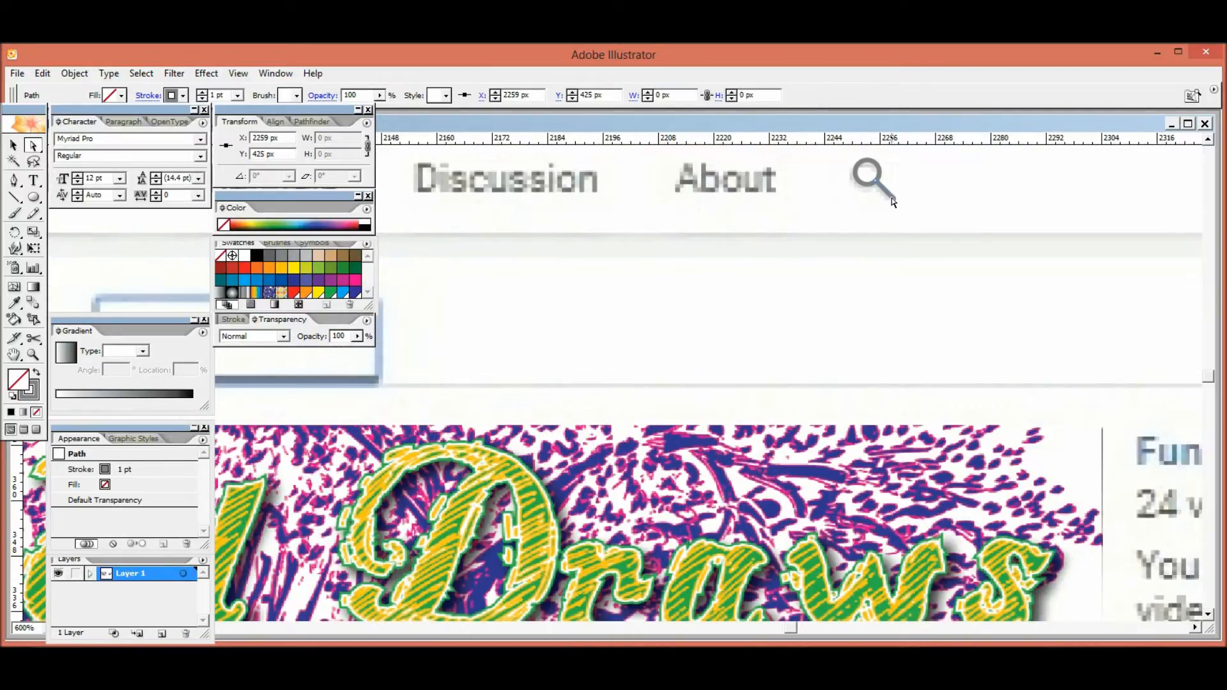
mouse_move(895, 201)
left_mouse_down()
mouse_move(880, 195)
mouse_move(902, 195)
mouse_move(895, 202)
left_mouse_up()
key("Left")
key("Up")
key("Right")
key("Left")
key("v")
left_click(830, 204)
scroll(830, 205, "up", 1)
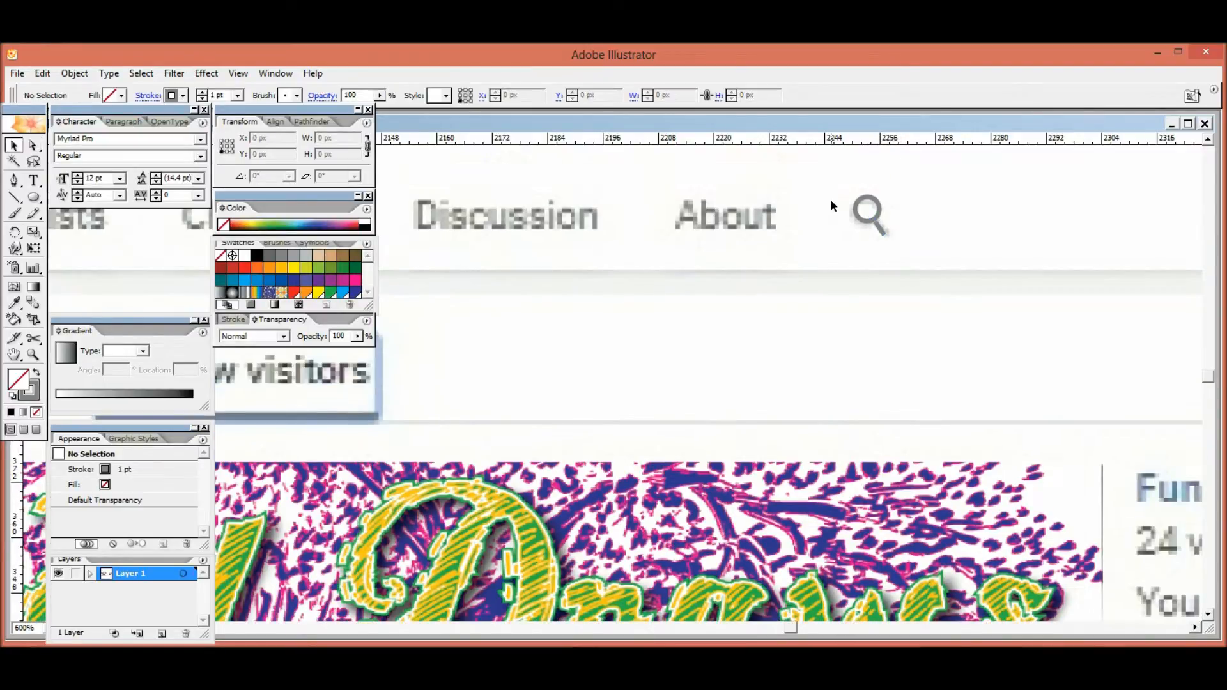
- Examine the redrawn search icon and the channel header at lower magnification, continuing down to the video artwork
left_click_drag(882, 249, 907, 260)
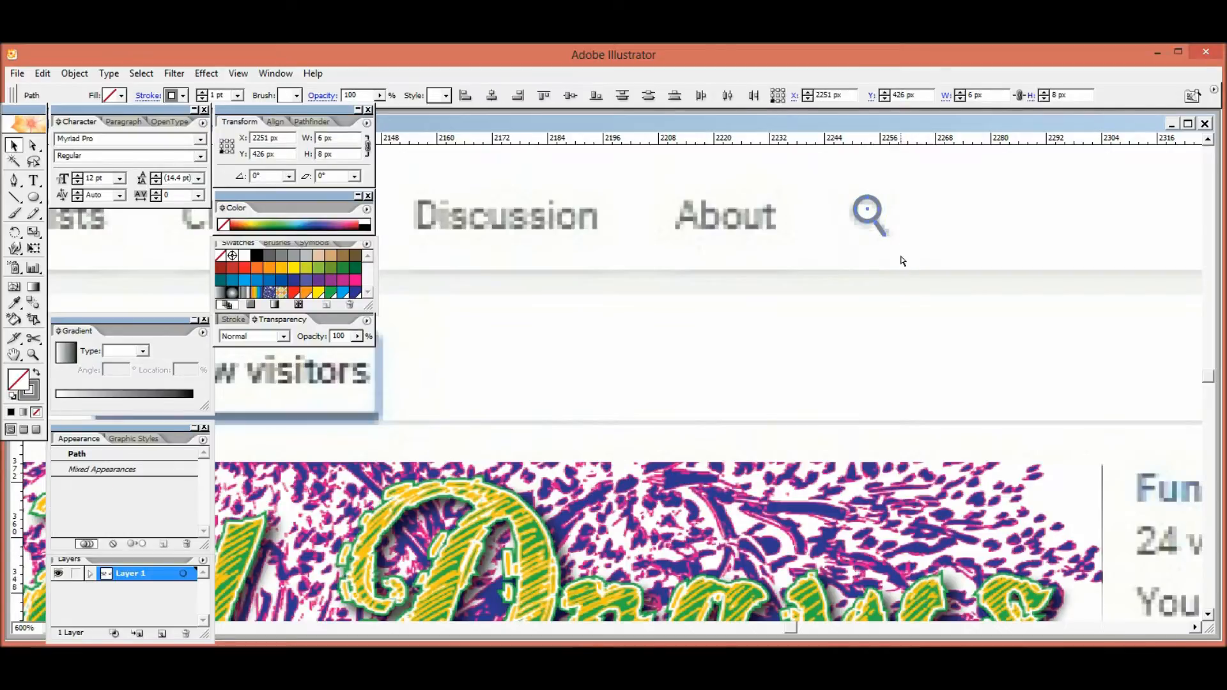
key("ctrl+minus")
key("ctrl+minus")
left_click(626, 342)
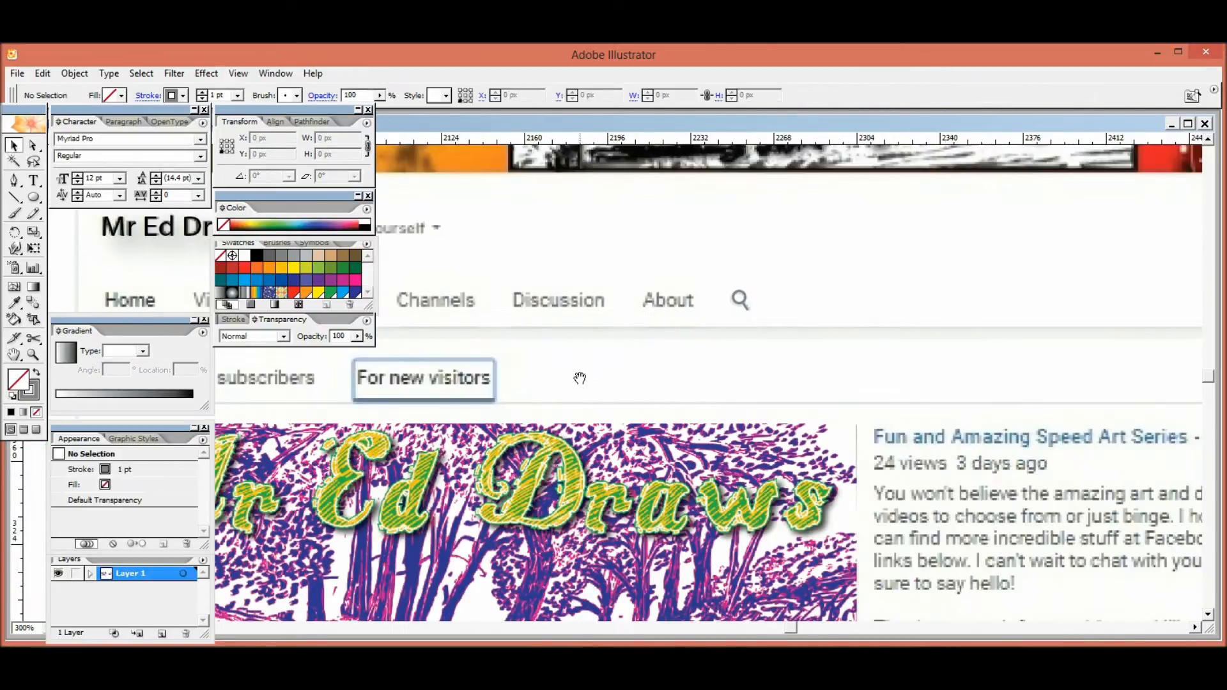
left_click_drag(730, 375, 1078, 359)
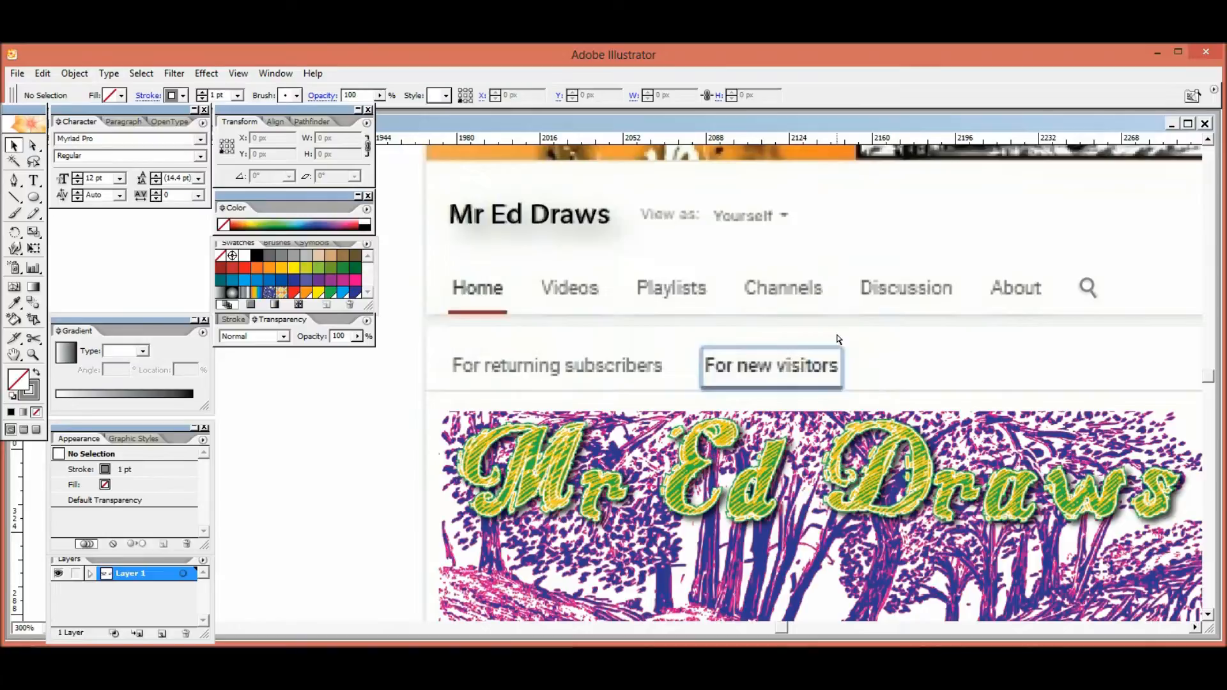
key("ctrl+minus")
left_click_drag(475, 367, 488, 294)
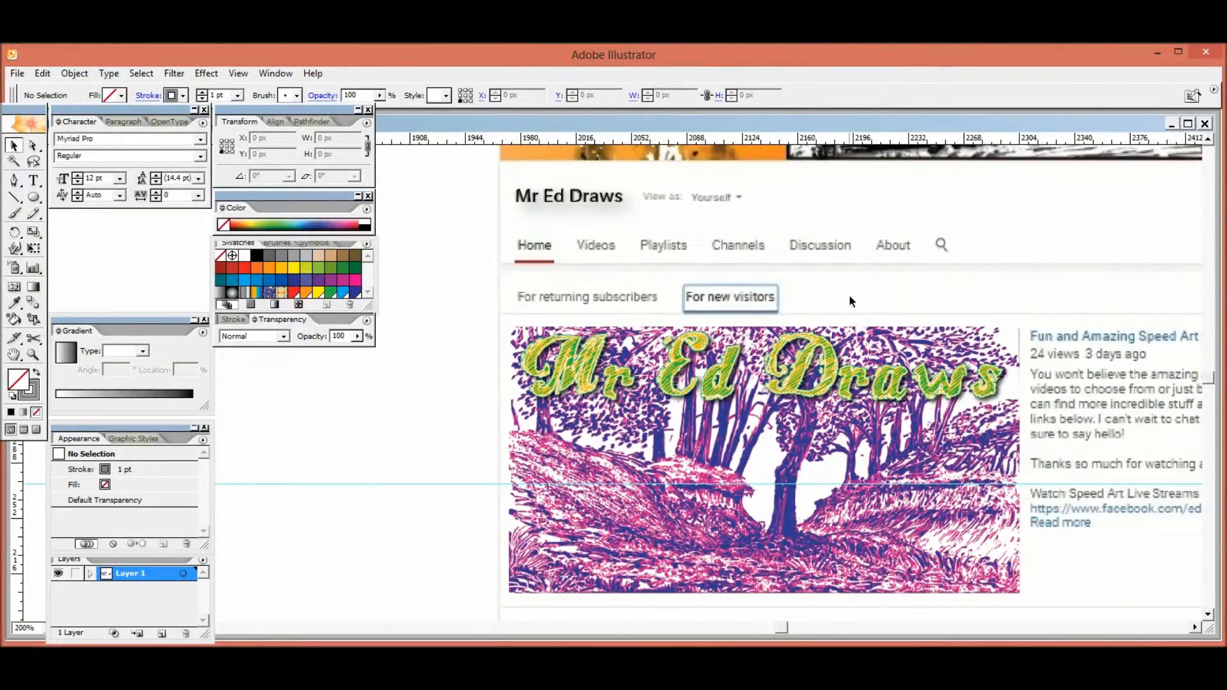
scroll(444, 312, "down", 4)
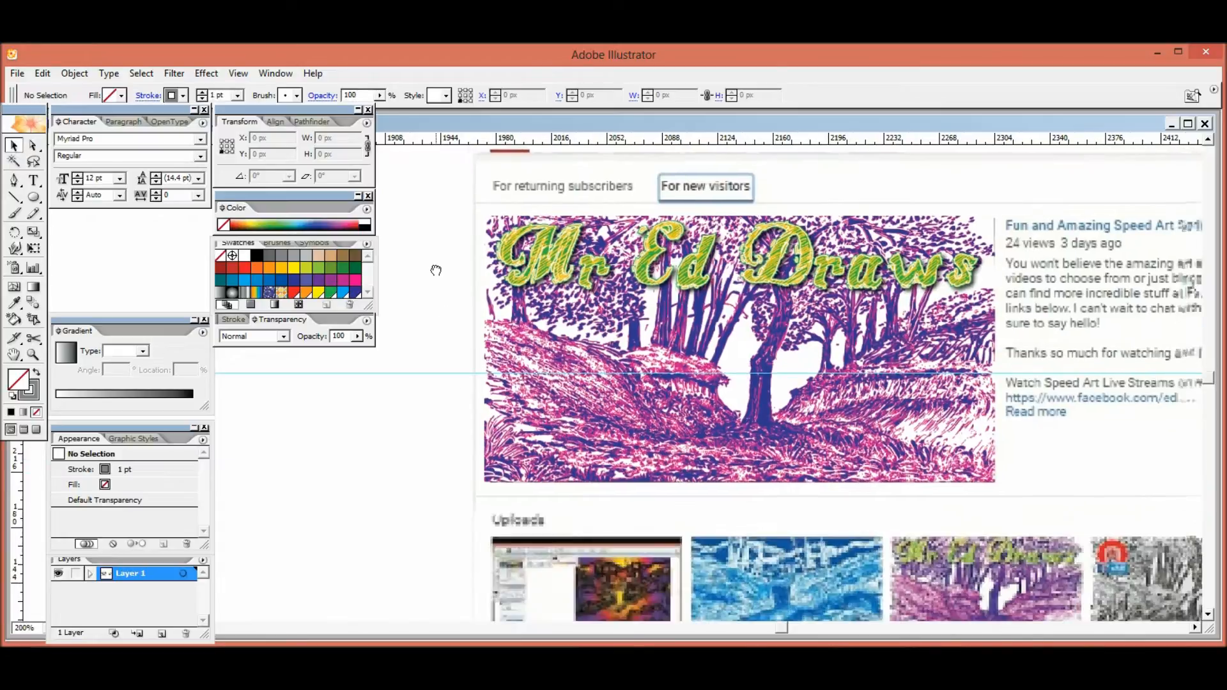
- Reveal the screenshot's original video thumbnail and narrow the selected tree artwork to 326 px wide, starting at X 1978 px
left_click(552, 346)
key("ctrl+minus")
key("ctrl+z")
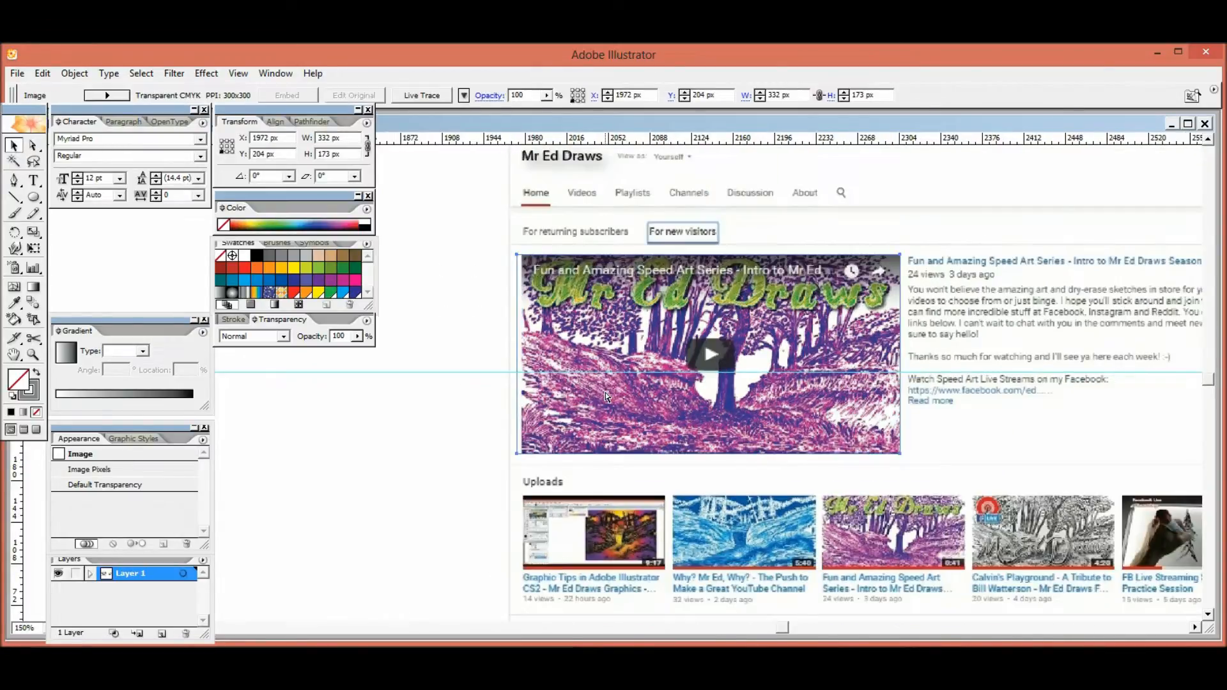
key("ctrl+shift+z")
key("ctrl+z")
left_click_drag(516, 353, 521, 358)
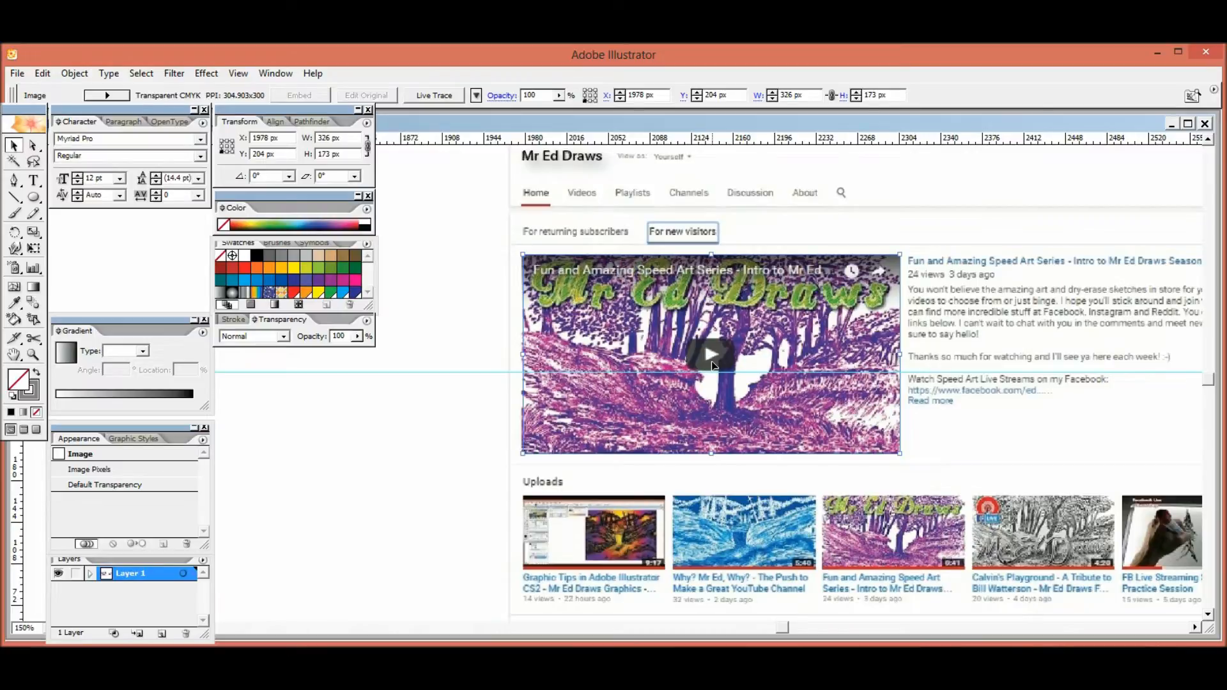
key("ctrl+shift+a")
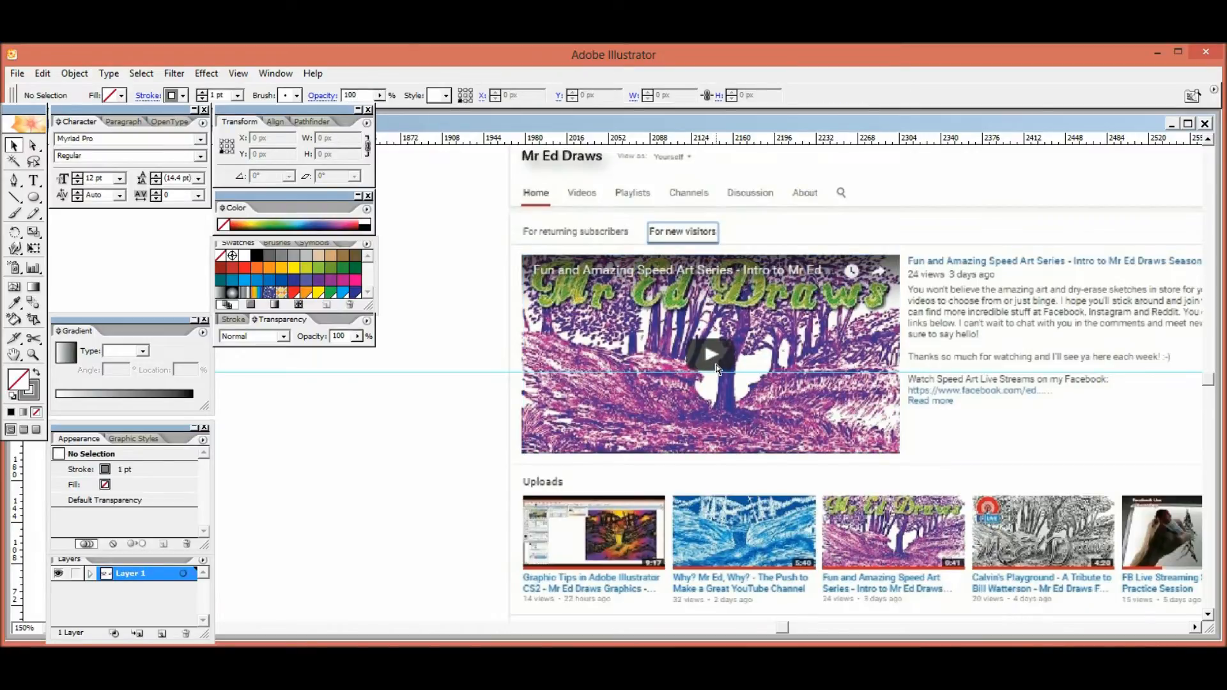
- Start tracing the play button's rounded background with a Pen curve from about X 2119, Y 294 px to X 2129, Y 303 px
key("ctrl+equal")
key("ctrl+equal")
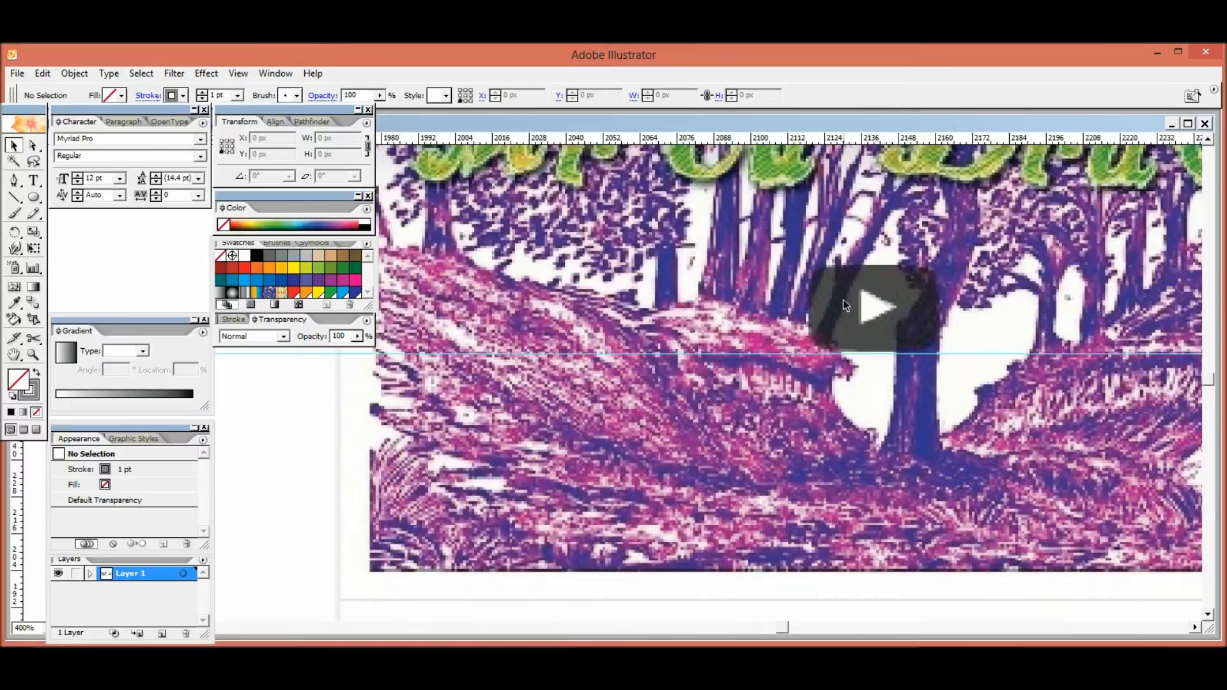
left_click_drag(842, 299, 660, 354)
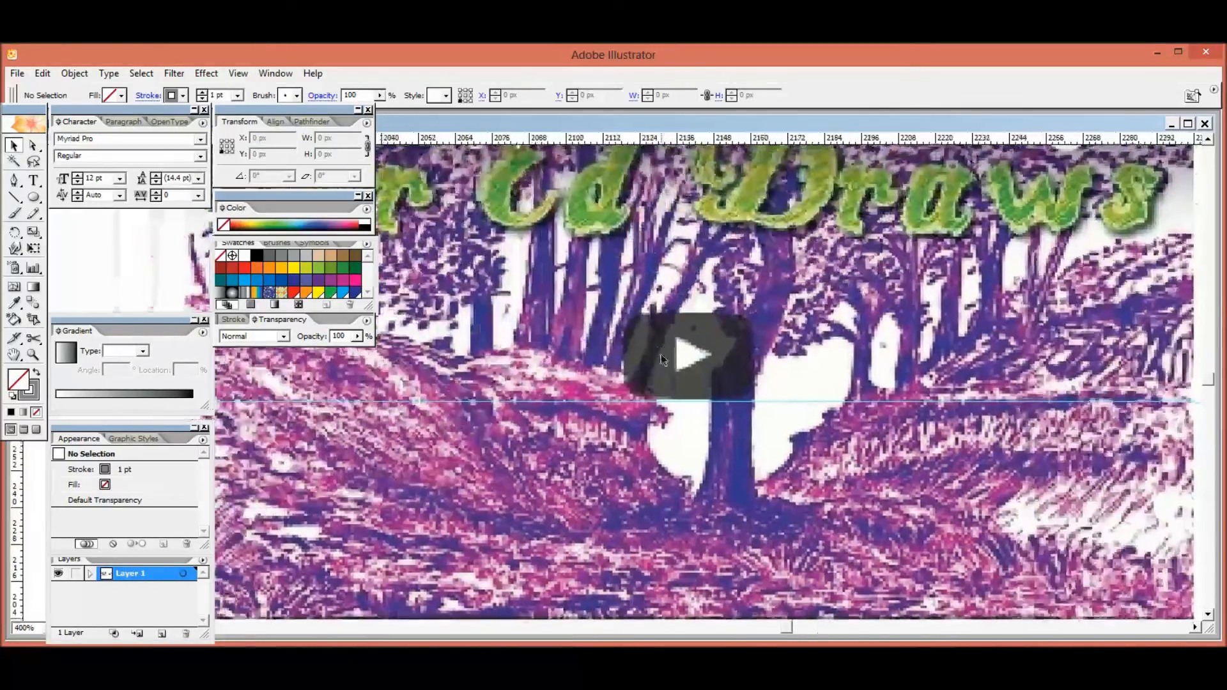
scroll(638, 343, "up", 1)
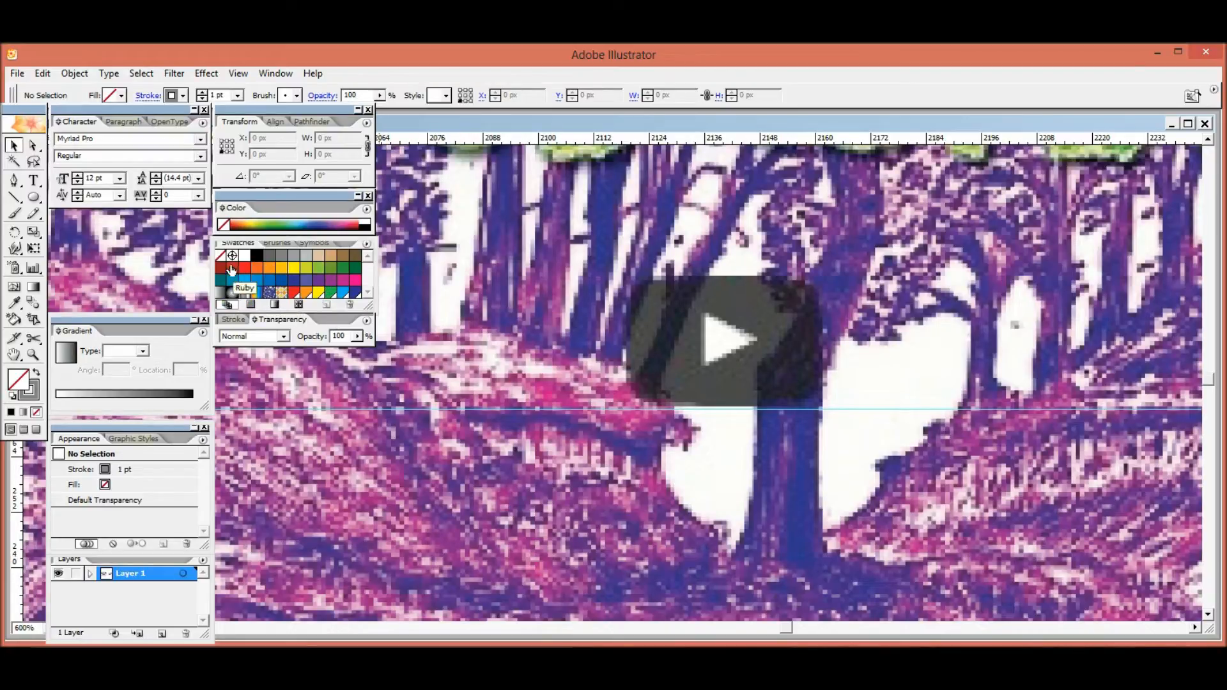
left_click(14, 180)
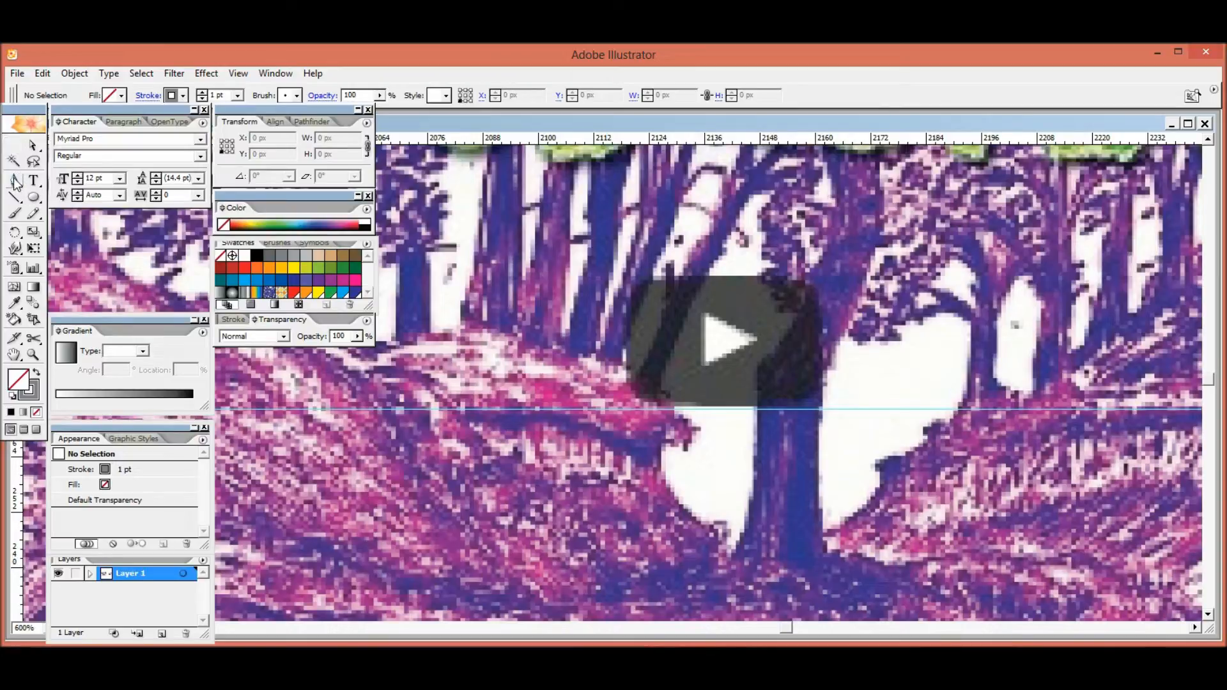
left_click(627, 319)
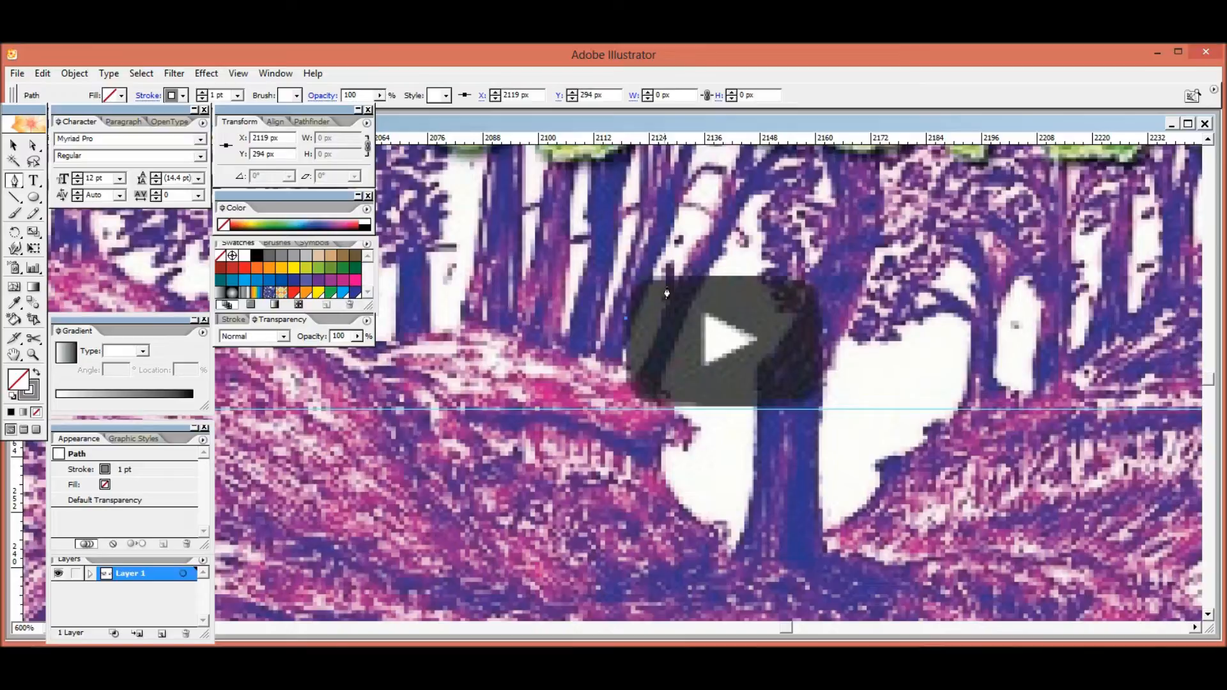
left_click_drag(672, 280, 733, 286)
- Hide the Character palette, show the artwork as outlines and select the curve's upper anchor point to examine its direction handles
key("v")
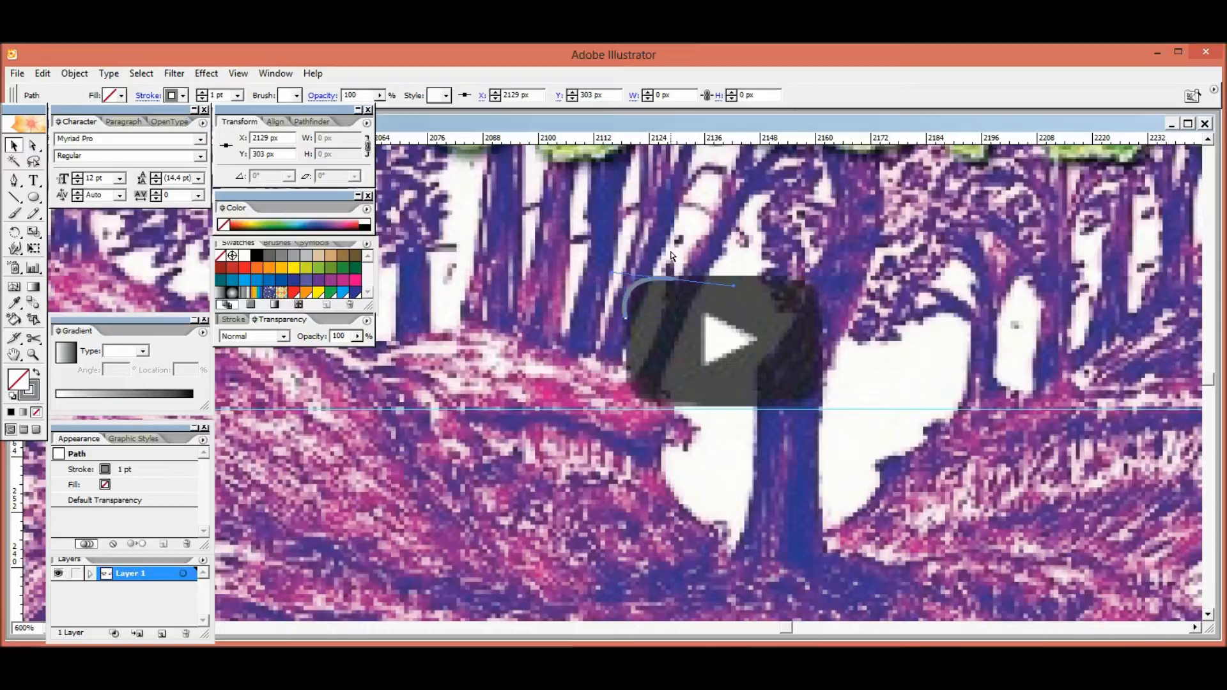
key("ctrl+t")
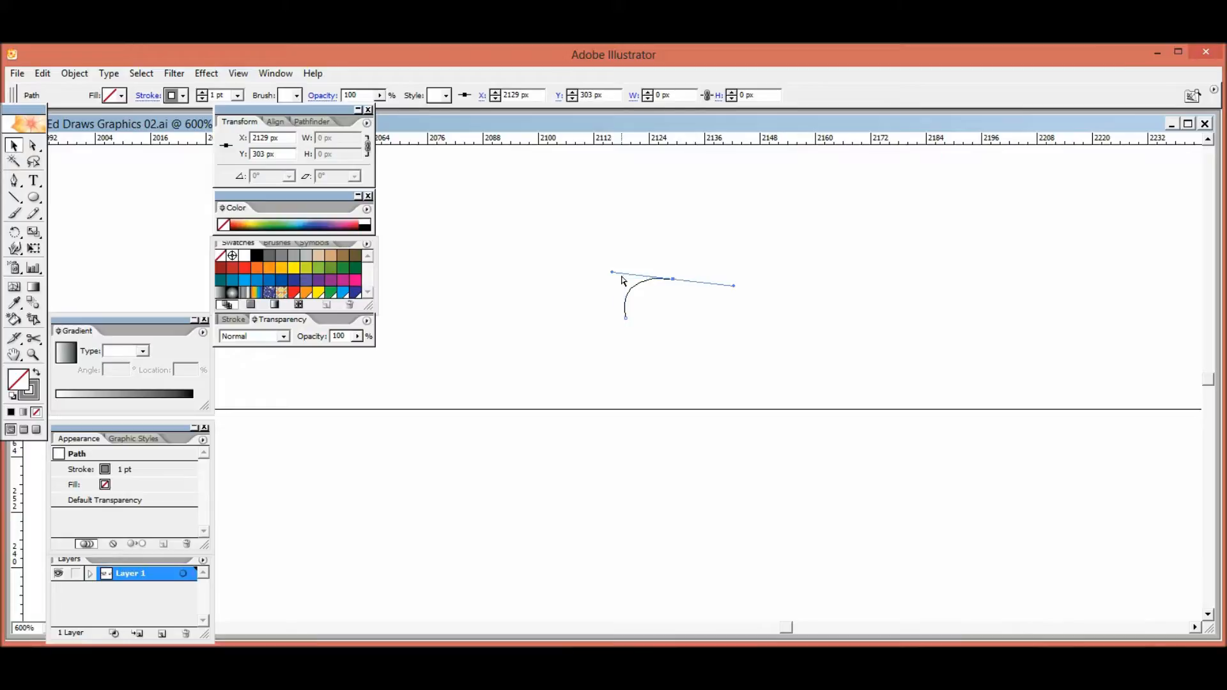
key("ctrl+equal")
left_click(692, 245)
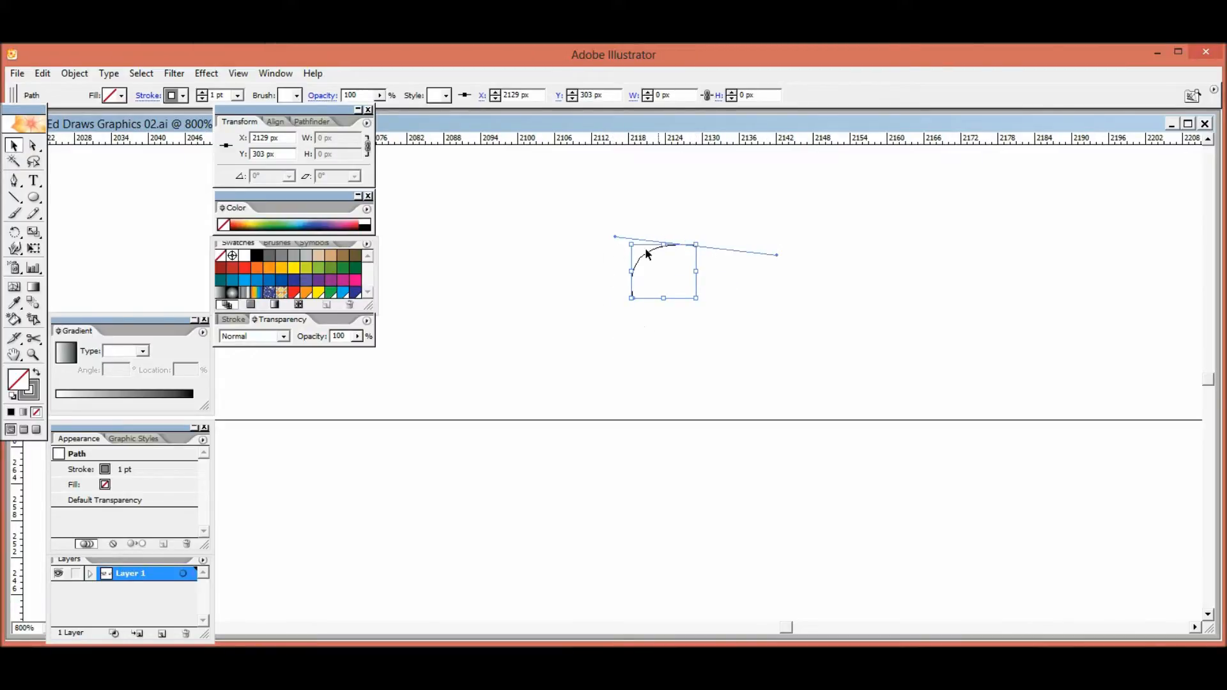
left_click(589, 245)
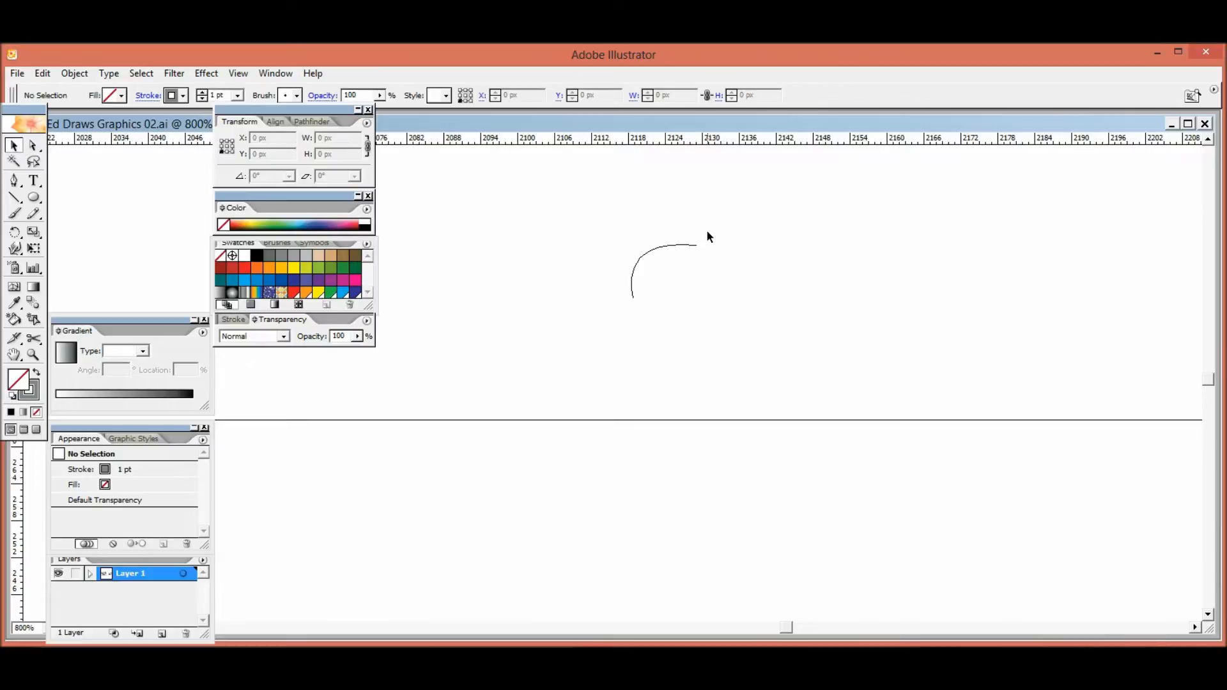
key("a")
left_click(696, 245)
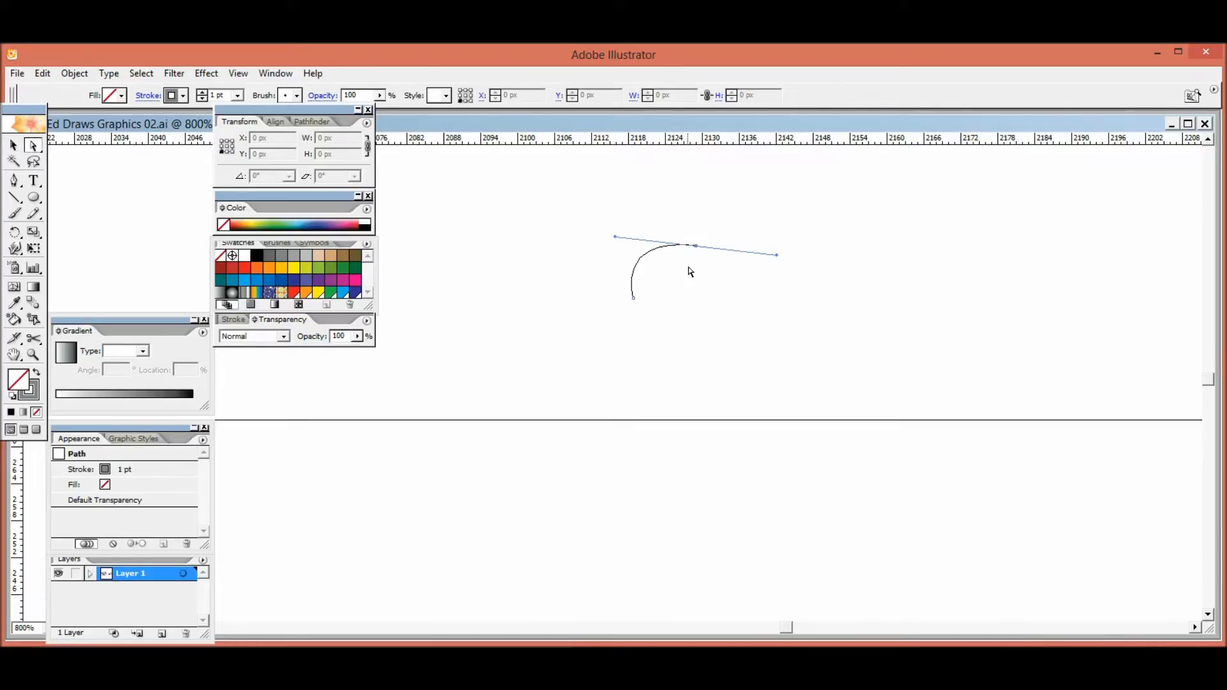
- Return from outlines to the full-colour preview and delete the traced corner curve
key("Left")
key("Right")
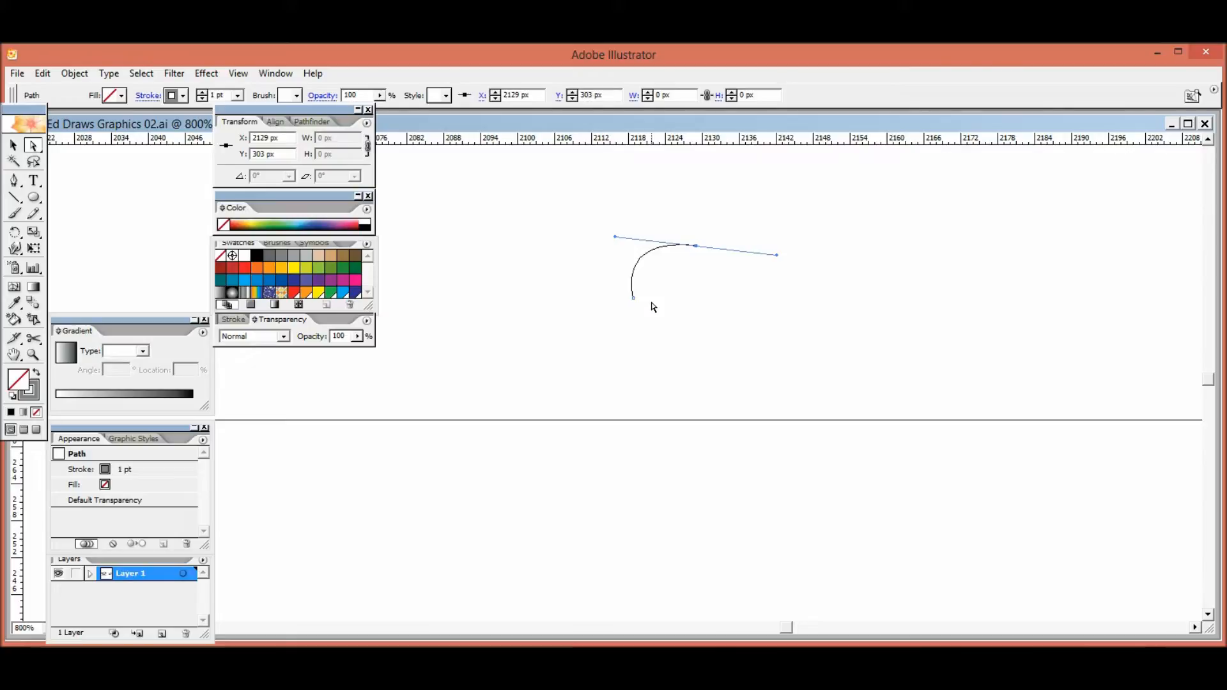
key("v")
key("ctrl+y")
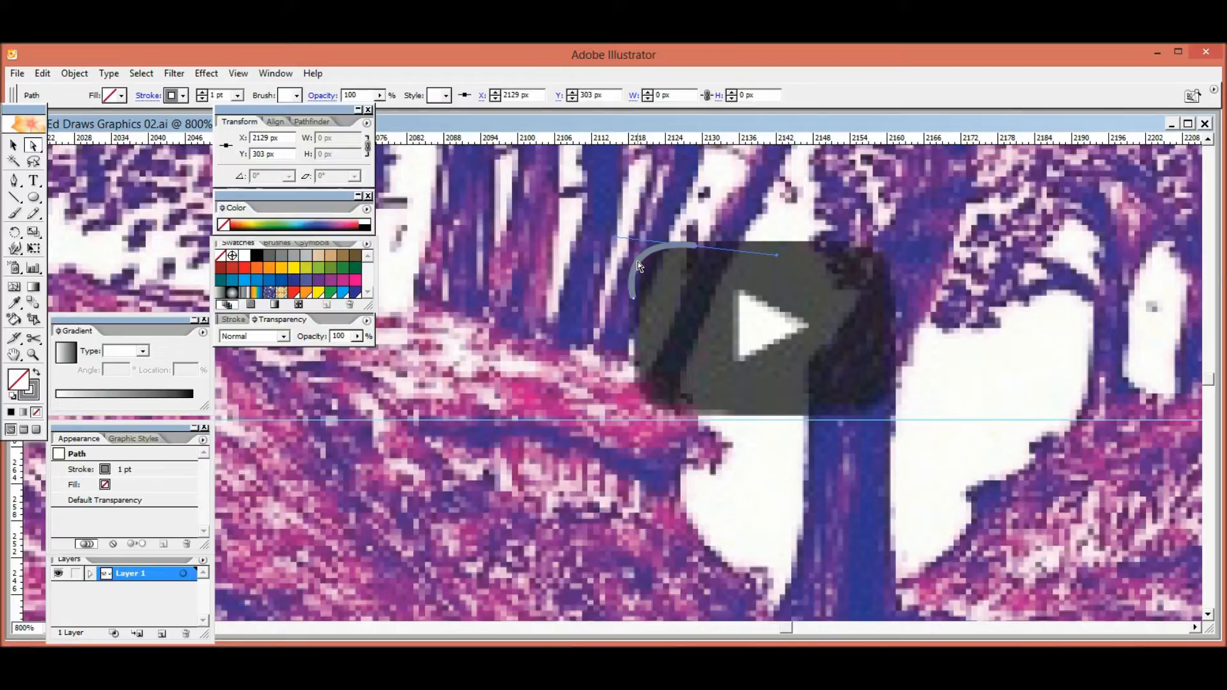
key("Delete")
- Retrace the play button's upper-left corner with a Pen curve from X 2120, Y 297 px to X 2127, Y 303 px and give it a red stroke
left_click(15, 180)
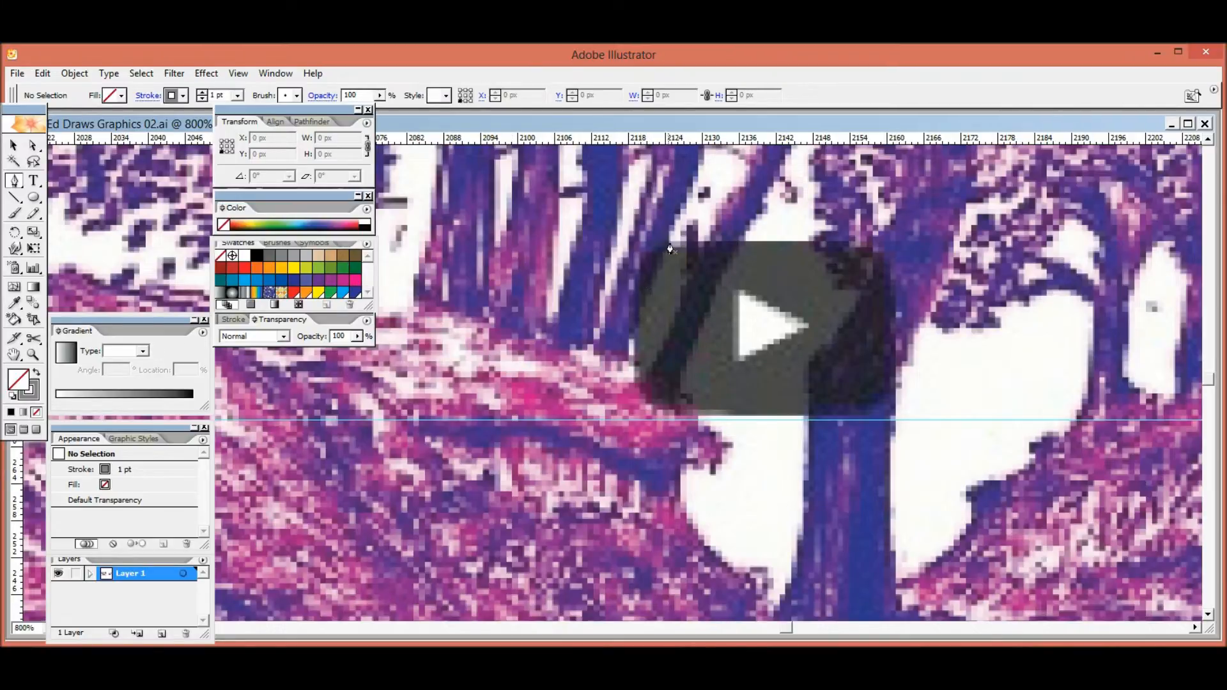
left_click(639, 279)
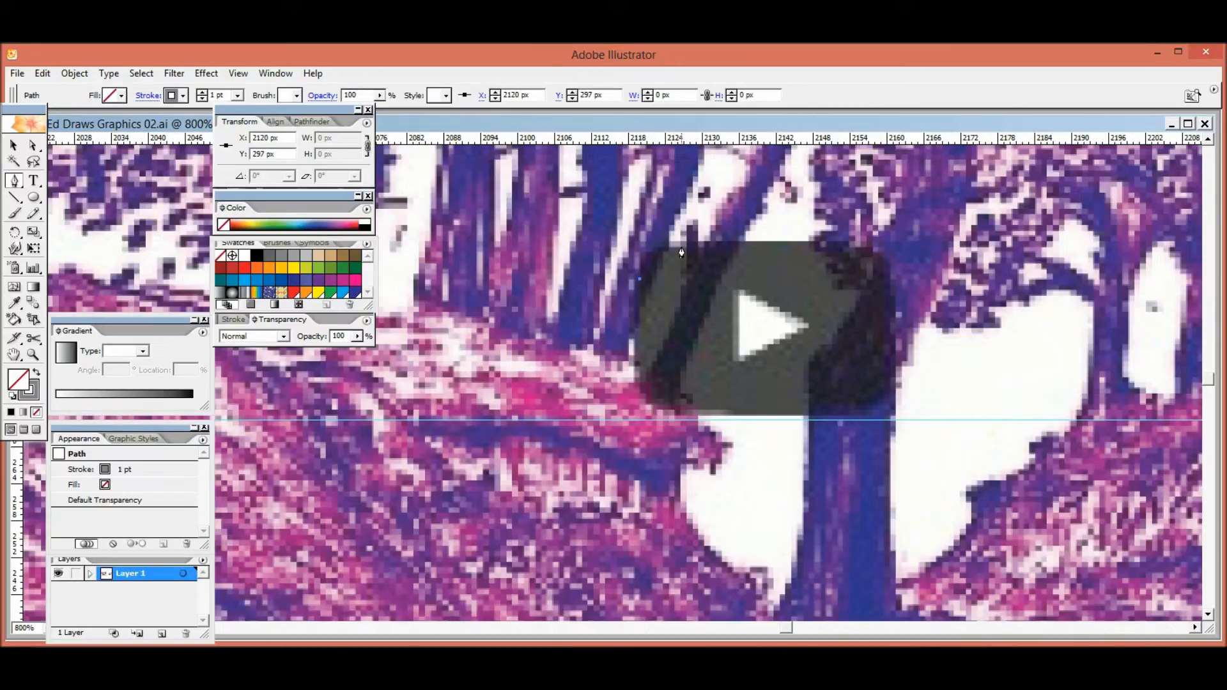
left_click_drag(682, 246, 728, 253)
left_click_drag(726, 254, 726, 257)
left_click(37, 396)
left_click(246, 269)
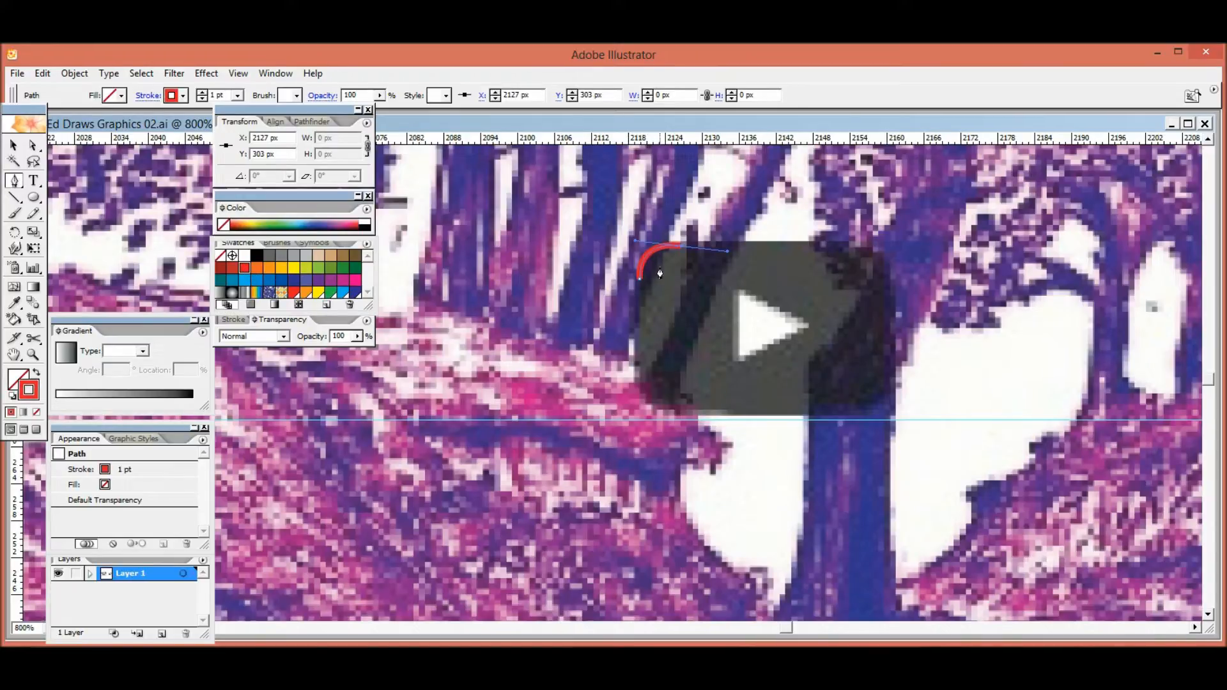
- Duplicate the red corner curve and shift the copy 30 px right, to X 2150 px
left_click(11, 147)
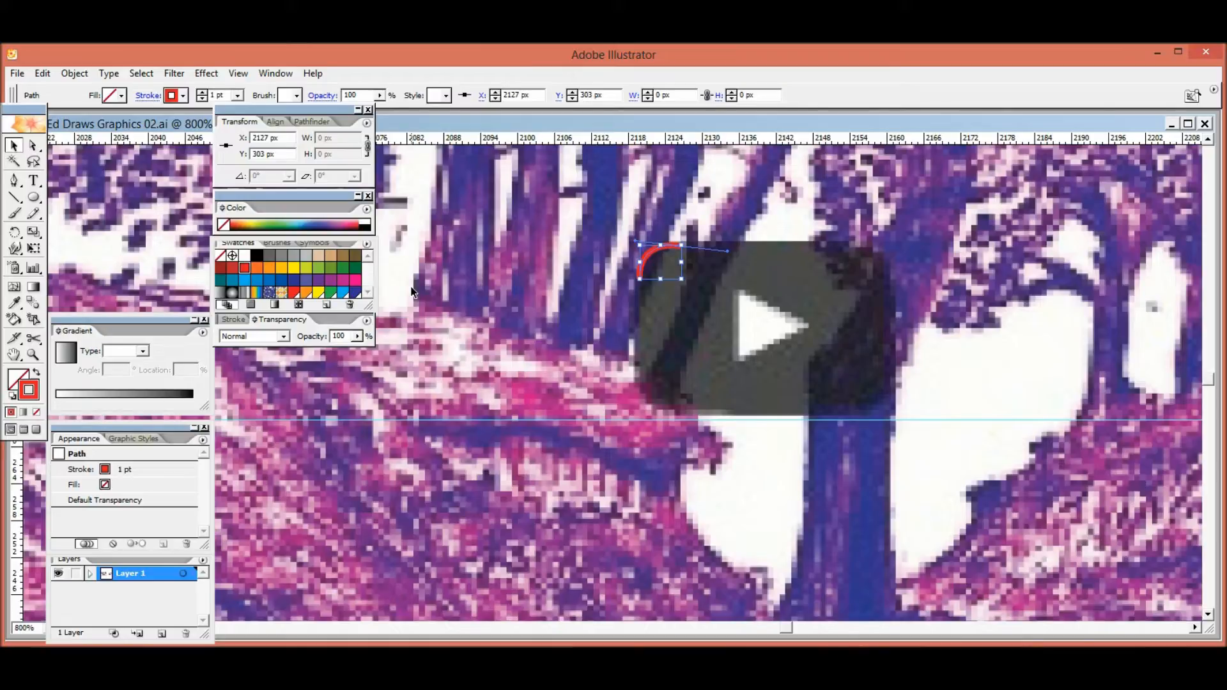
key("ctrl+shift+b")
key("ctrl+shift+b")
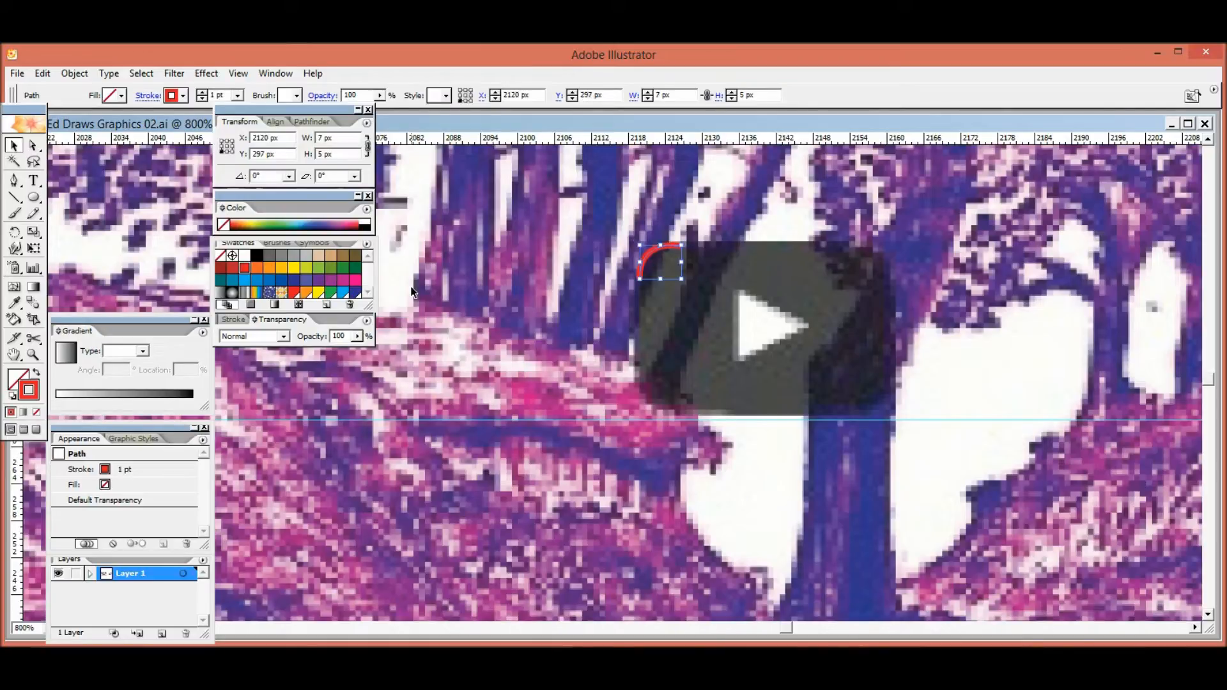
key("alt+shift+Right")
key("shift+Right")
key("shift+Right")
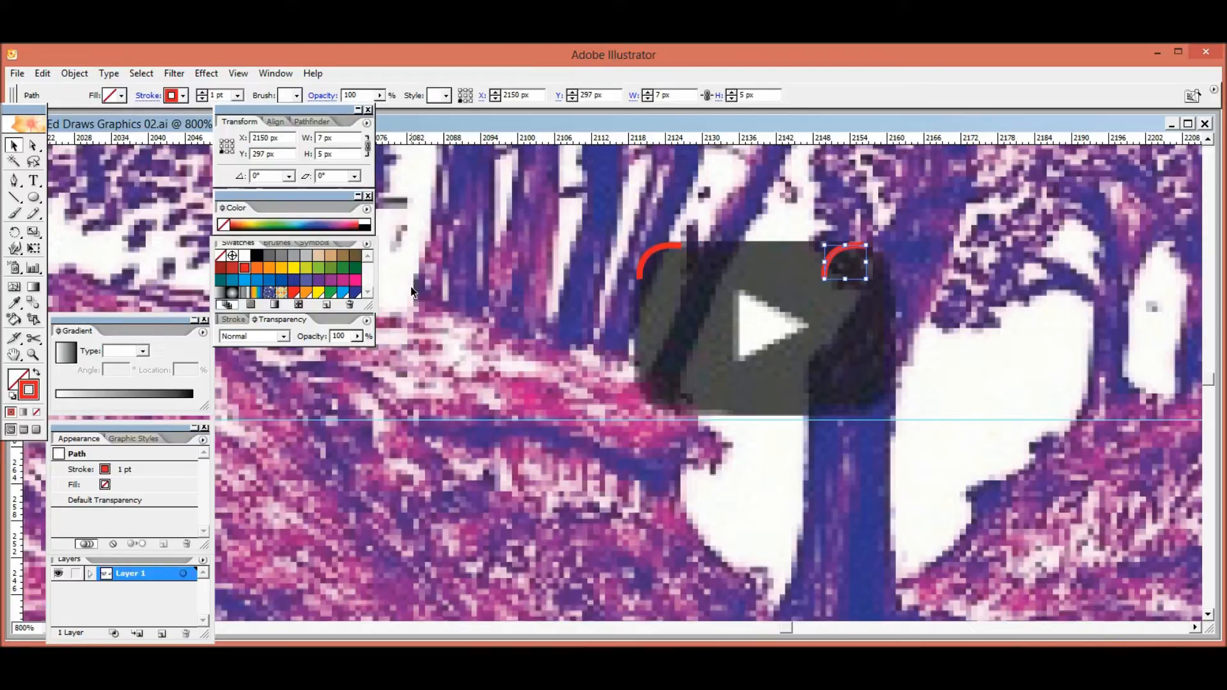
- Reflect the copied corner curve about the vertical axis and nudge it 3 px right onto the button's upper-right corner
left_click(74, 72)
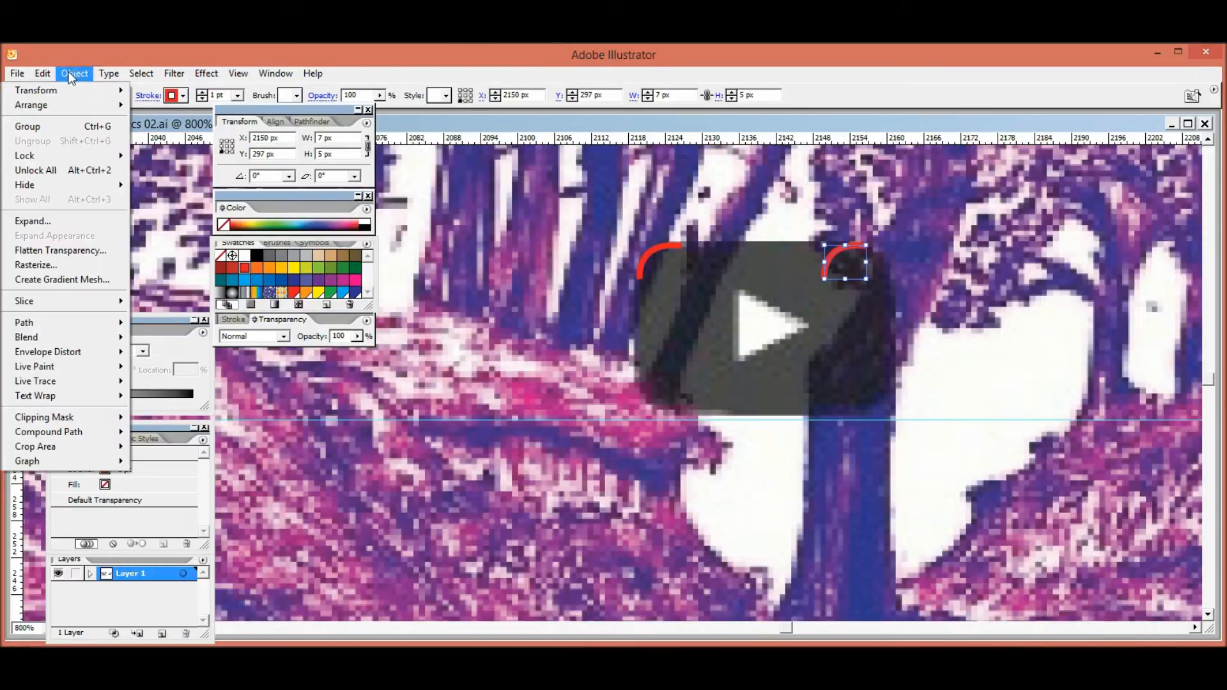
mouse_move(73, 92)
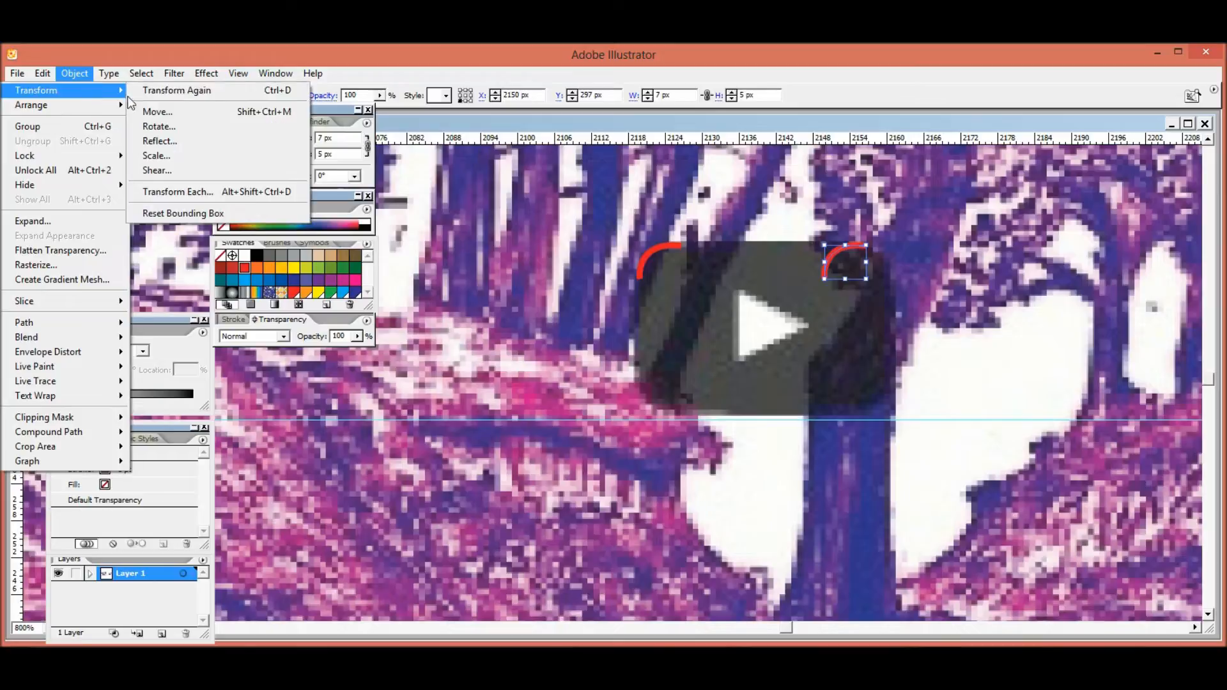
left_click(160, 142)
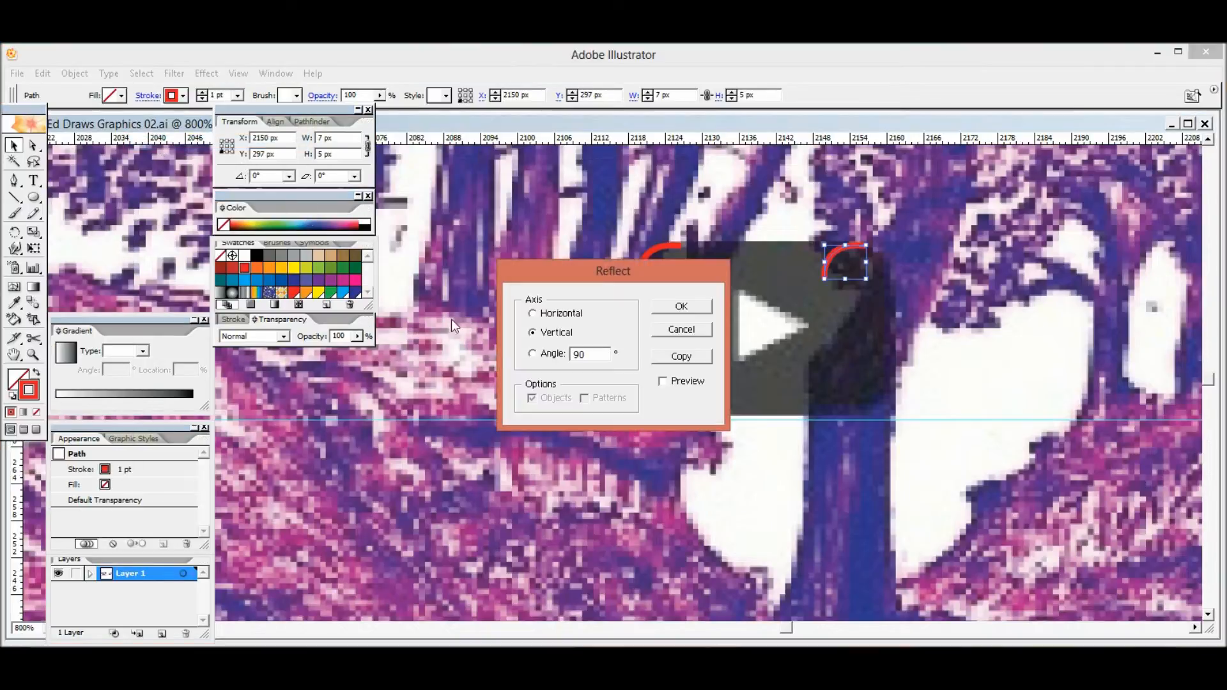
left_click(683, 307)
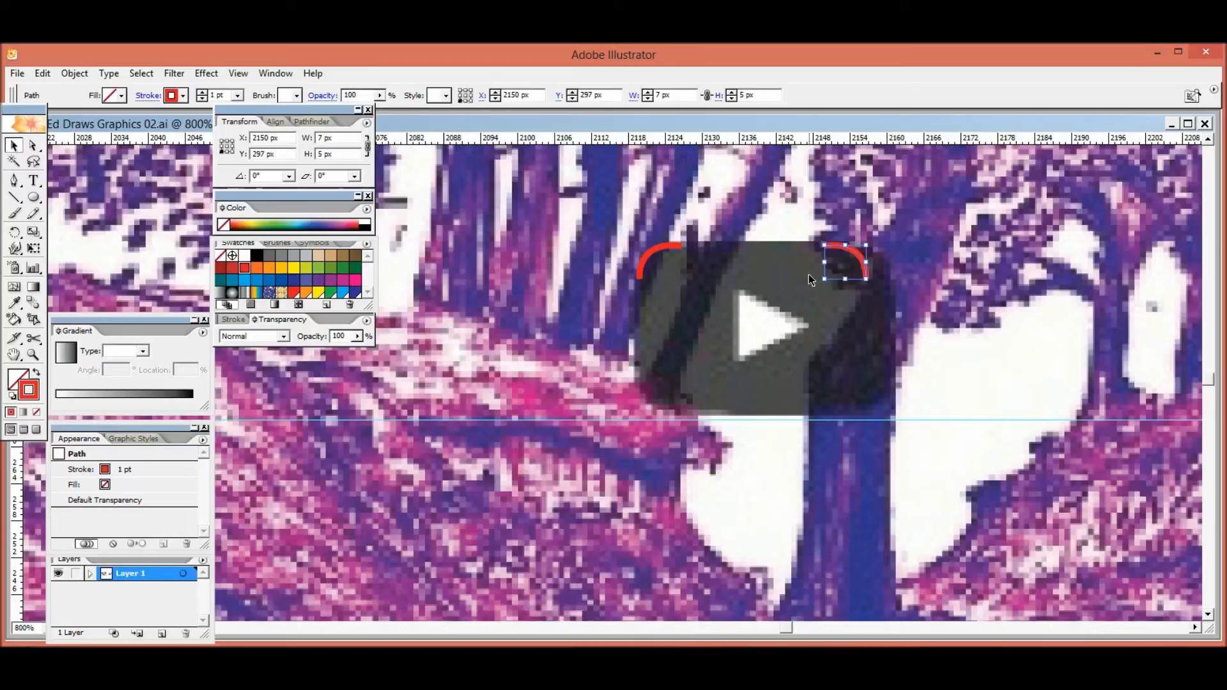
key("Right")
key("Right")
key("Right")
left_click(620, 233)
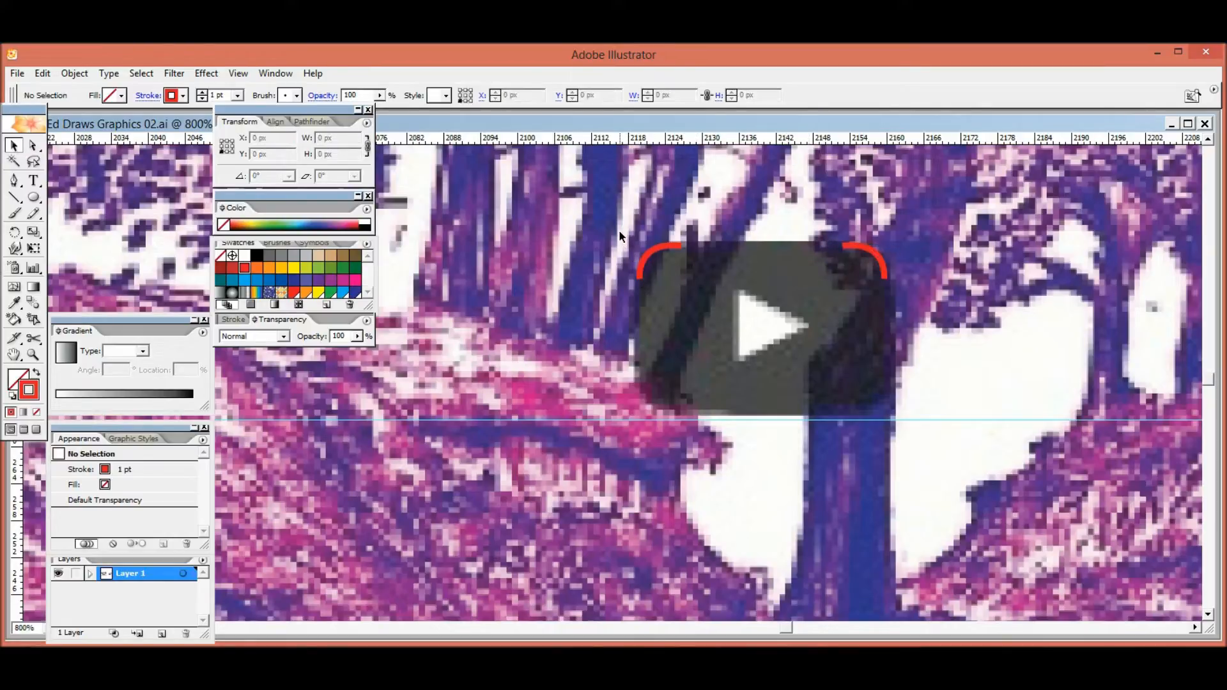
- Copy both upper corner curves 20 px down, to Y 277 px, and reflect the copies about the horizontal axis
left_click_drag(616, 226, 952, 321)
key("ctrl+shift+b")
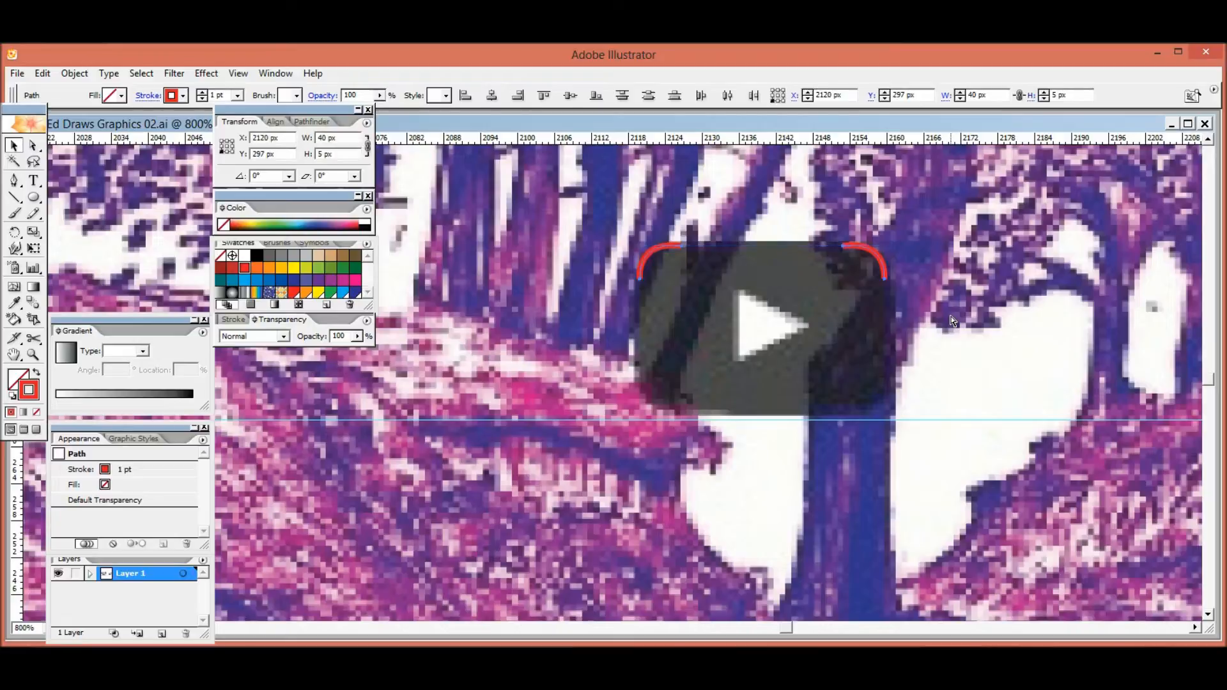
key("ctrl+shift+b")
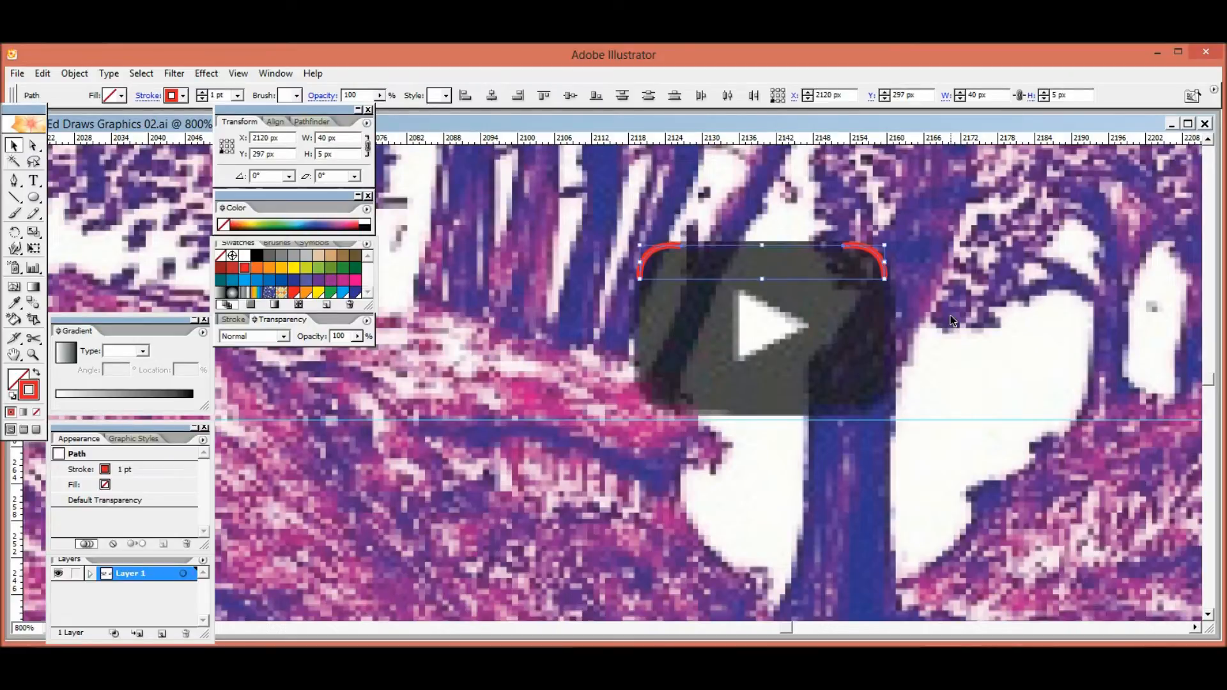
key("ctrl+d")
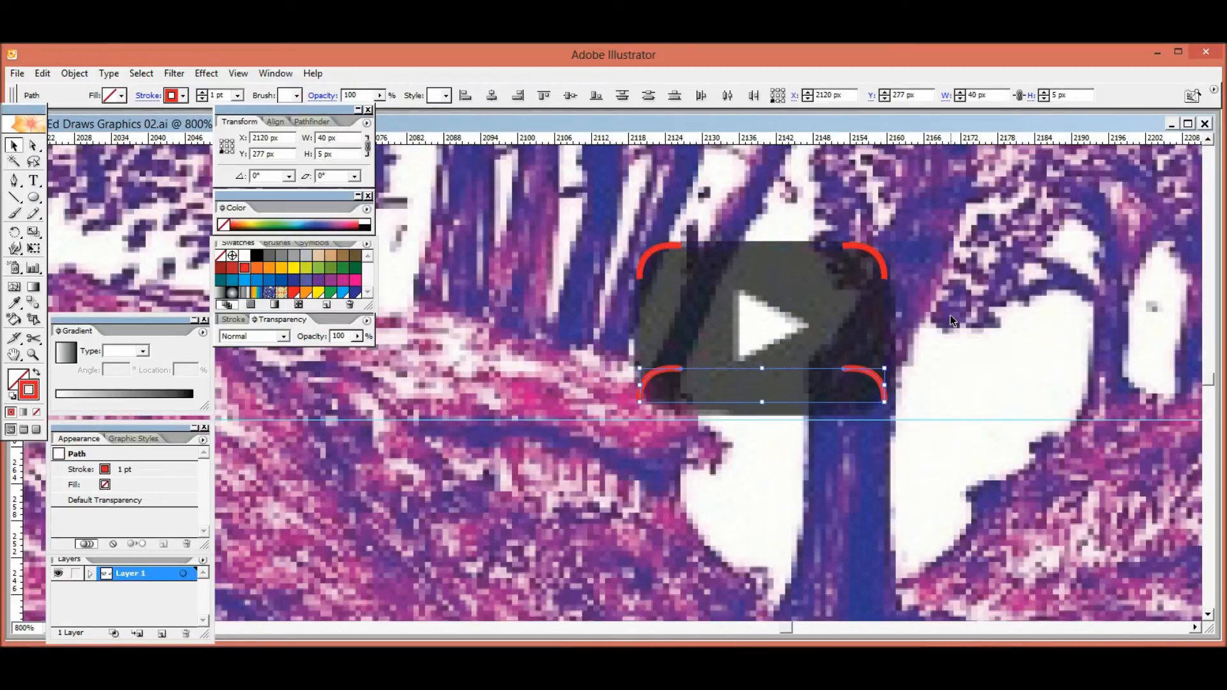
left_click(63, 76)
mouse_move(72, 106)
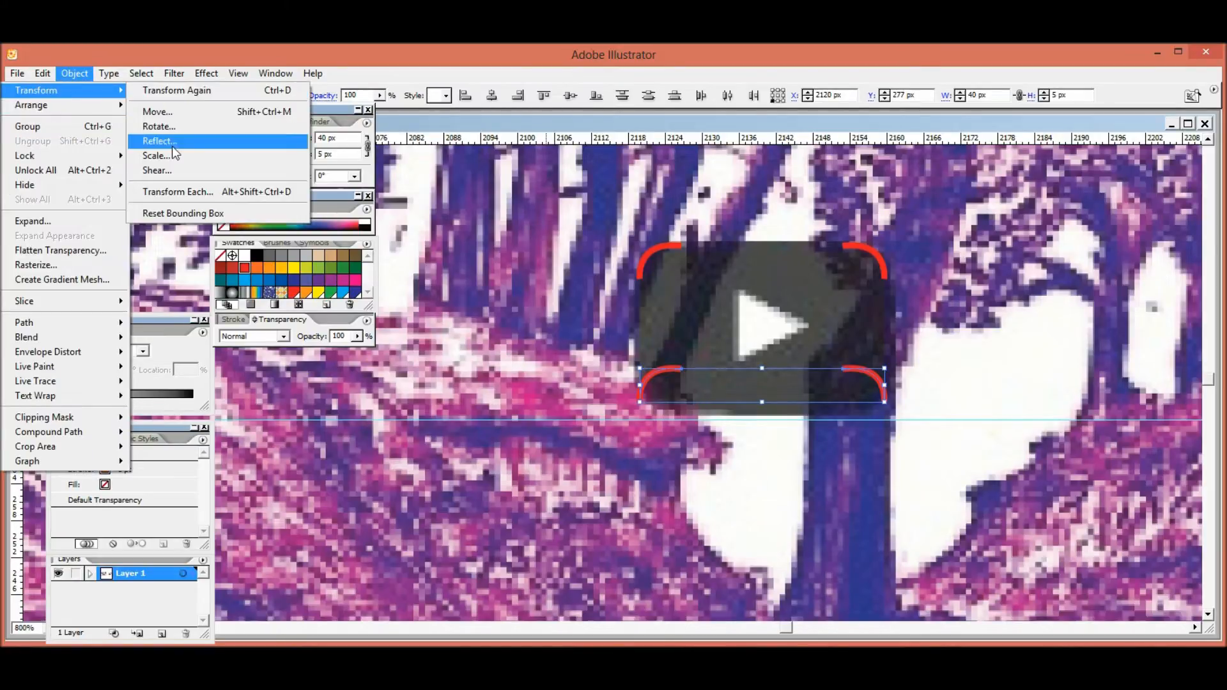
left_click(173, 142)
left_click(551, 317)
left_click(692, 312)
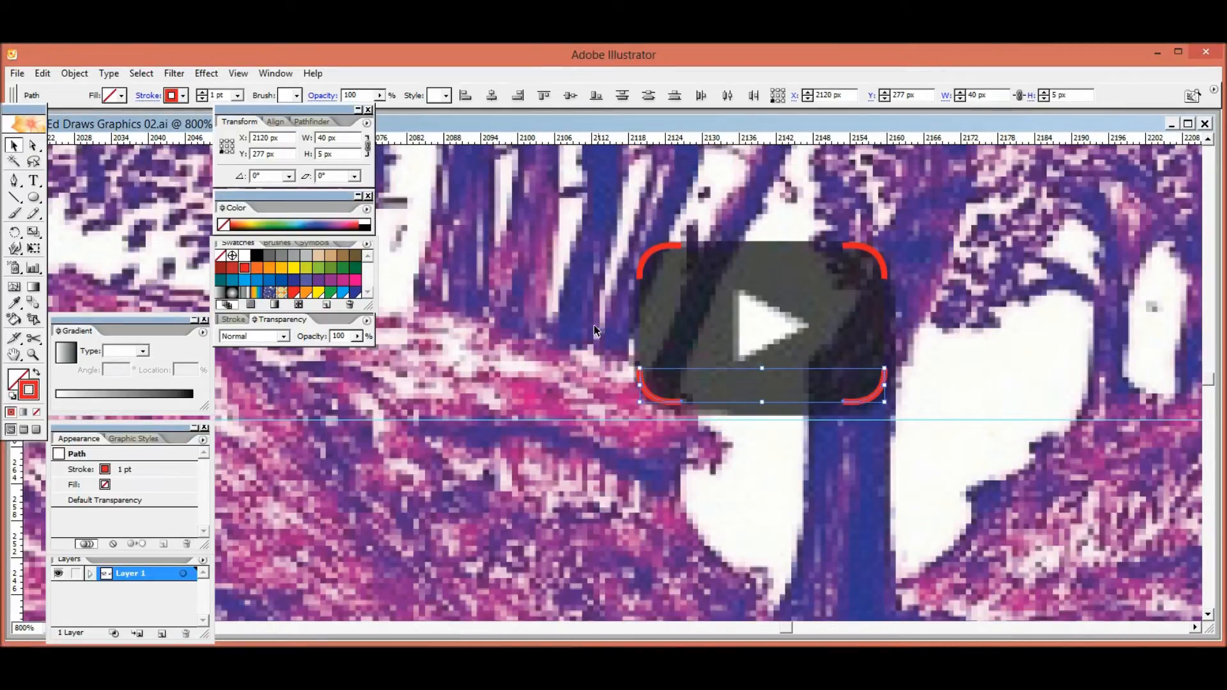
- In outline view, join the endpoints of the four corner curves into one closed rounded rectangle, 40 by 25 px, and return to the preview
key("a")
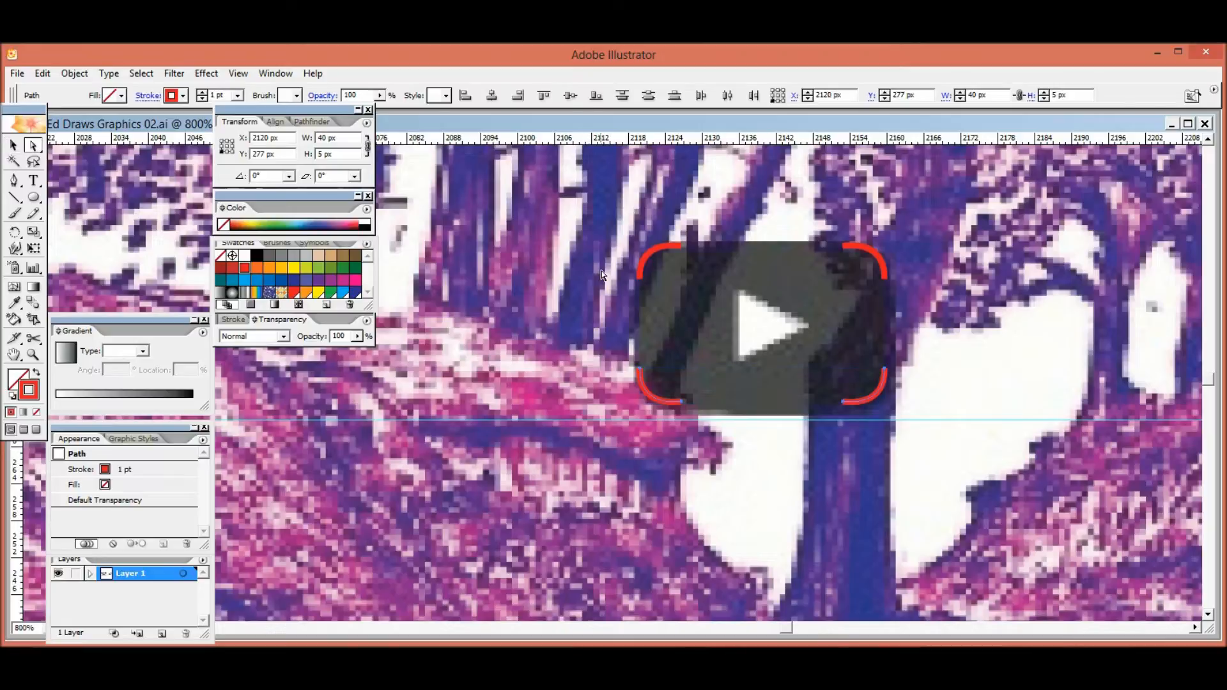
key("ctrl+y")
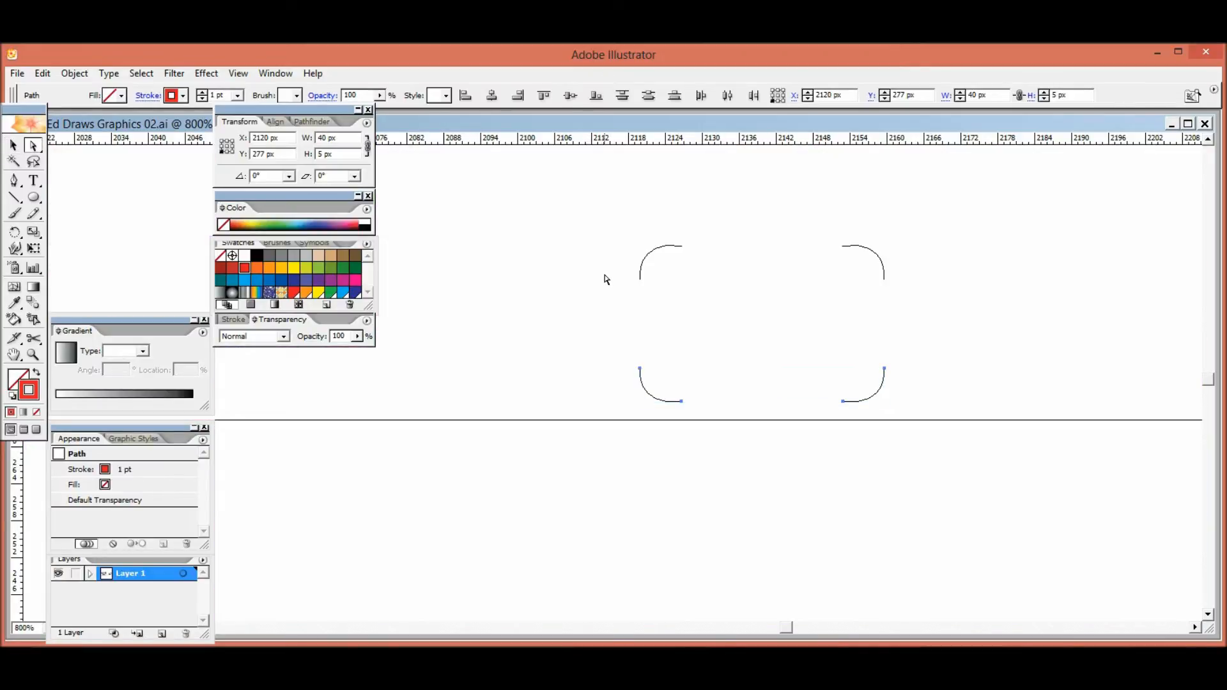
left_click_drag(614, 282, 674, 395)
key("ctrl+j")
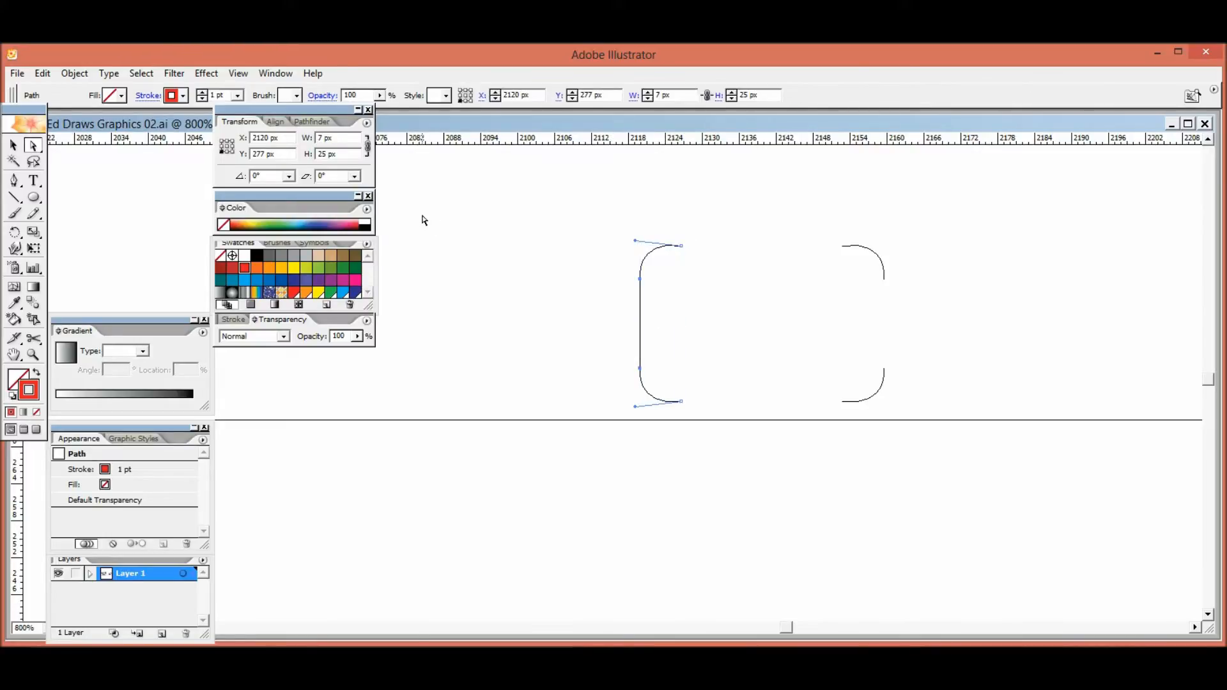
left_click(596, 400)
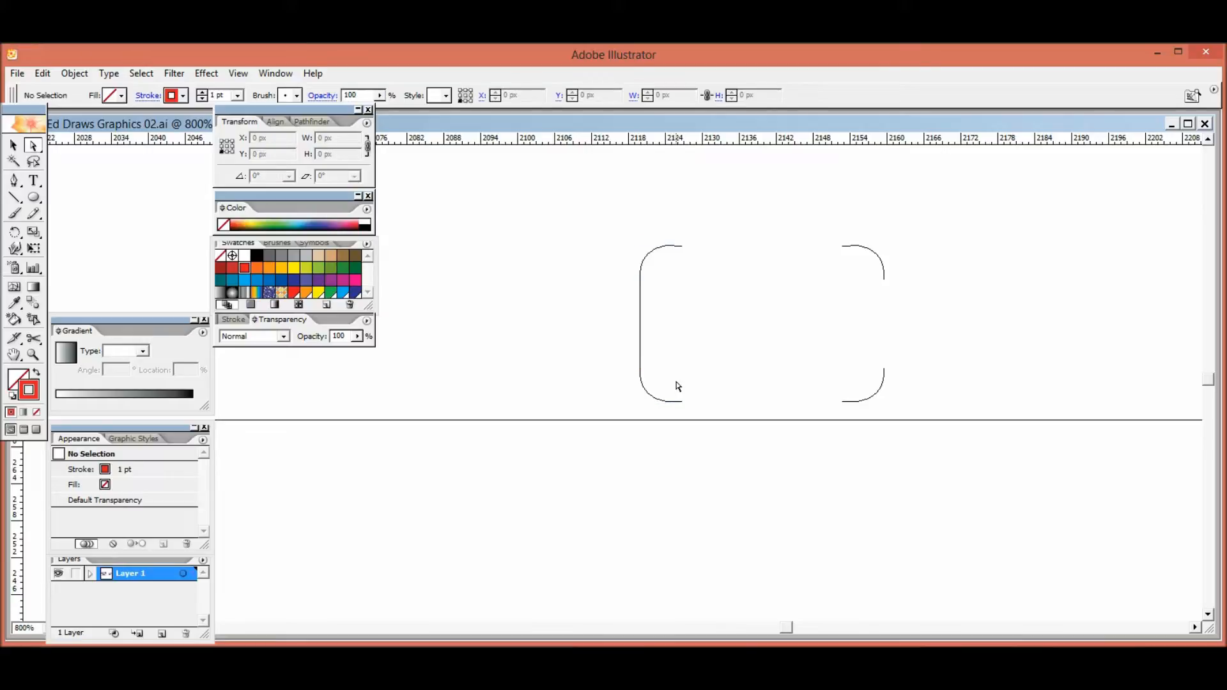
left_click_drag(672, 393, 853, 417)
key("ctrl+j")
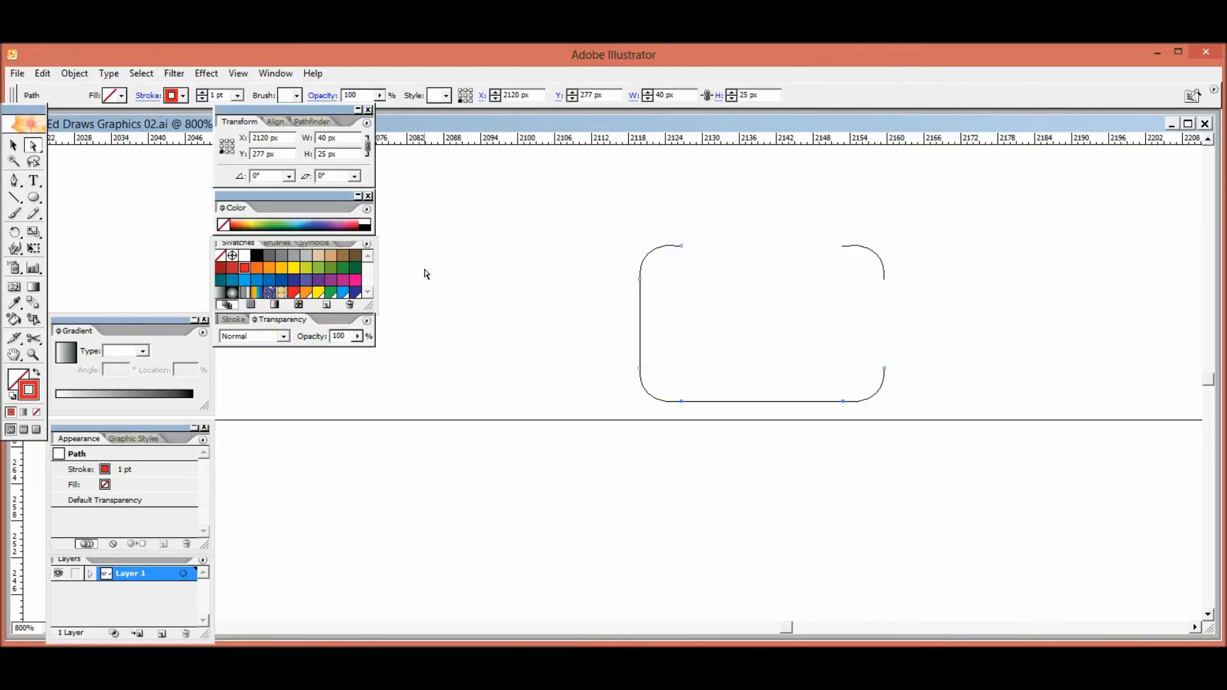
left_click_drag(668, 227, 911, 382)
key("ctrl+j")
key("ctrl+j")
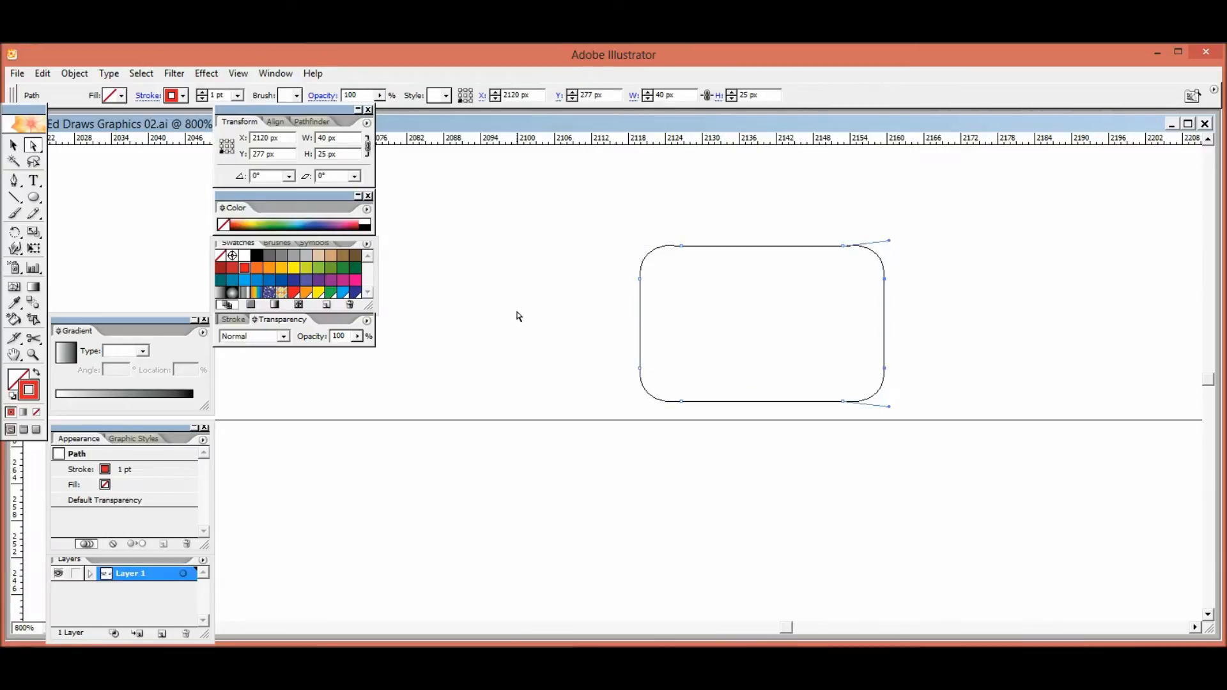
left_click(507, 311)
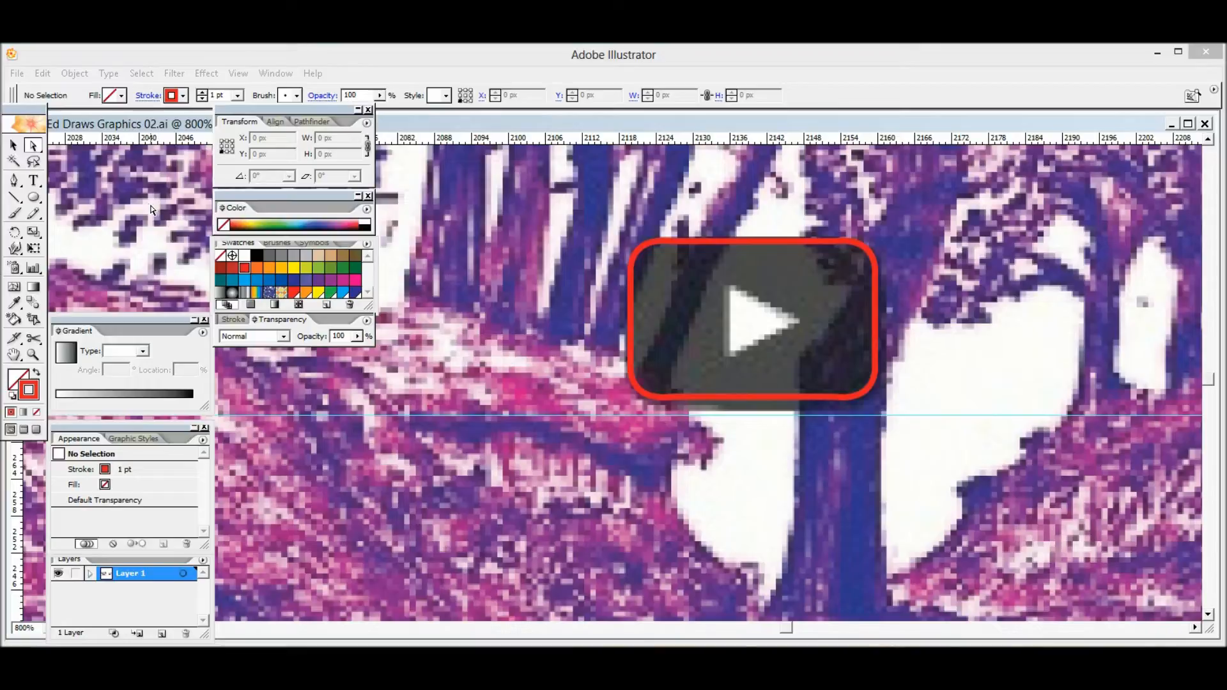
- Try creating the play triangle as a three-point star with radii of 25 px and 50 px
left_click(35, 198)
left_click_drag(35, 198, 125, 206)
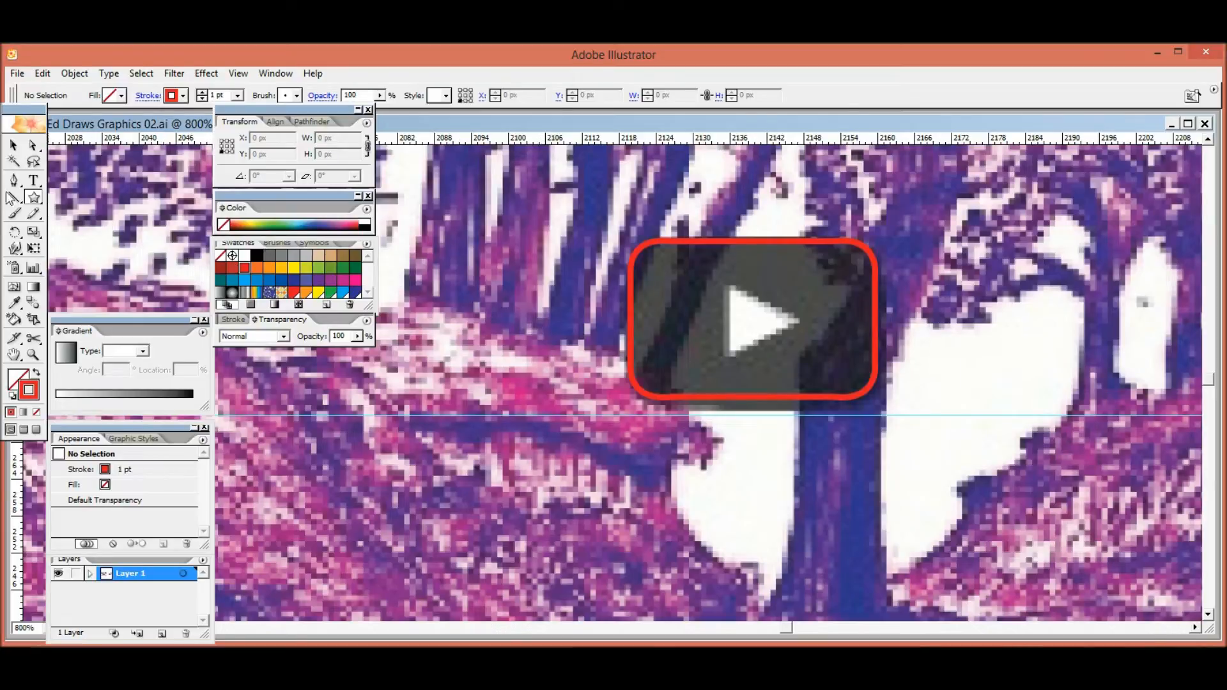
left_click_drag(35, 198, 129, 205)
left_click(523, 323)
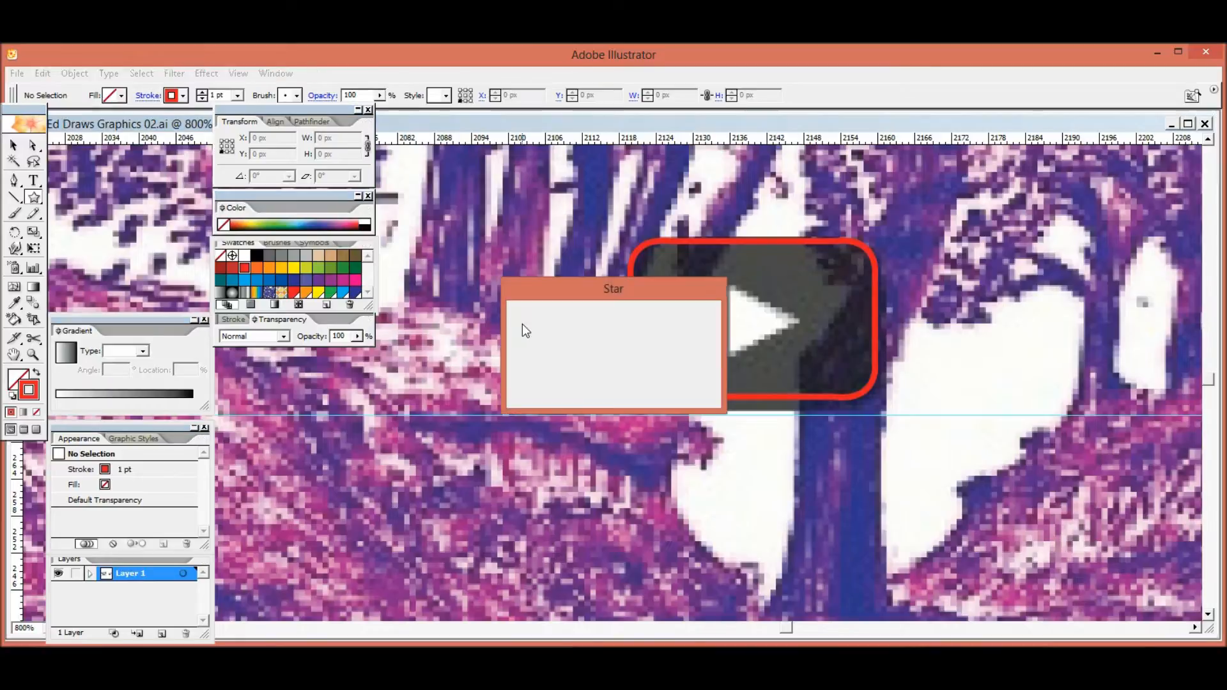
left_click(577, 383)
left_click(576, 383)
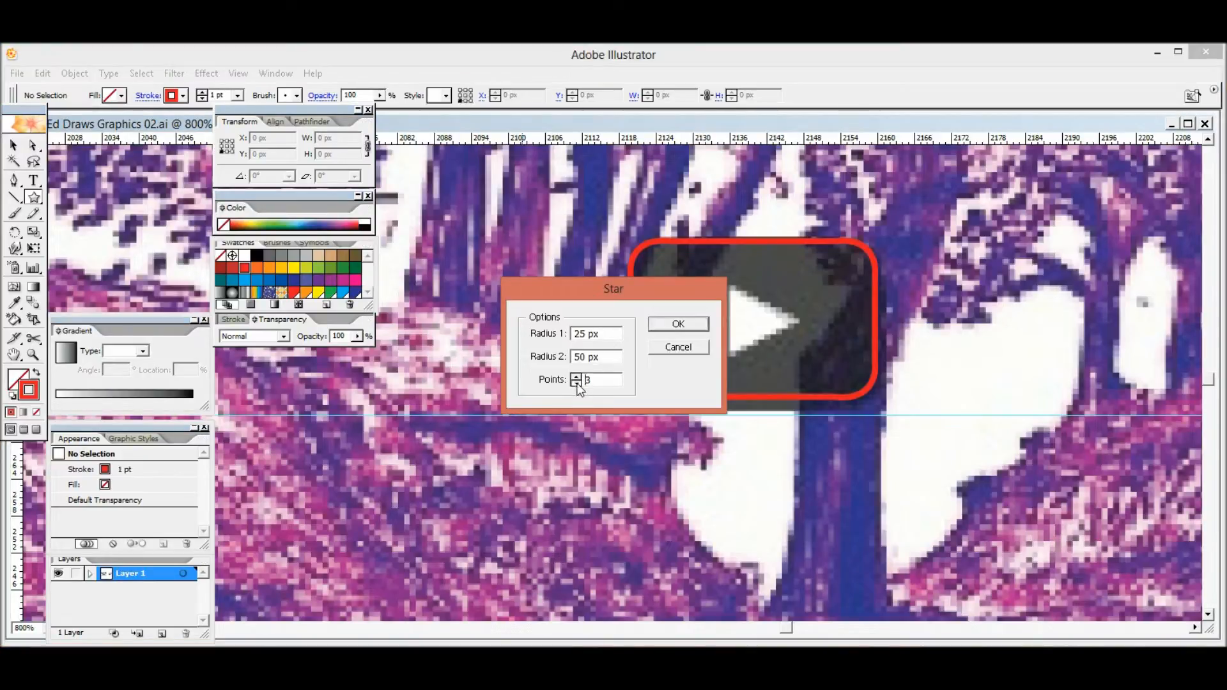
left_click(680, 324)
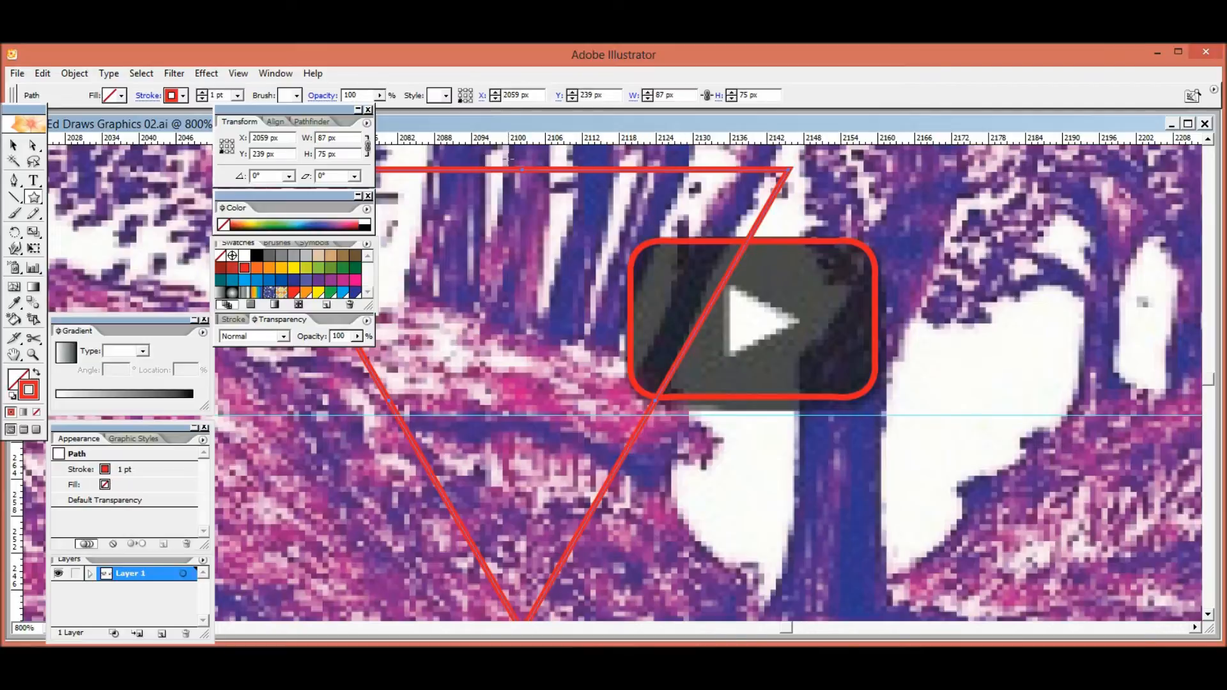
key("Delete")
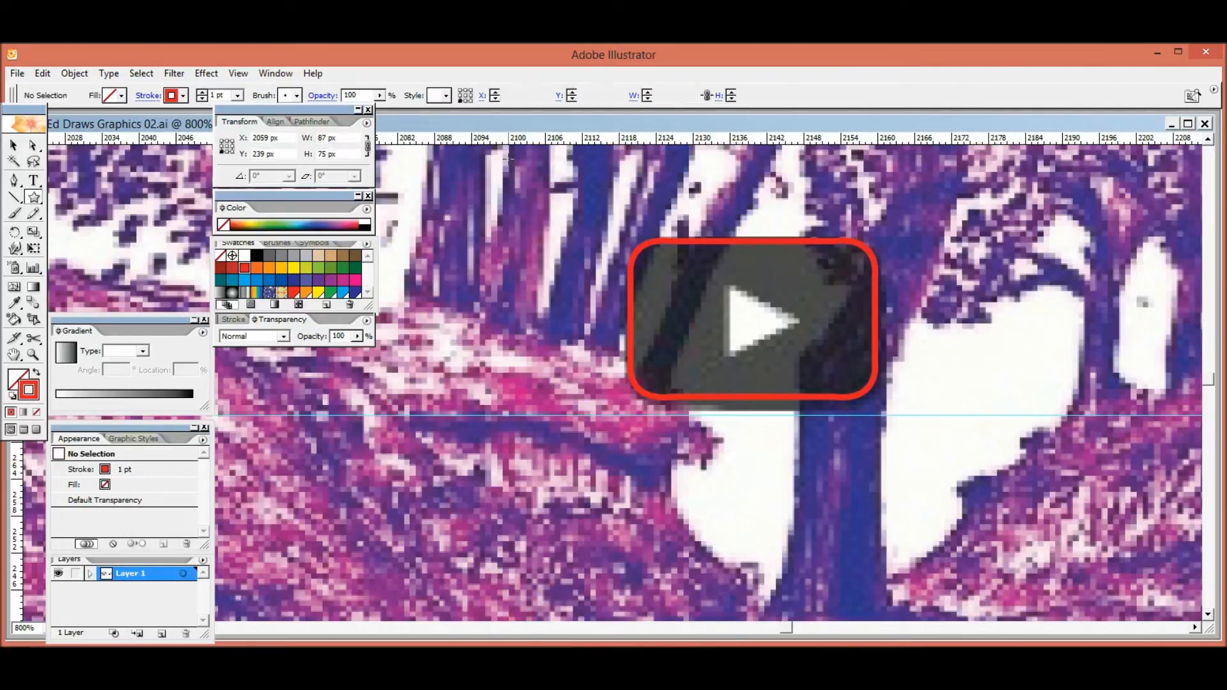
- Trace the white play arrow with the Pen tool as a closed triangle starting at X 2136, Y 295 px
left_click(15, 185)
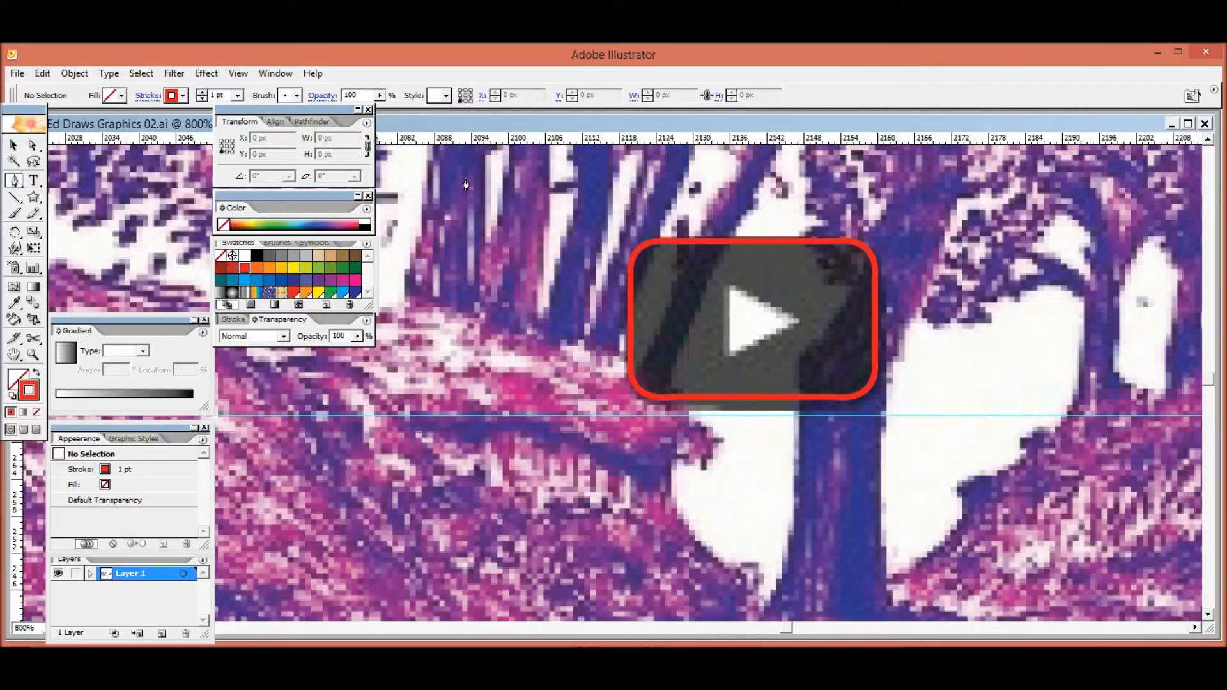
left_click(729, 286)
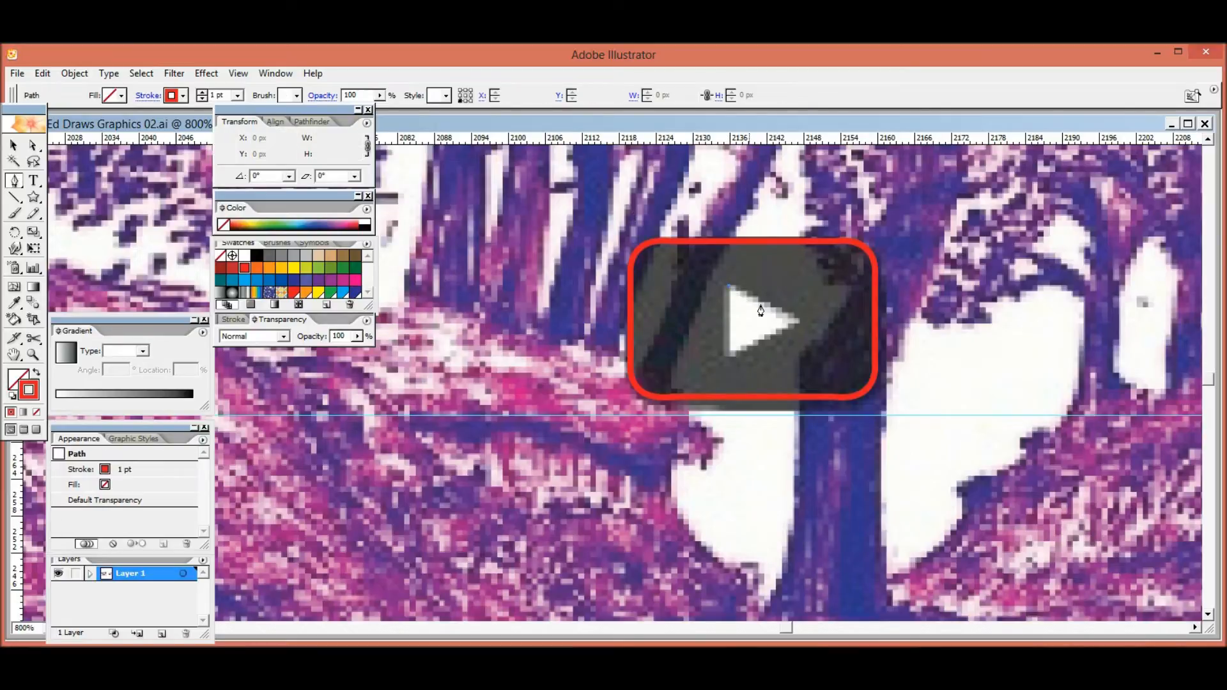
left_click(798, 321)
left_click(732, 354)
left_click(727, 288)
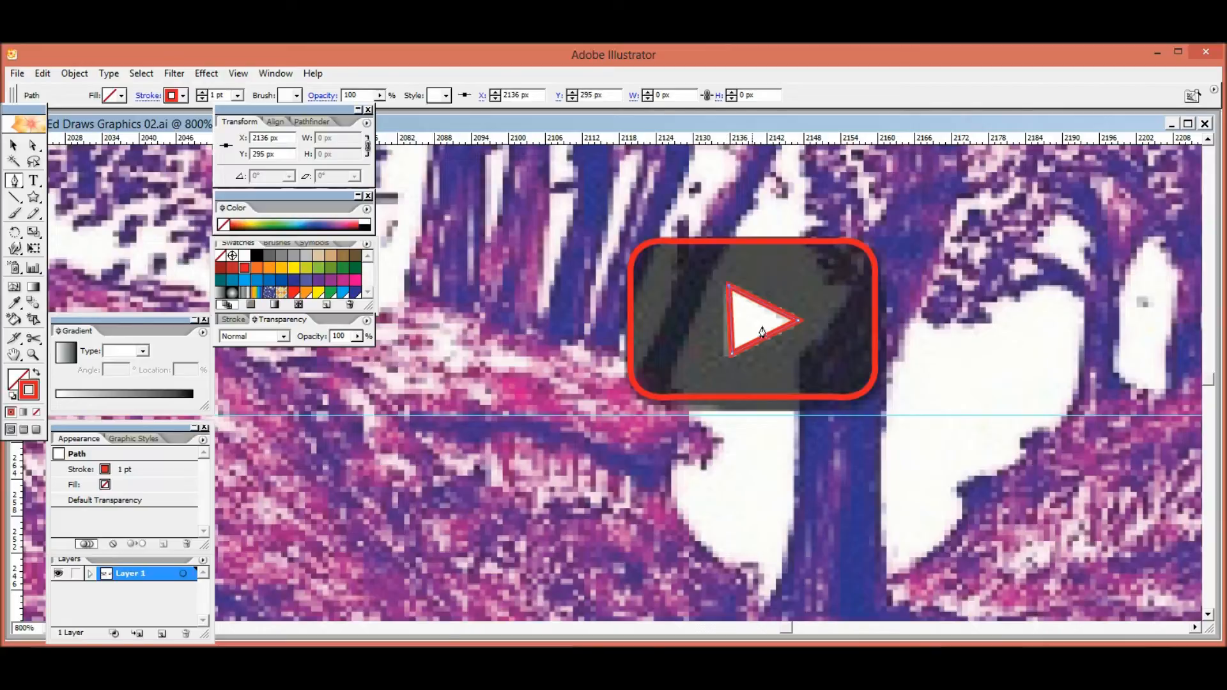
- Move the triangle's lower-left anchor point to X 2136, Y 284 px so that its left edge is vertical
left_click(735, 359, "ctrl")
left_click(735, 359)
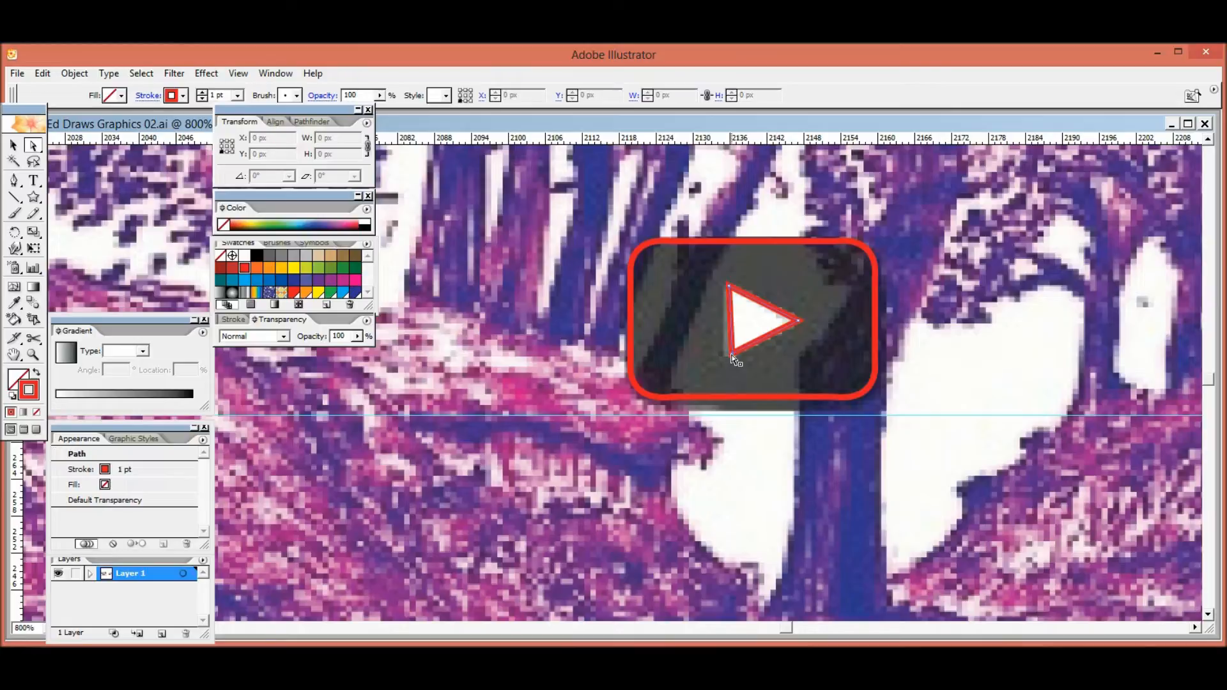
left_click_drag(735, 352, 729, 363)
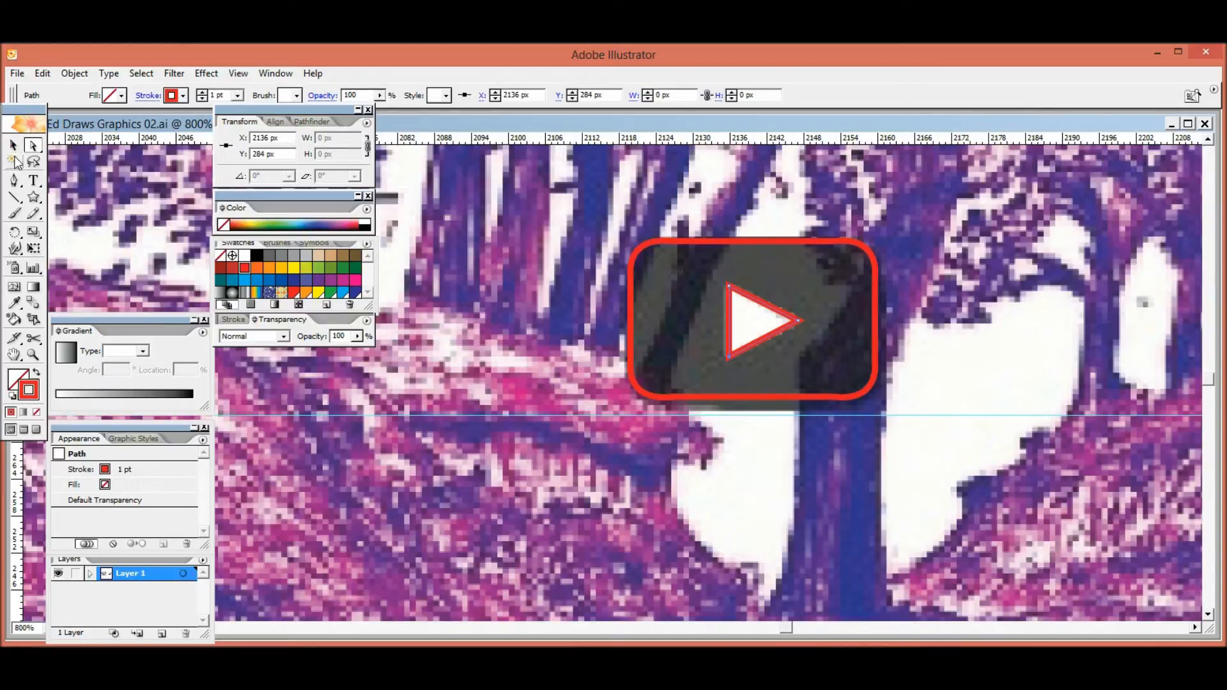
- Adjust the play triangle's outline to sit at X 2135, Y 284 px with a size of 12 by 12 px
left_click(13, 145)
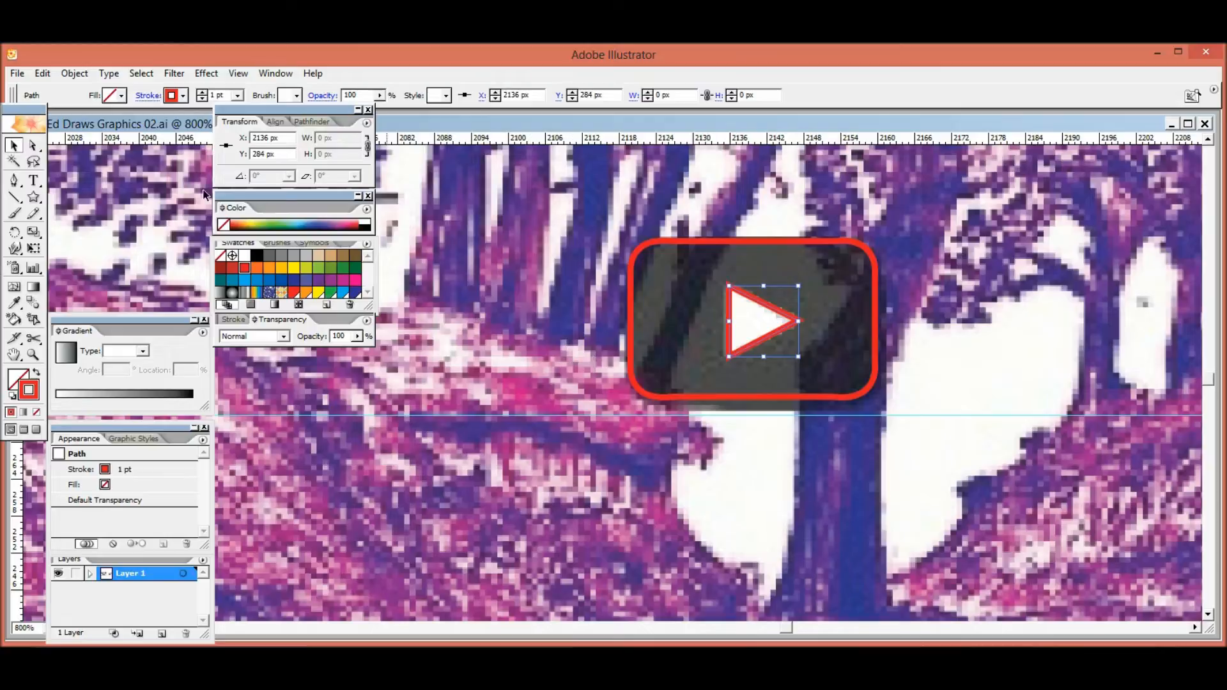
left_click(753, 330)
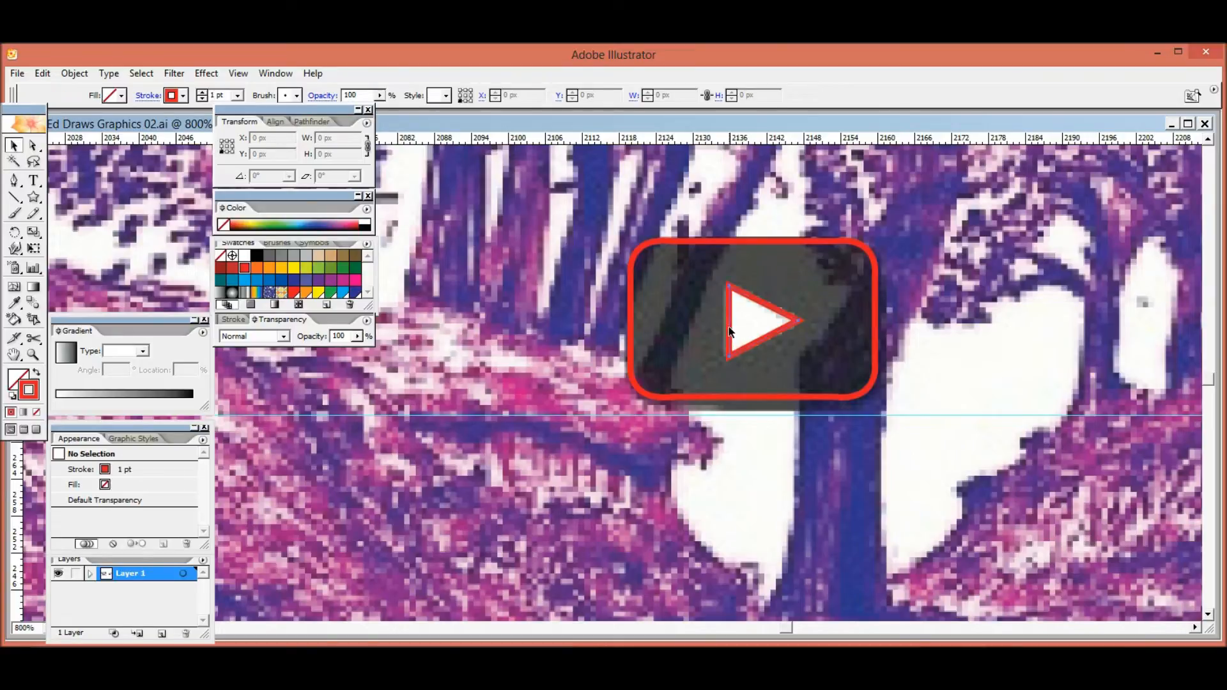
left_click(731, 331)
key("Right")
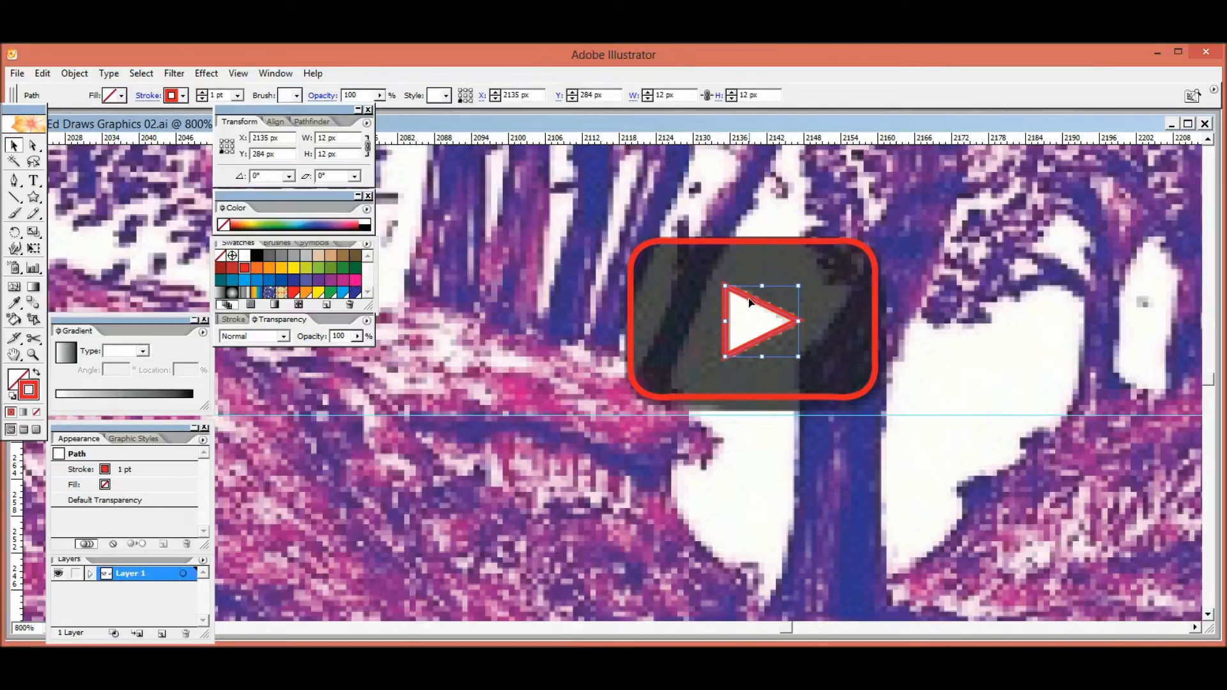
- Remove the stroke from the play button's rounded rectangle, fill it black and set its opacity to 51%
key("ctrl+minus")
key("ctrl+minus")
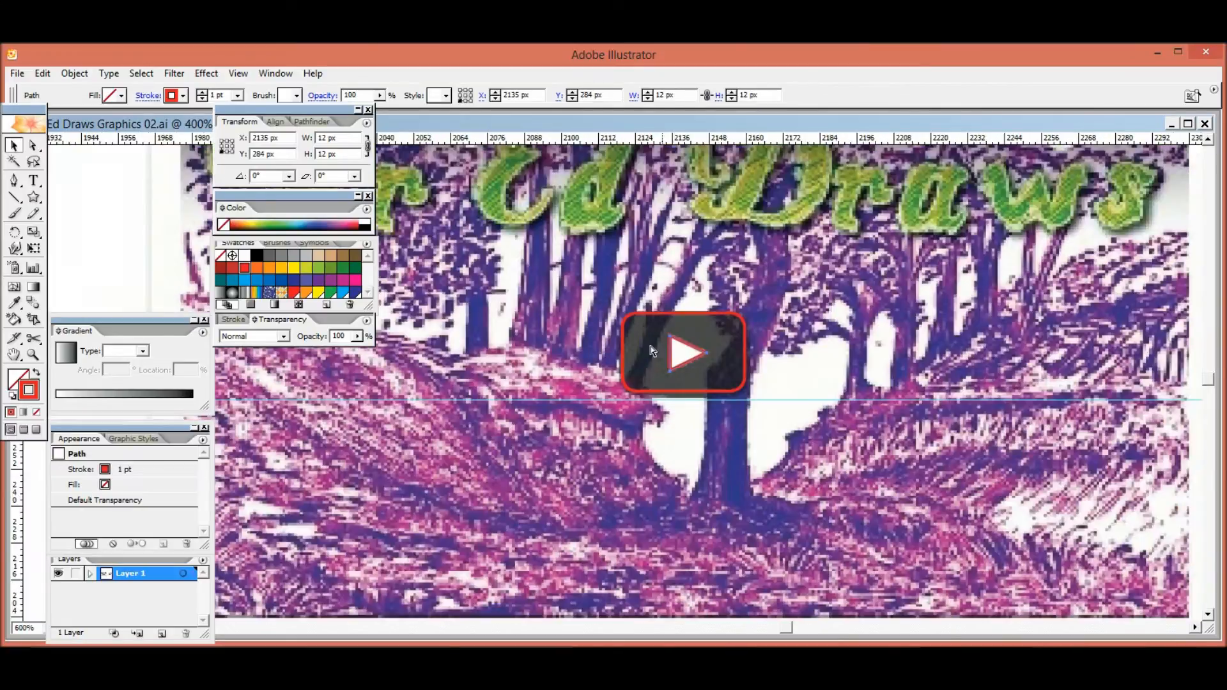
key("ctrl+minus")
left_click(396, 385)
left_click_drag(397, 386, 616, 373)
left_click(841, 332)
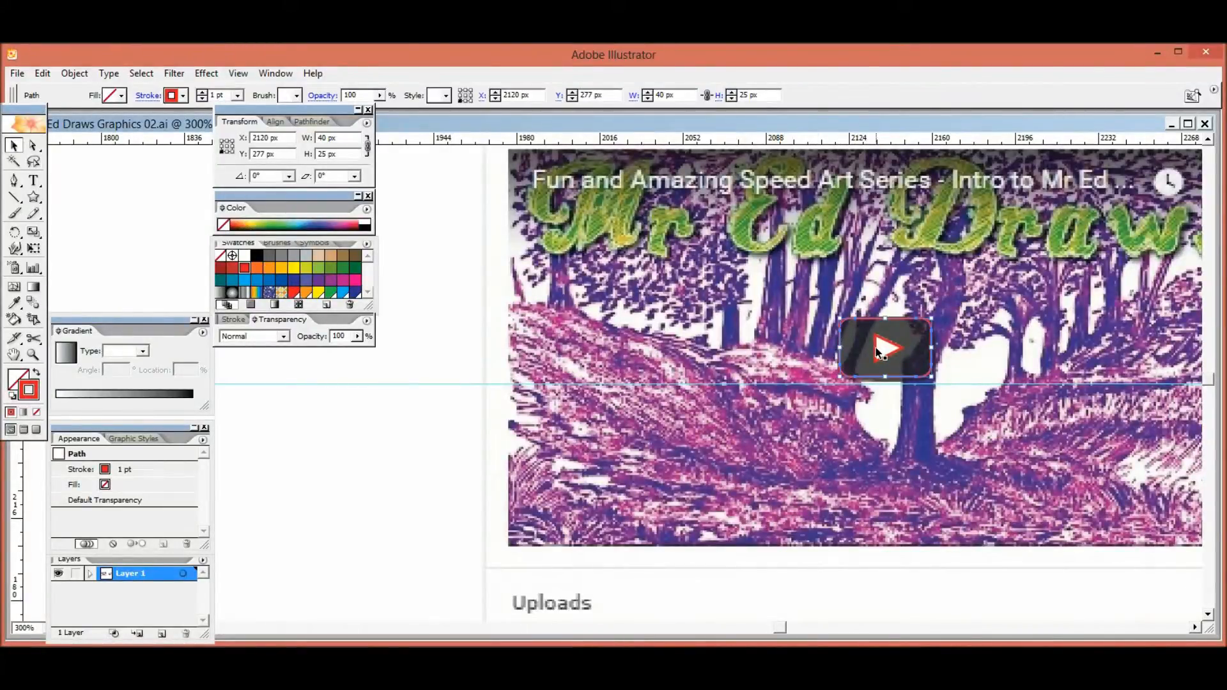
left_click(37, 413)
left_click(12, 382)
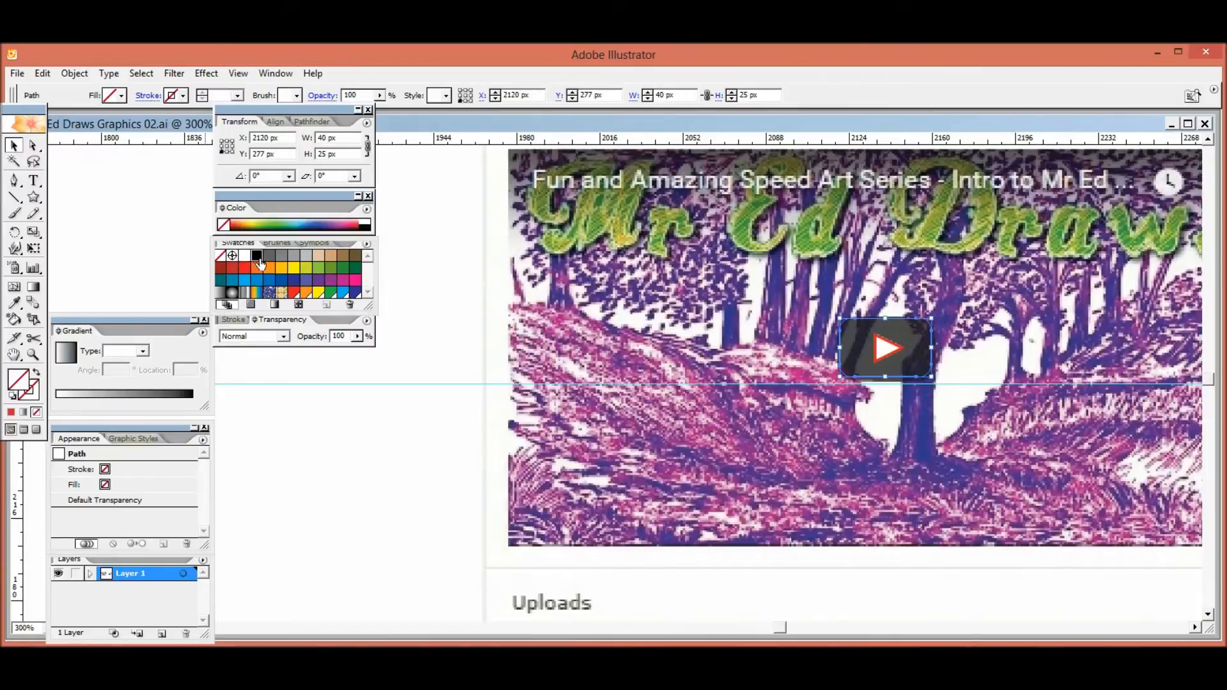
left_click(258, 257)
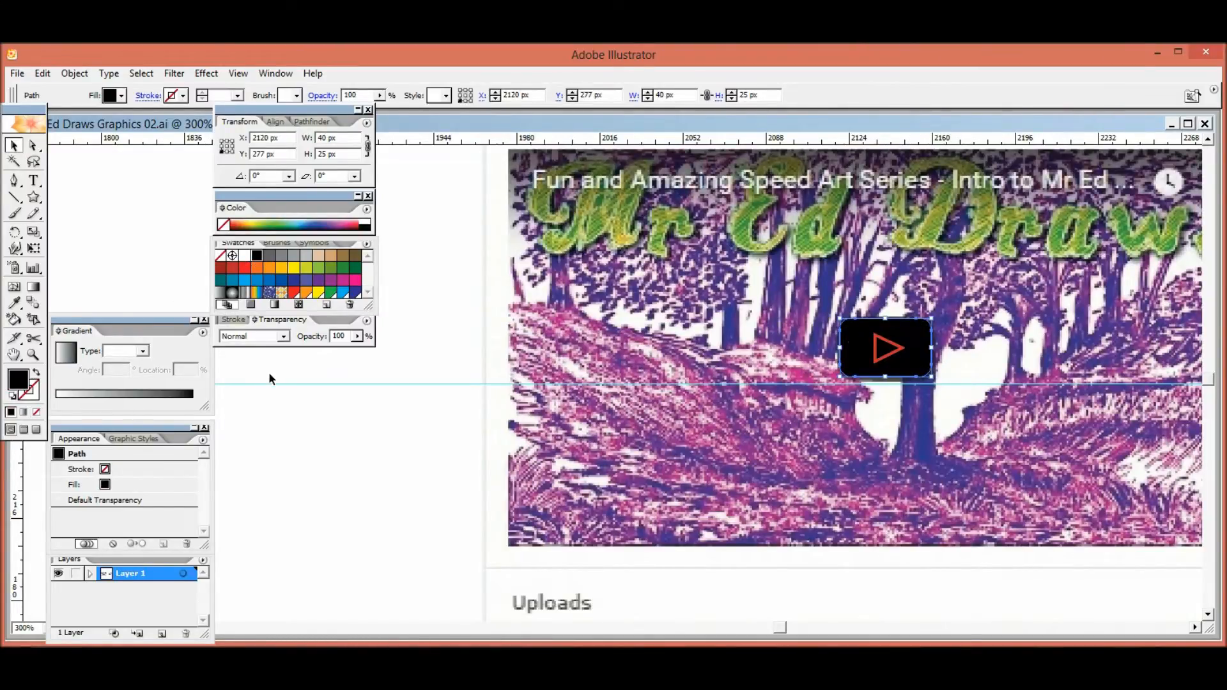
left_click(358, 336)
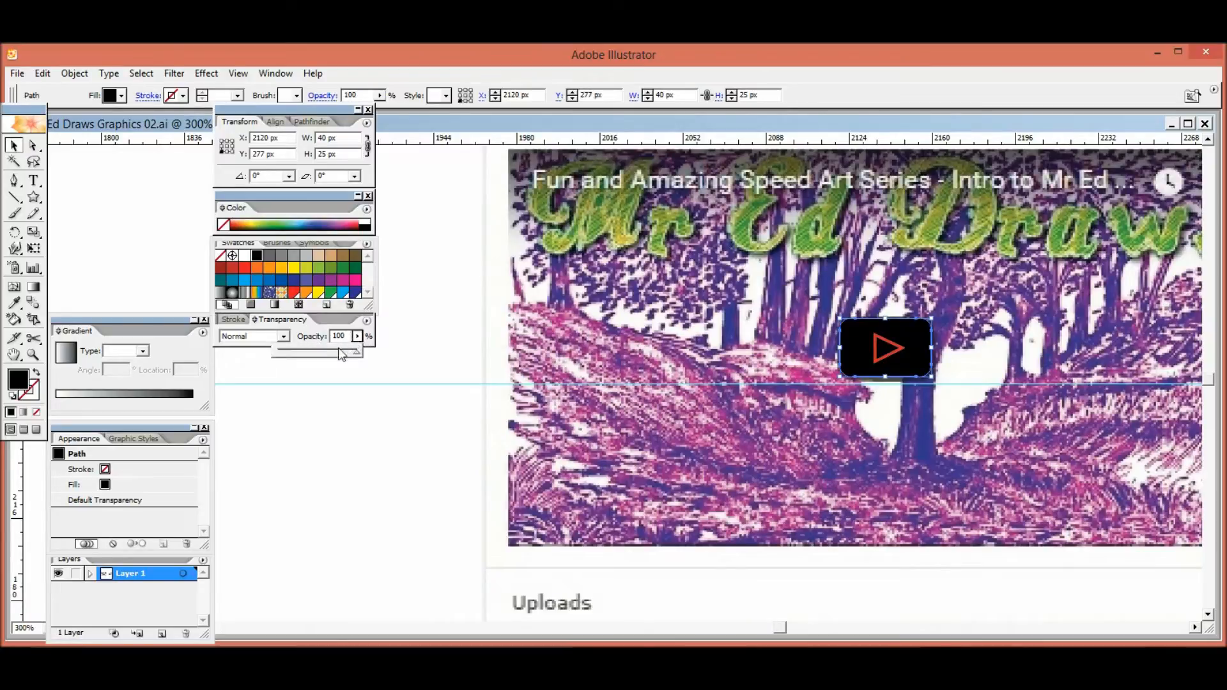
left_click_drag(315, 349, 318, 349)
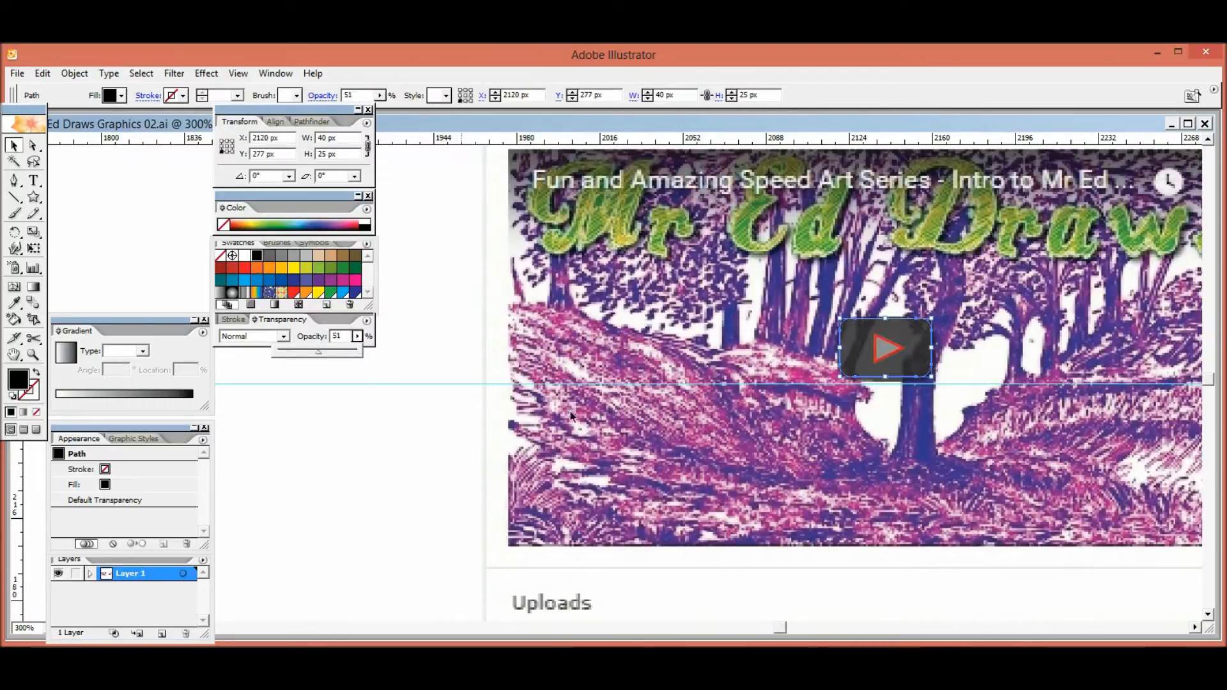
- Fill the play triangle white, set its opacity to 77% and remove its red stroke
left_click(885, 349)
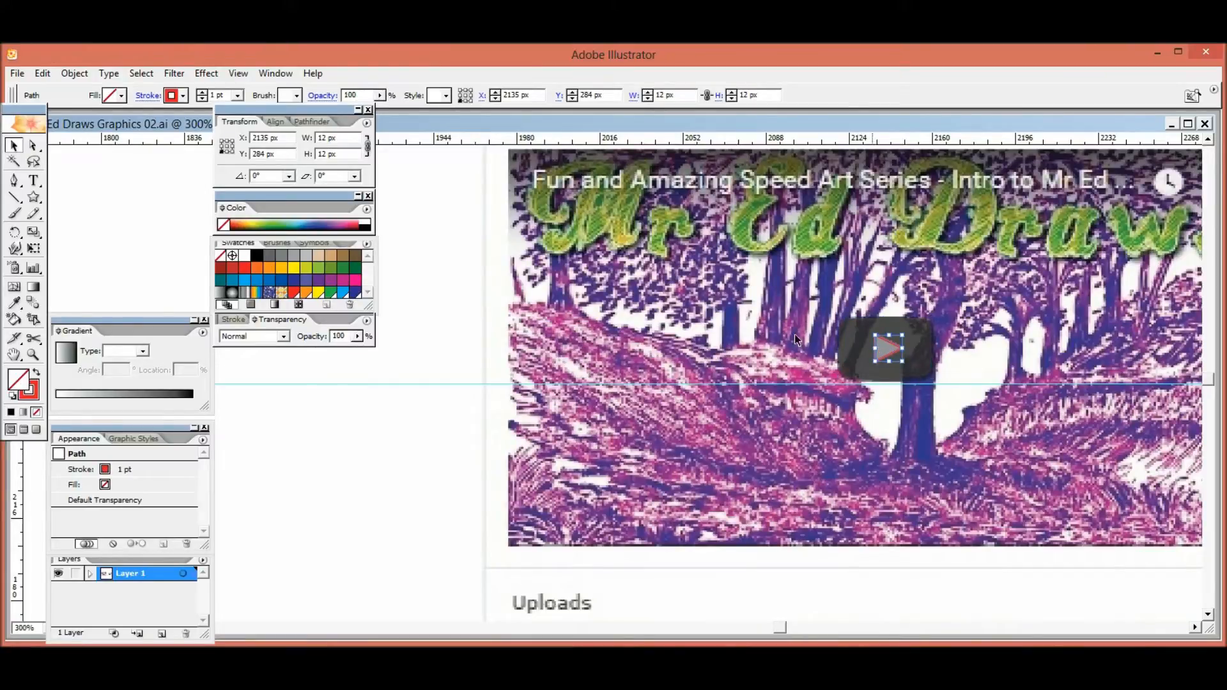
left_click(245, 256)
left_click(357, 336)
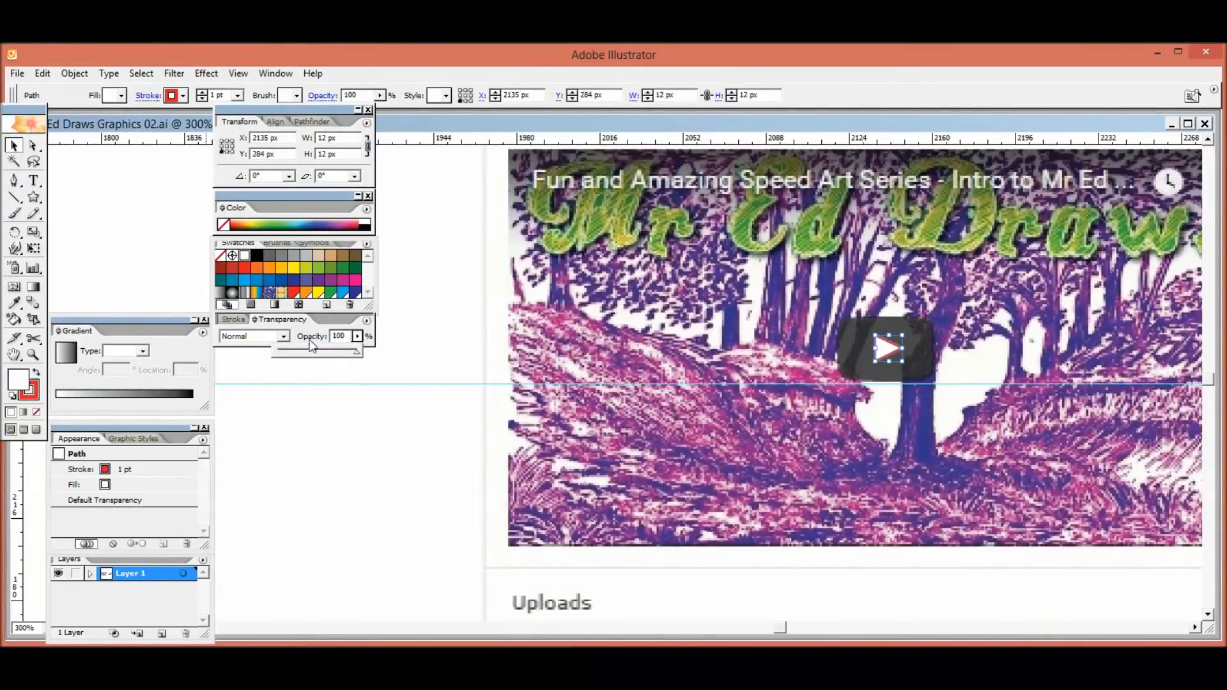
left_click_drag(343, 358, 338, 356)
left_click(30, 393)
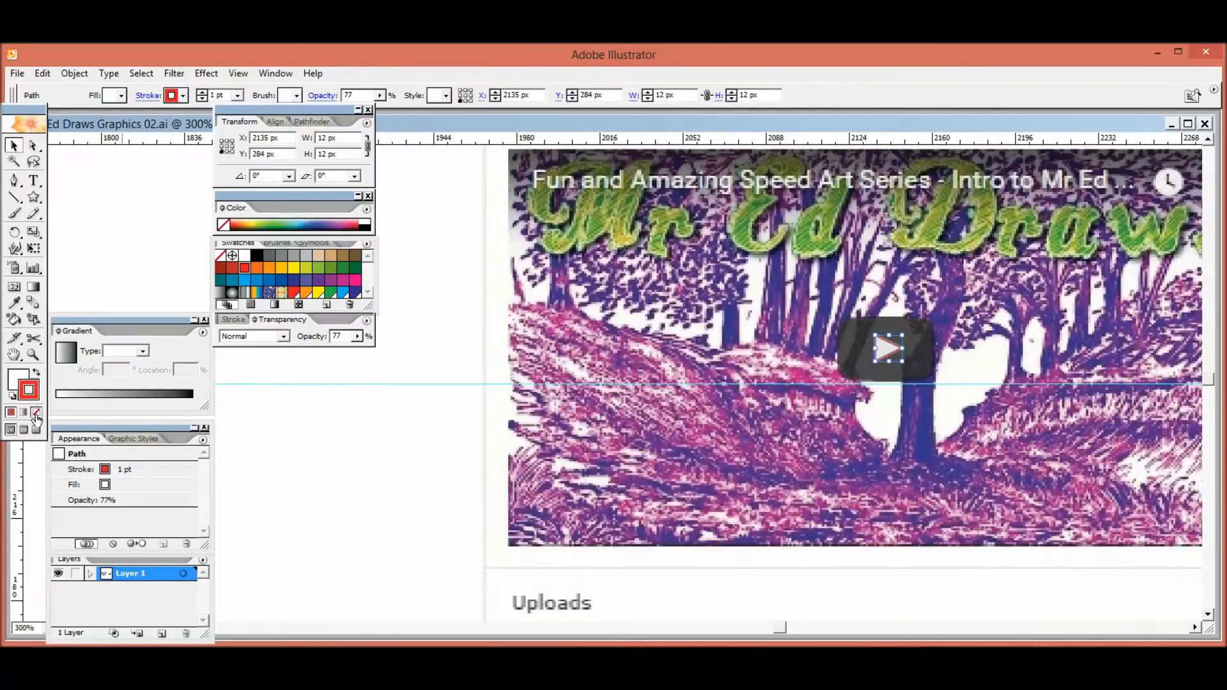
left_click(37, 412)
left_click(813, 317)
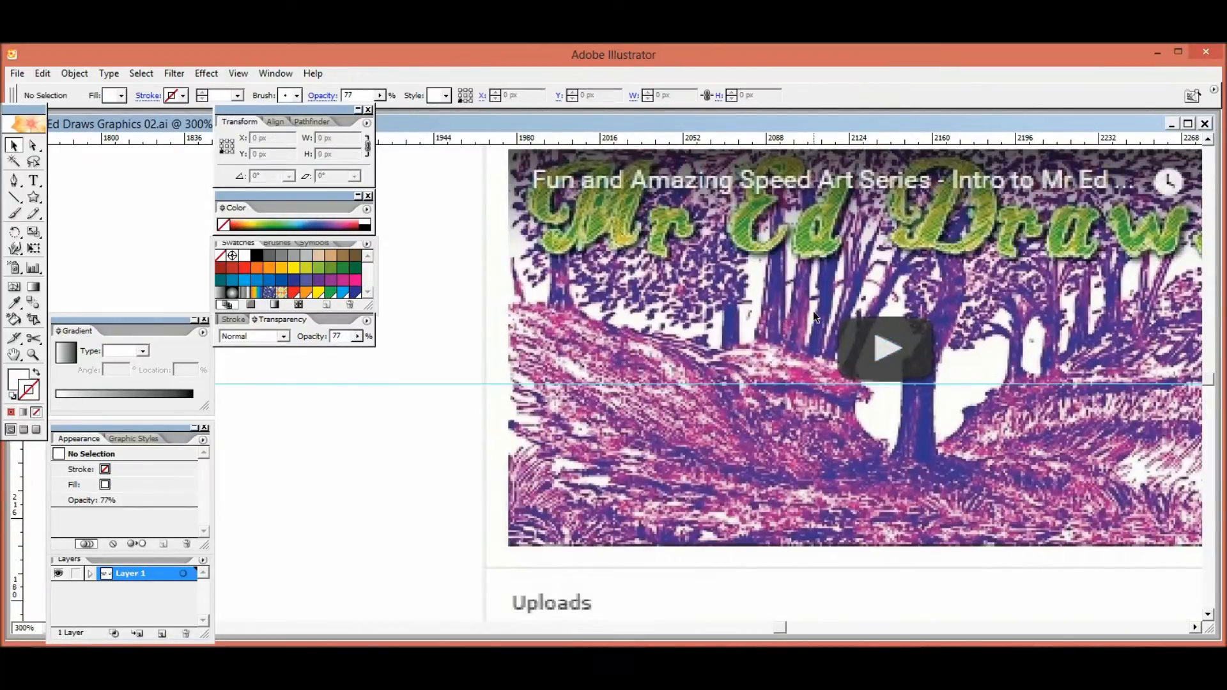
- Group the rounded rectangle with the triangle and try moving the group aside to X 2083, Y 257 px
key("ctrl+plus")
key("ctrl+plus")
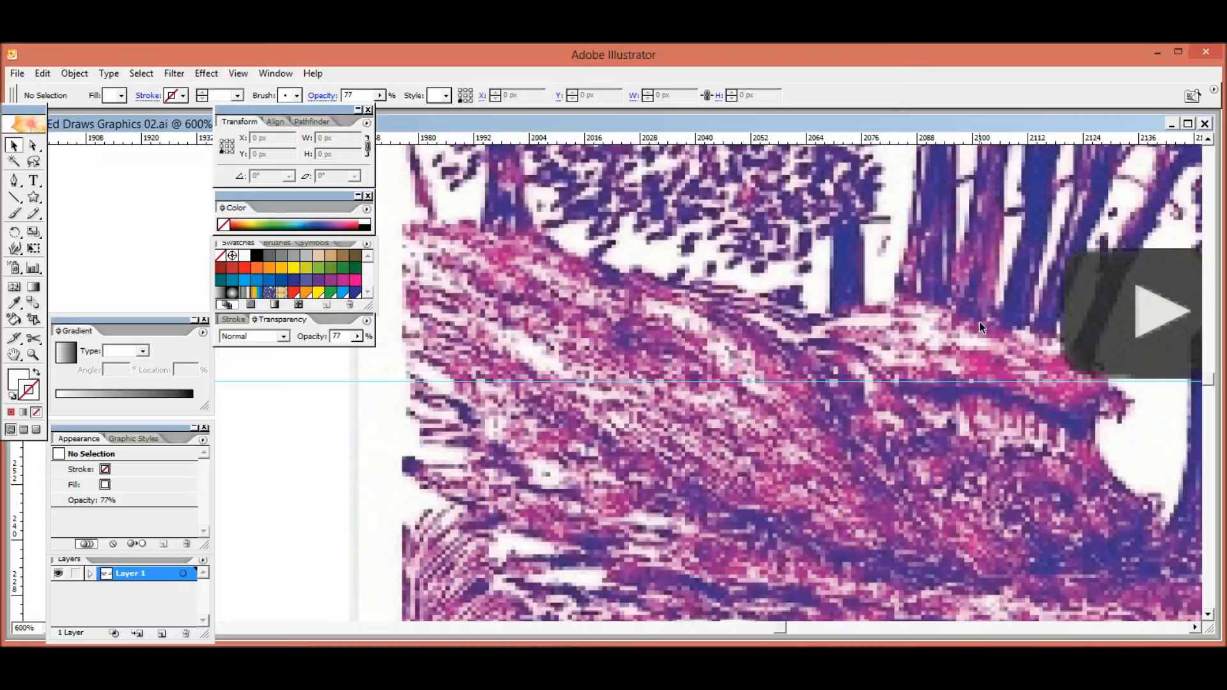
scroll(979, 321, "right", 5)
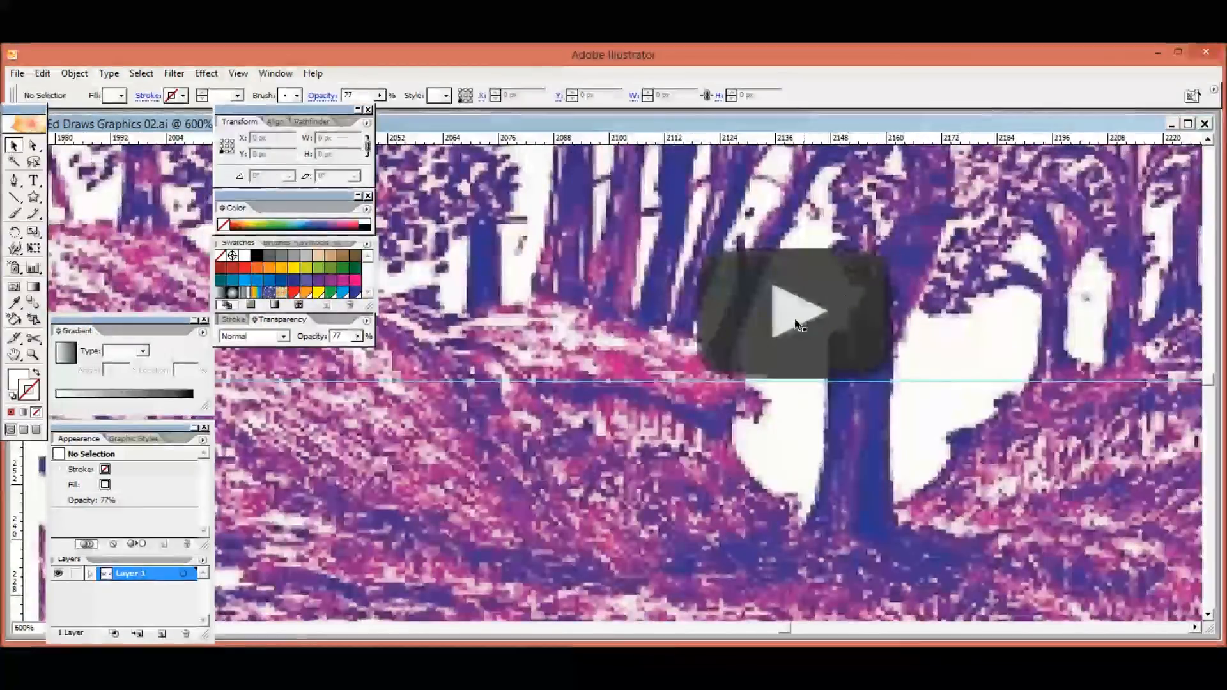
left_click(708, 285)
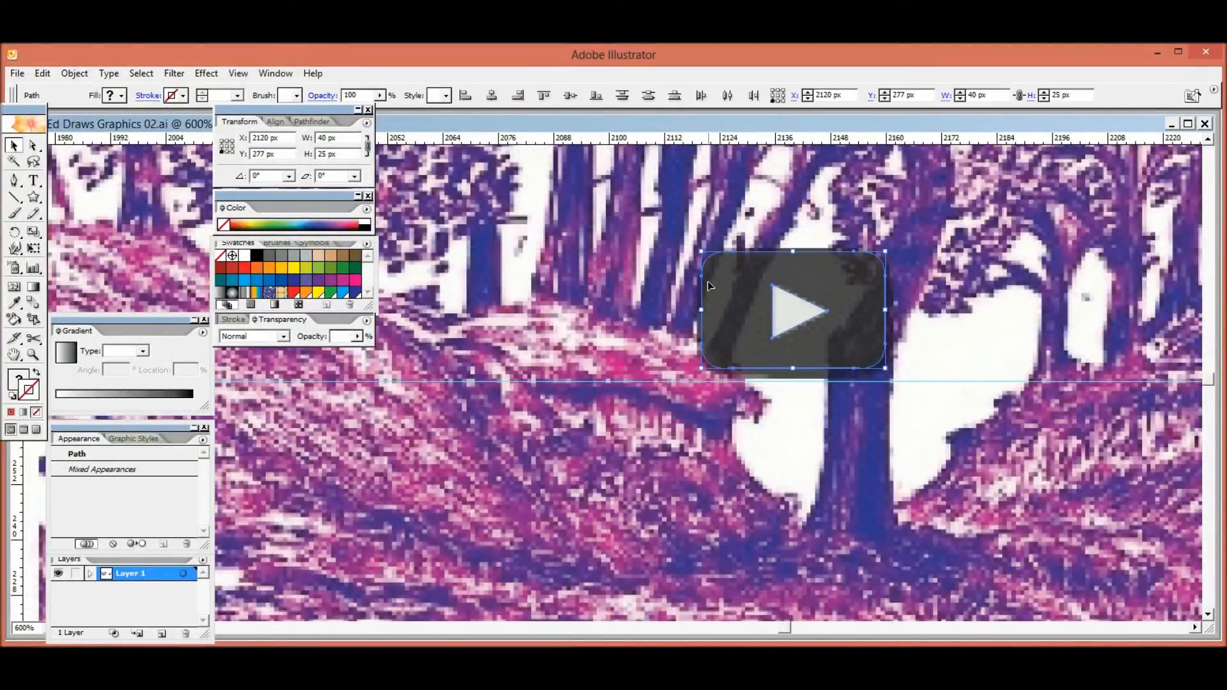
key("ctrl+g")
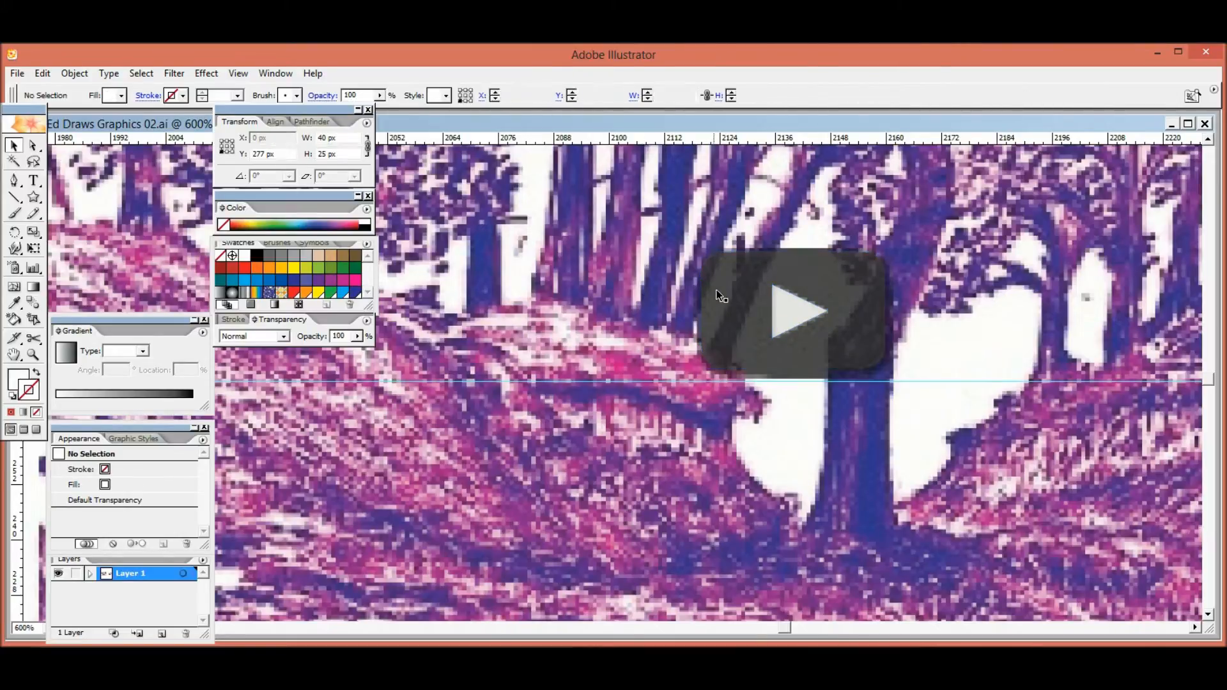
left_click_drag(723, 290, 555, 390)
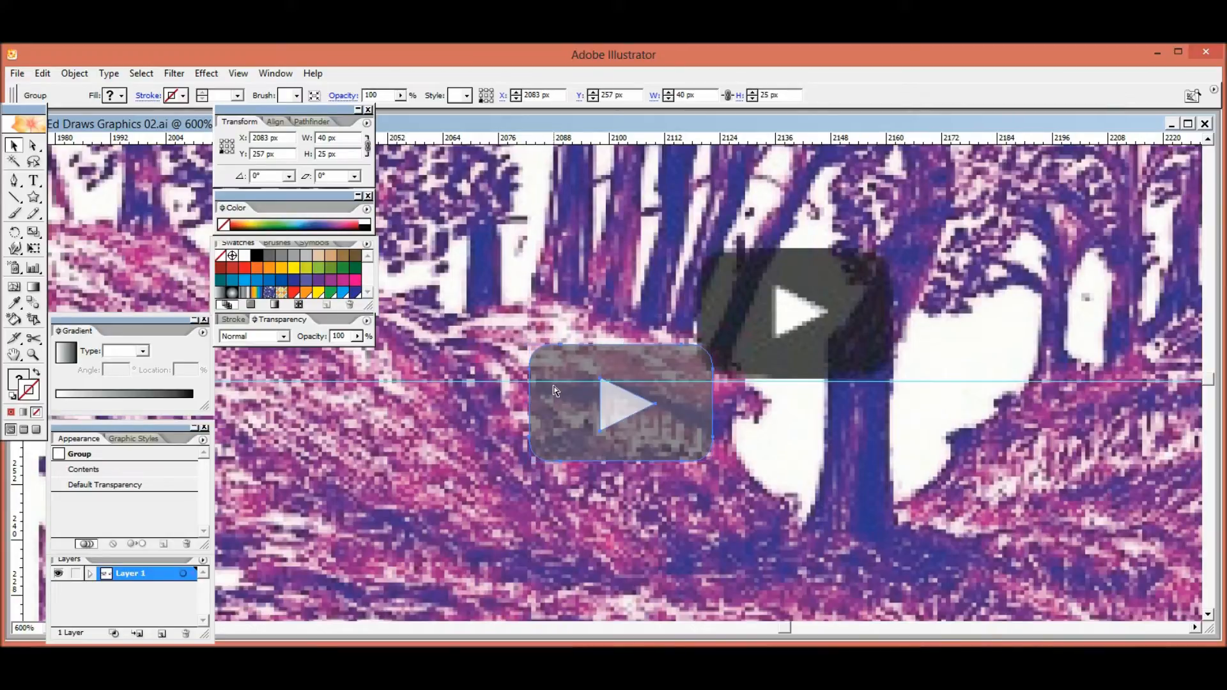
key("ctrl+z")
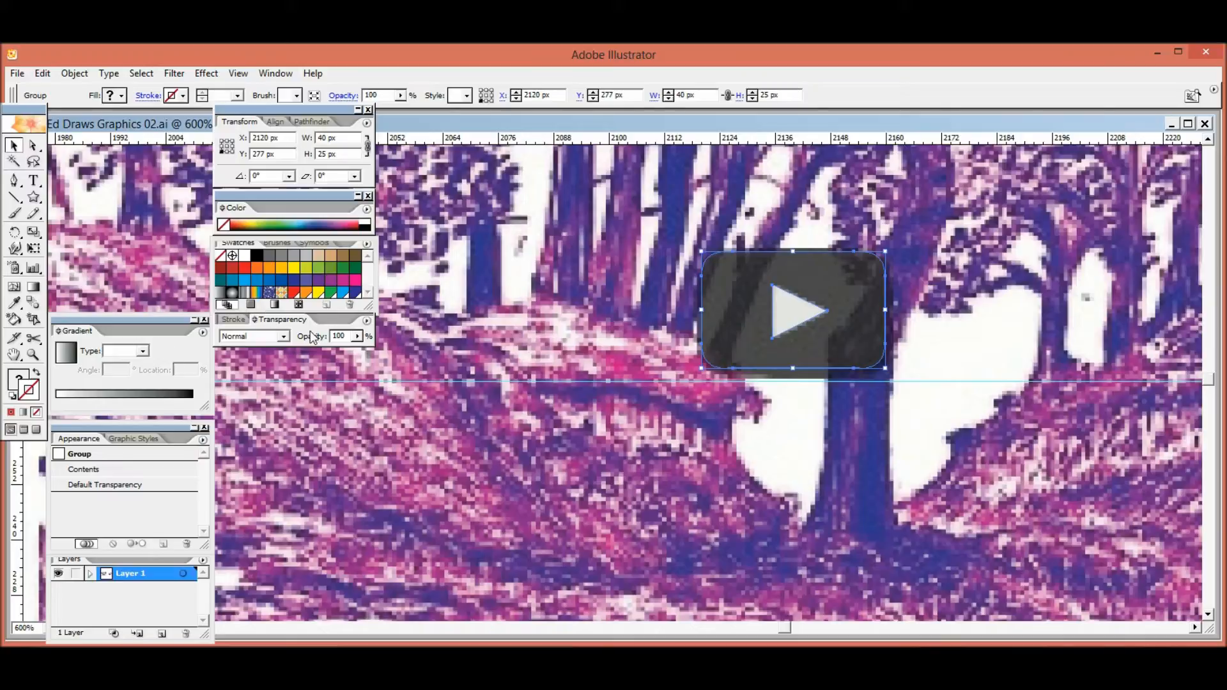
- Ungroup the play button's rounded rectangle and triangle
left_click(357, 336)
left_click(710, 319)
left_click(76, 75)
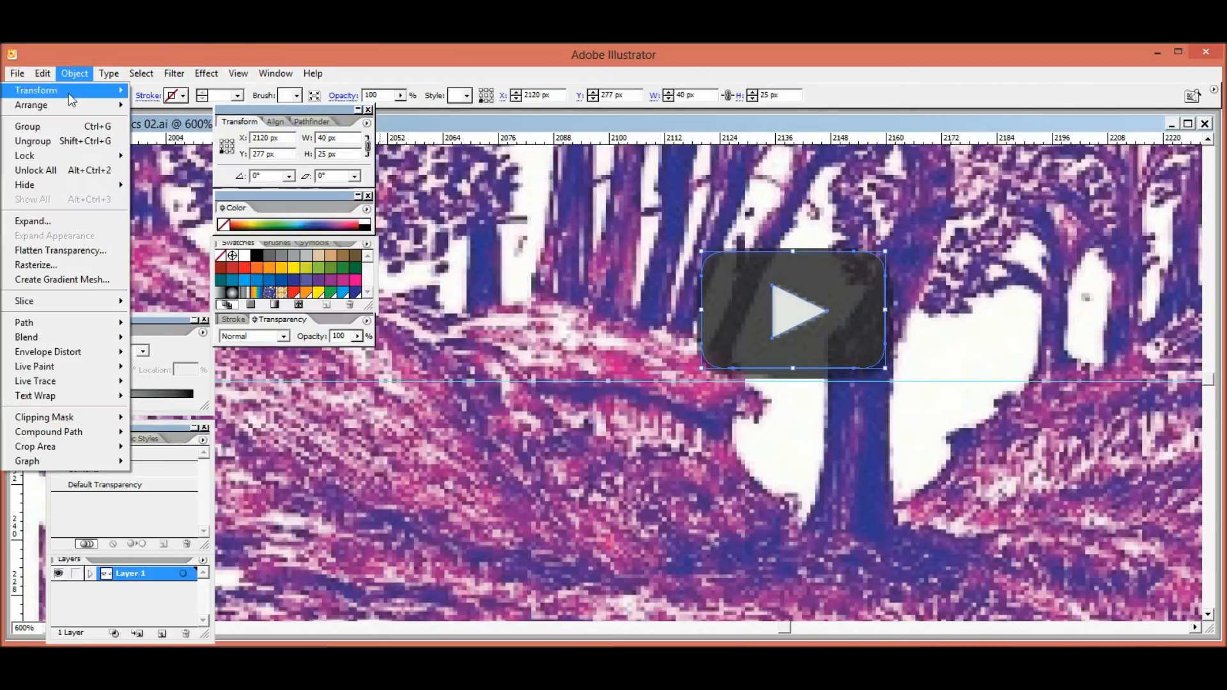
left_click(83, 142)
left_click(694, 353)
- Stretch the rounded rectangle at its lower and upper edges to a height of 27 px with Y at 276 px
left_click(746, 333)
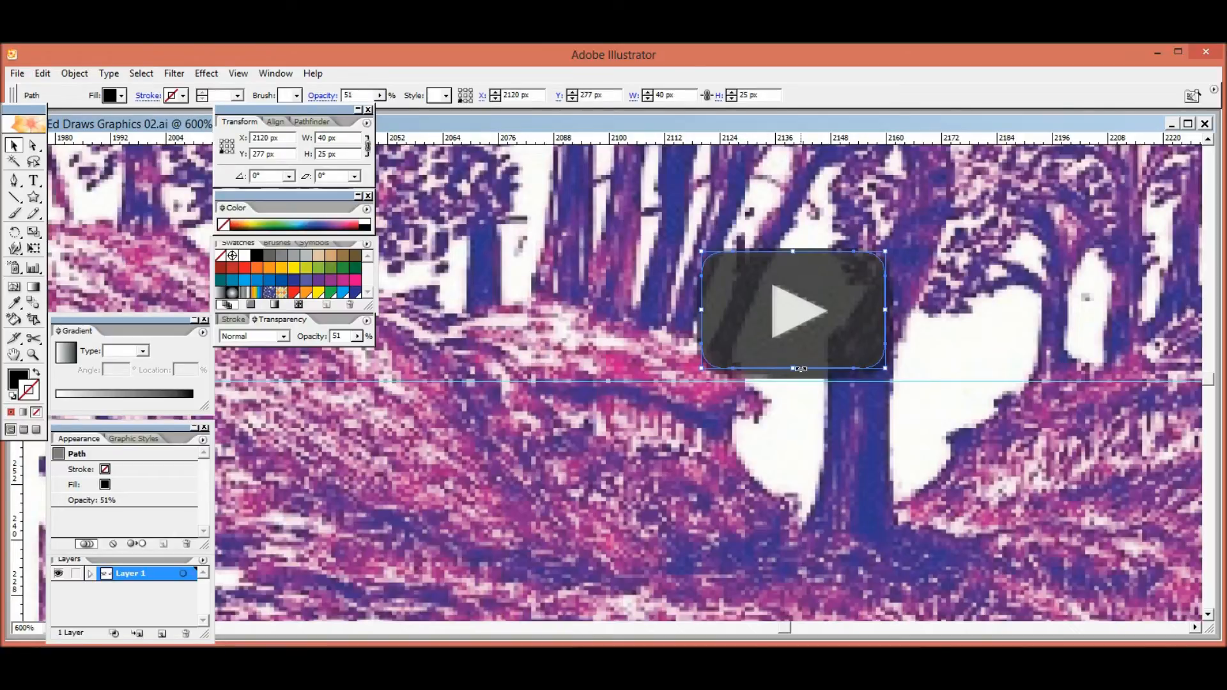
left_click_drag(793, 369, 792, 373)
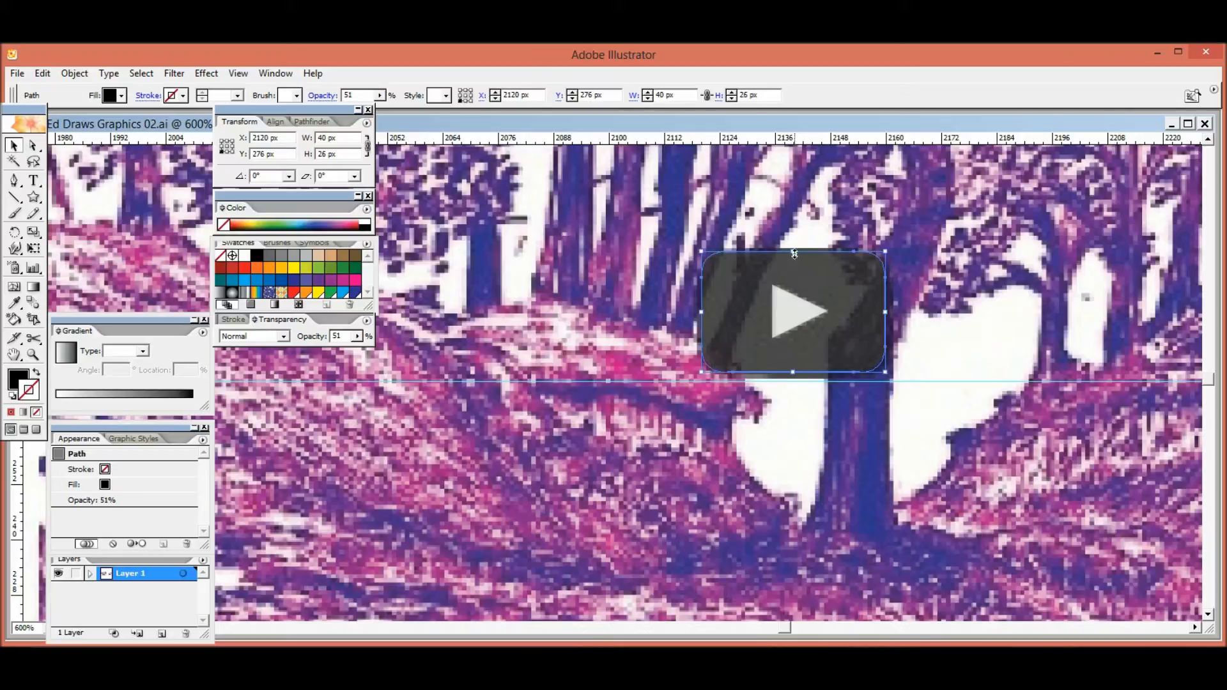
left_click_drag(792, 252, 788, 248)
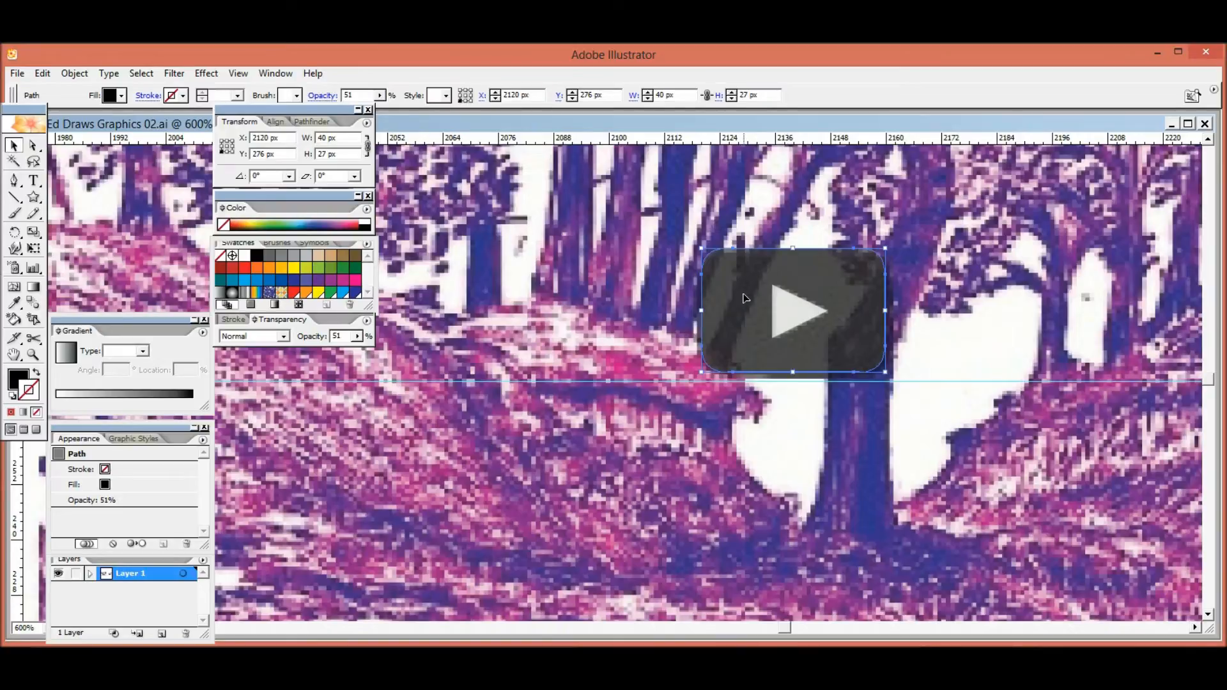
- Try an opacity of 73% on the rounded rectangle
left_click(359, 336)
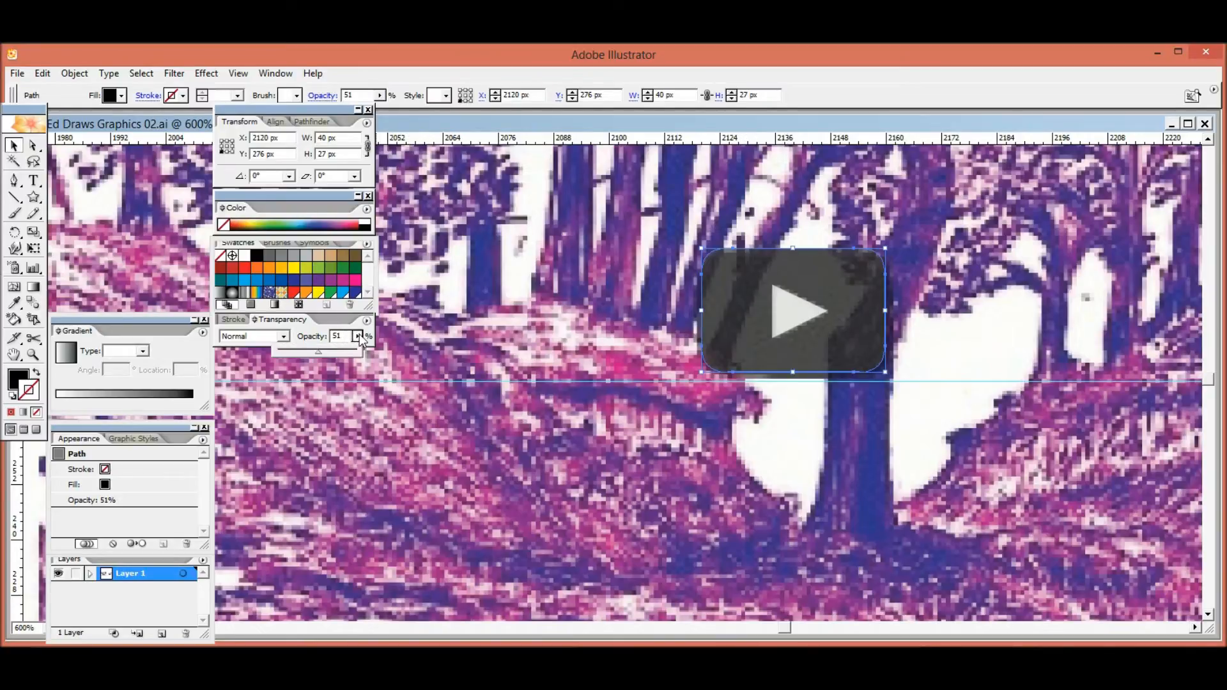
left_click(337, 352)
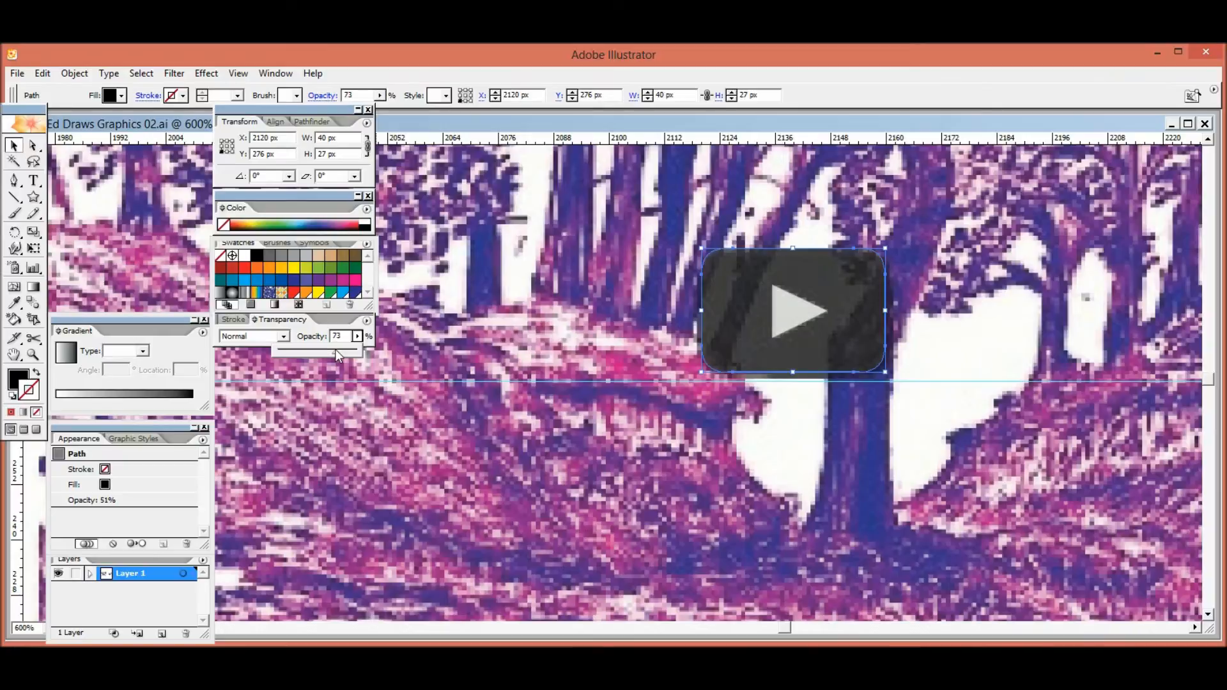
left_click(666, 362)
left_click(720, 344)
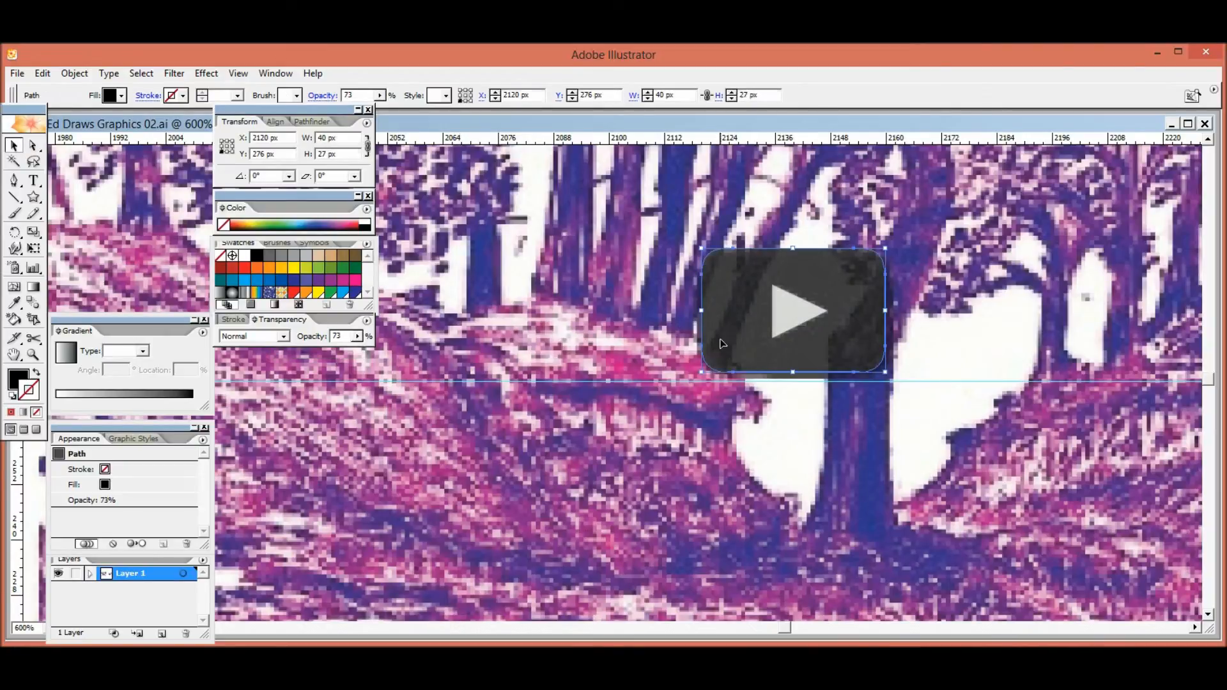
- Offset the rounded rectangle from the original button to X 2110, Y 286 px and set its opacity to 86%
key("shift+alt+Up")
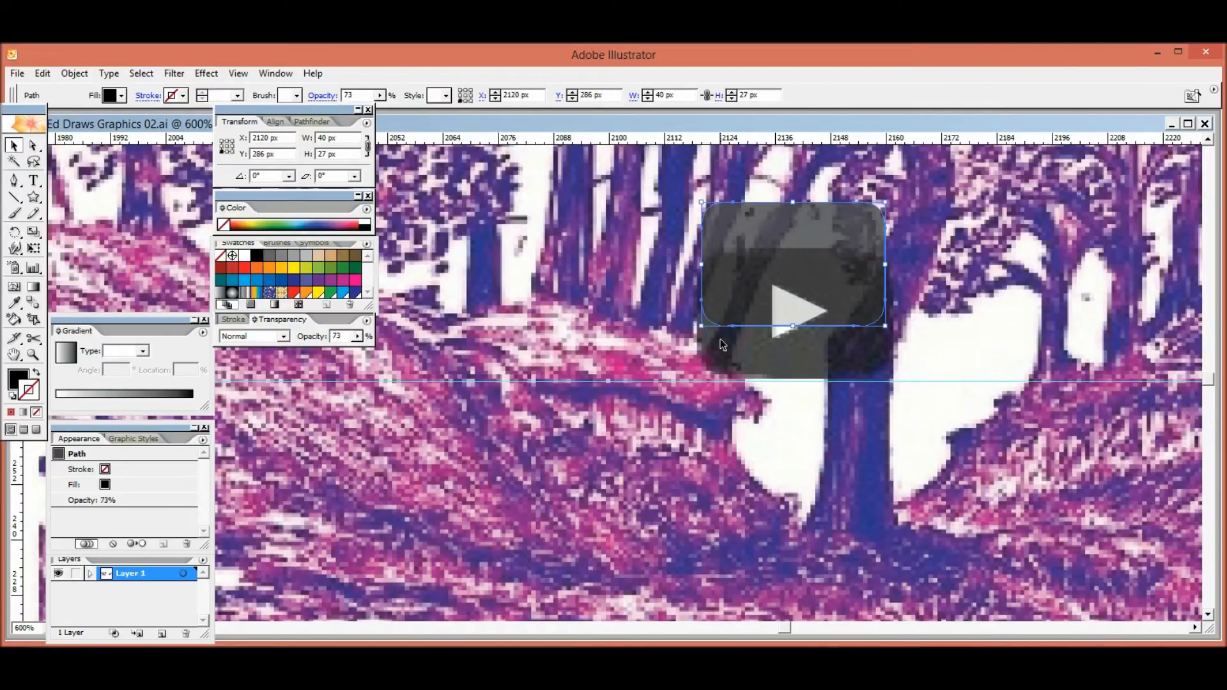
key("shift+Left")
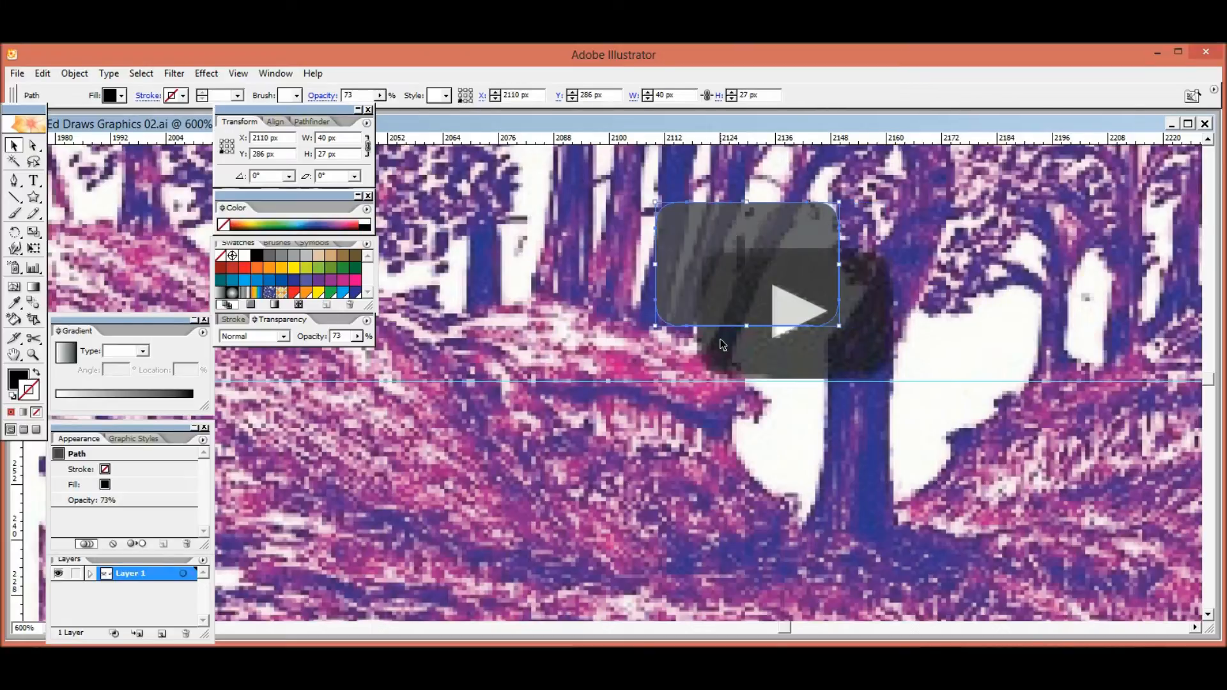
left_click(358, 337)
left_click_drag(343, 349, 345, 350)
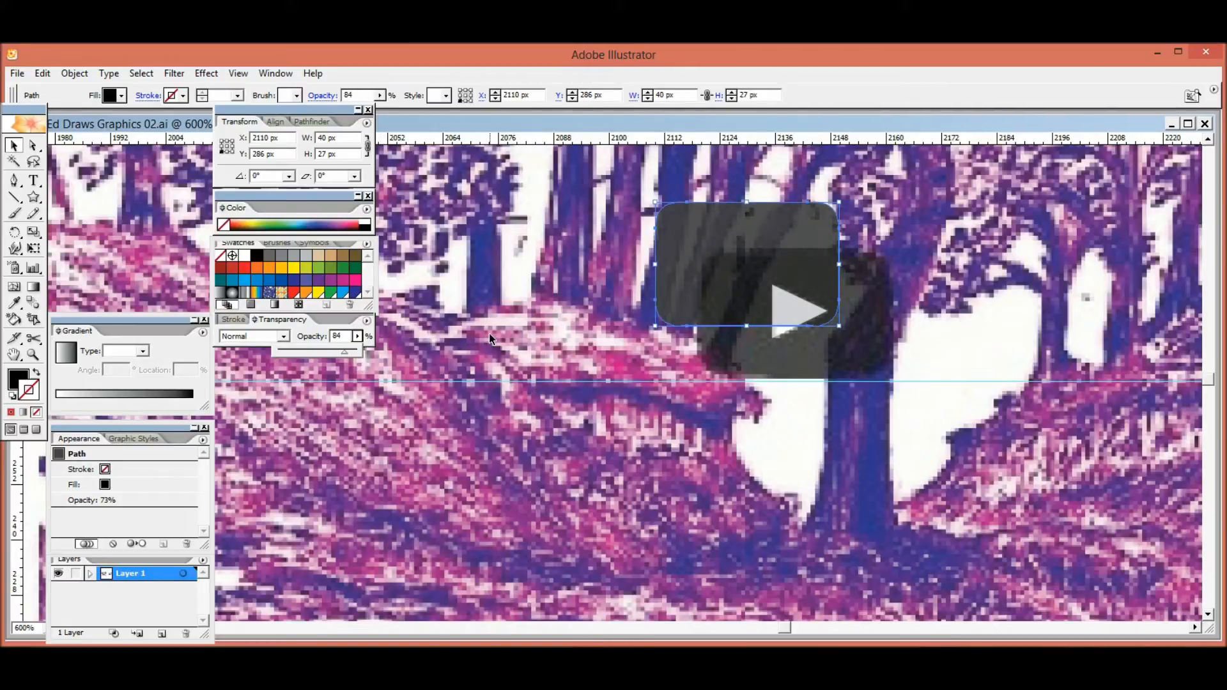
- Move the rounded rectangle back over the original button to X 2120, Y 276 px
key("Up")
left_click_drag(677, 282, 725, 276)
key("Down")
key("Down")
key("Down")
key("Down")
key("Down")
key("Down")
key("Down")
key("Down")
key("Down")
key("Down")
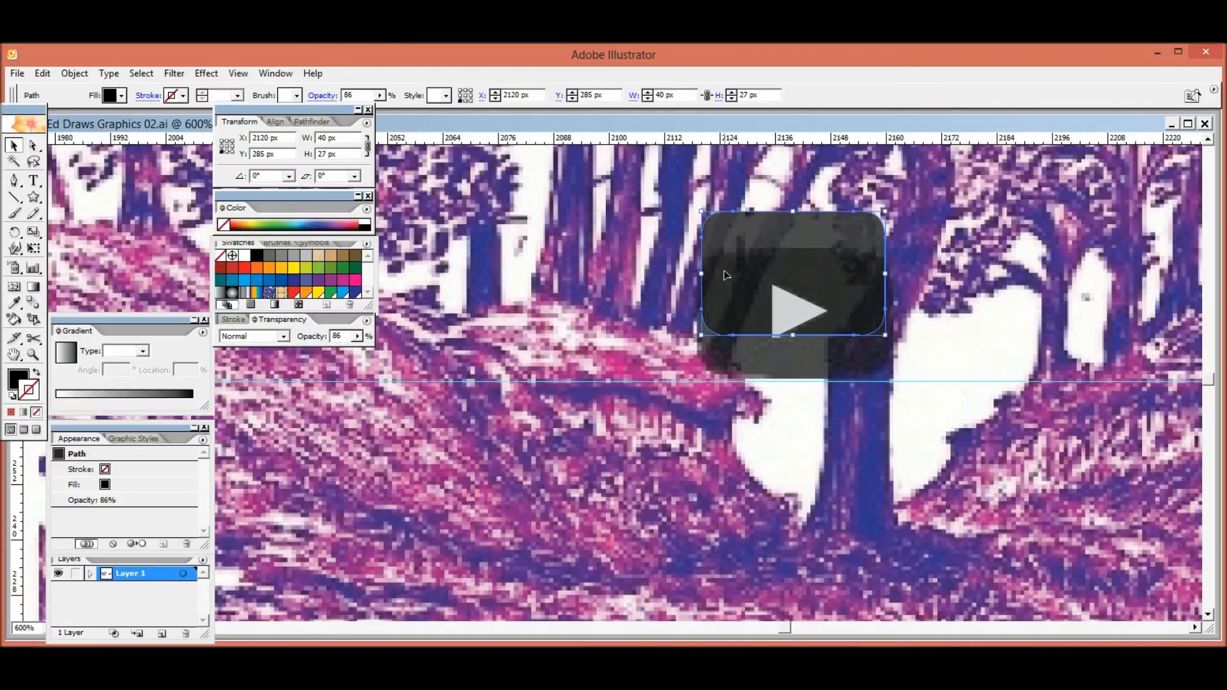
key("Down")
key("Down")
key("Down")
key("Down")
key("Down")
key("Down")
key("Down")
key("Down")
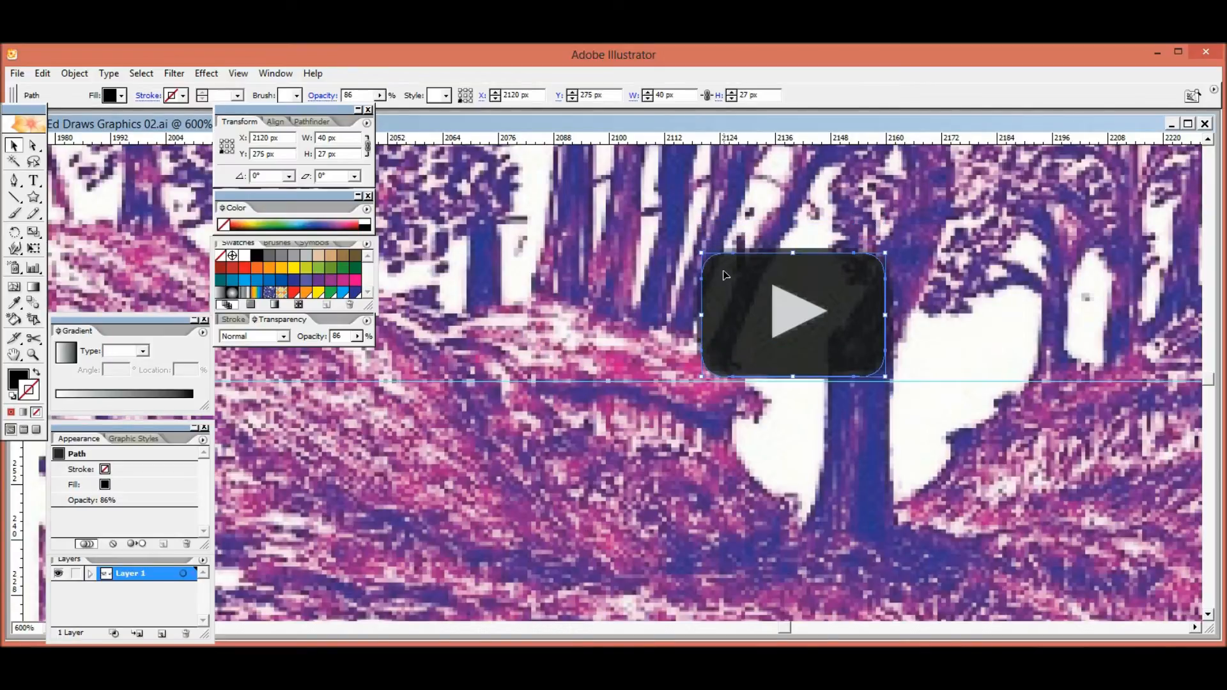
key("Up")
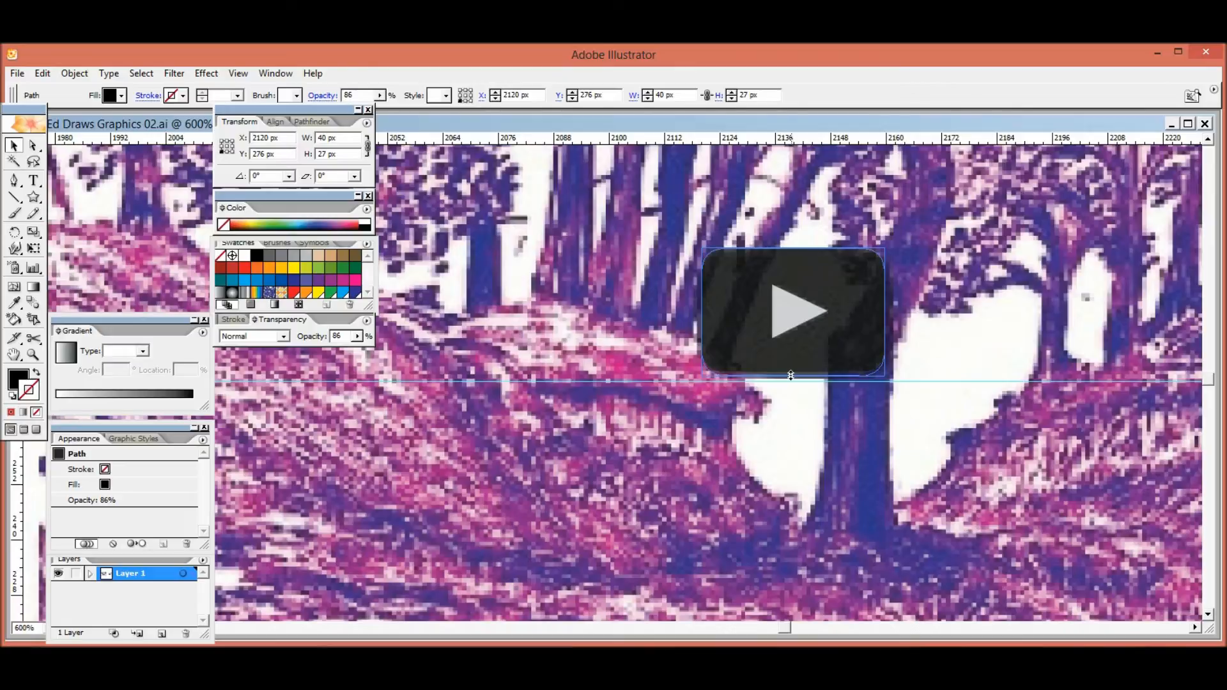
- Place a horizontal guide through the play triangle's middle and select the rounded rectangle
left_click(788, 308)
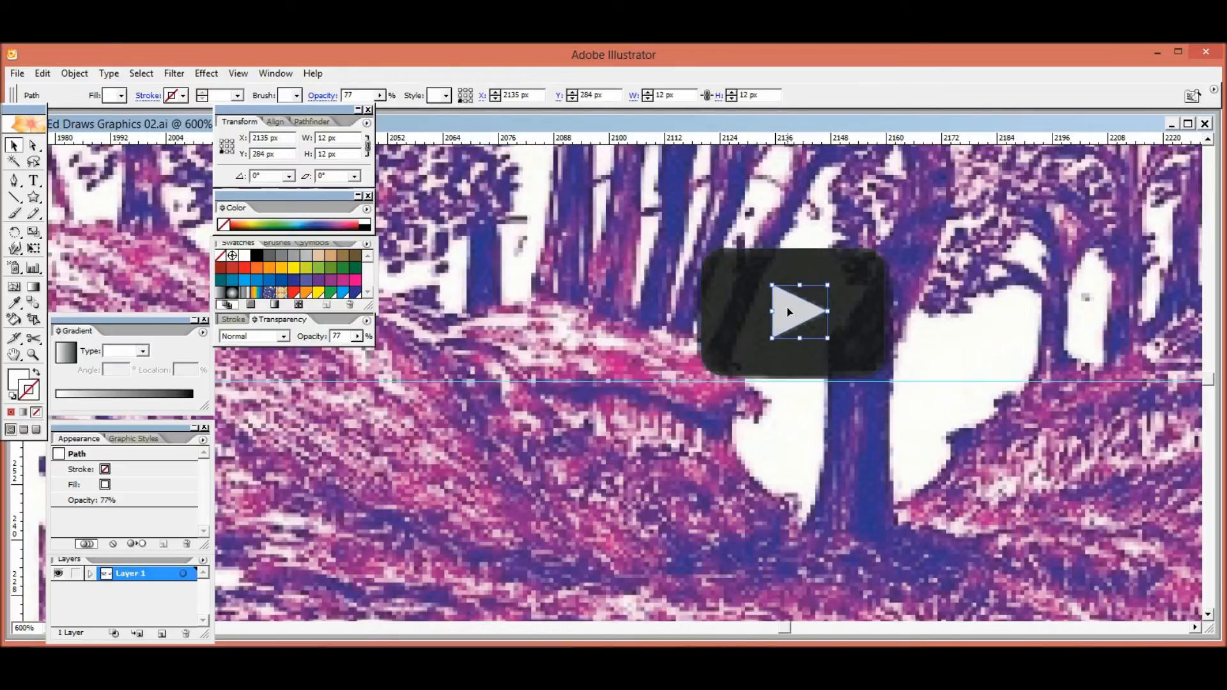
left_click_drag(641, 168, 667, 312)
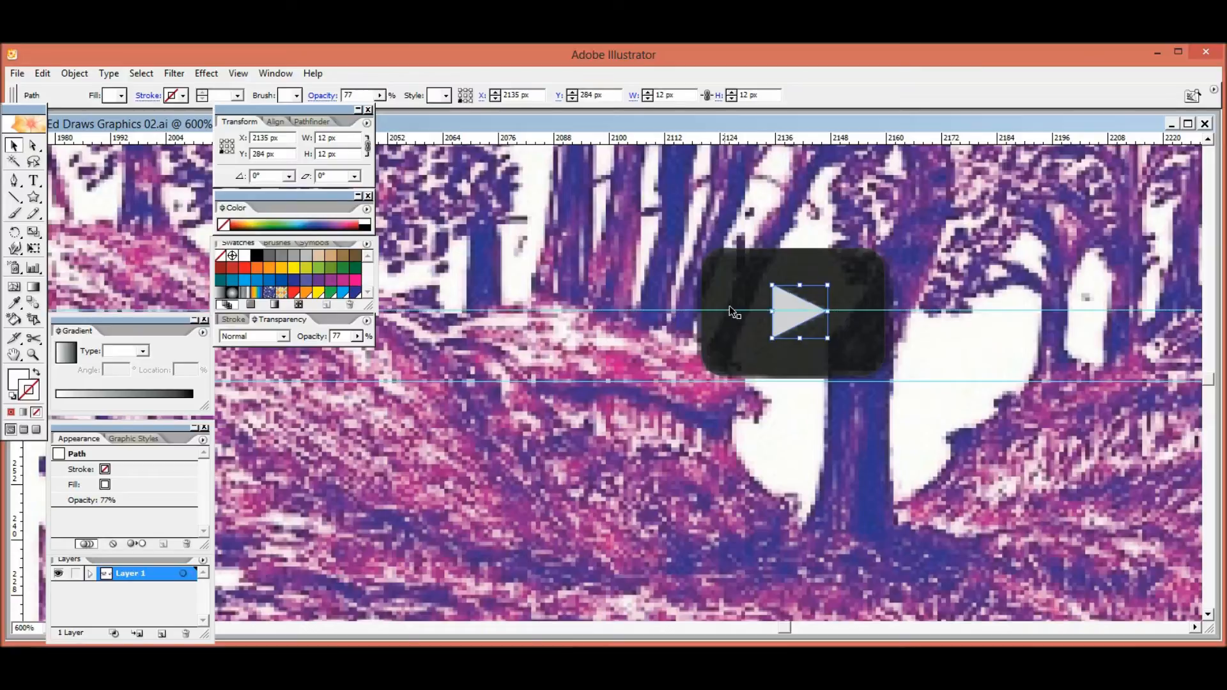
left_click(730, 307)
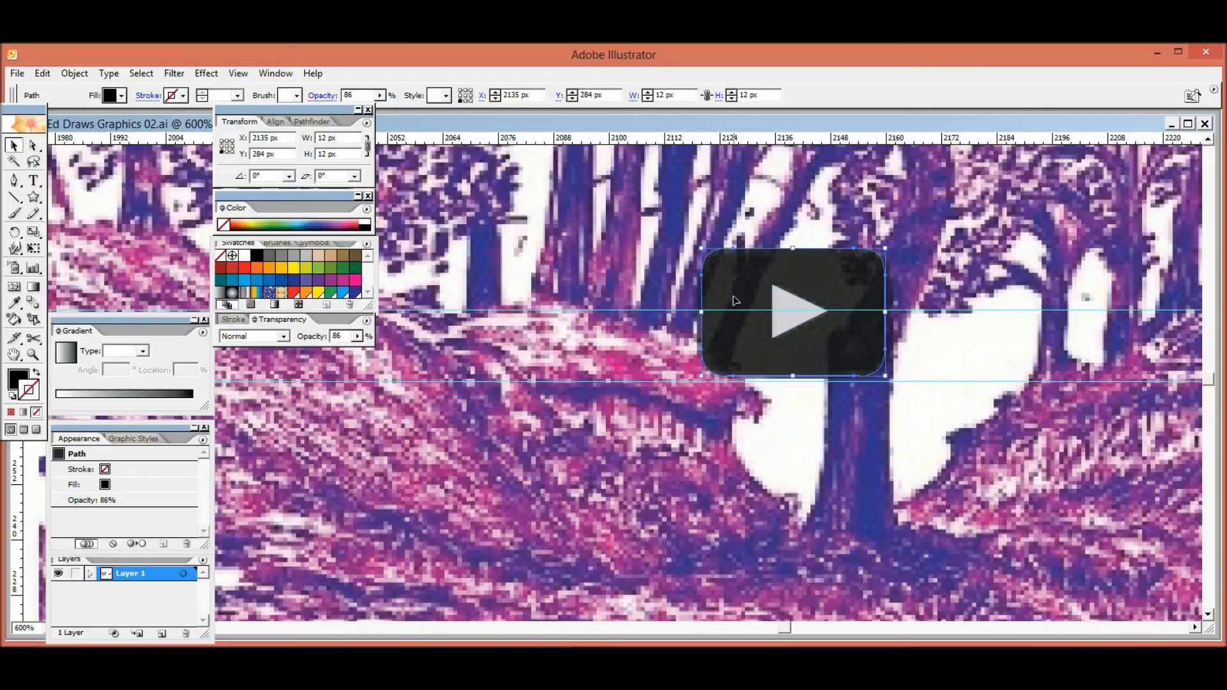
- Select the play triangle and rounded rectangle together to review the redrawn play button against the whole video thumbnail
left_click(778, 302)
left_click(658, 234)
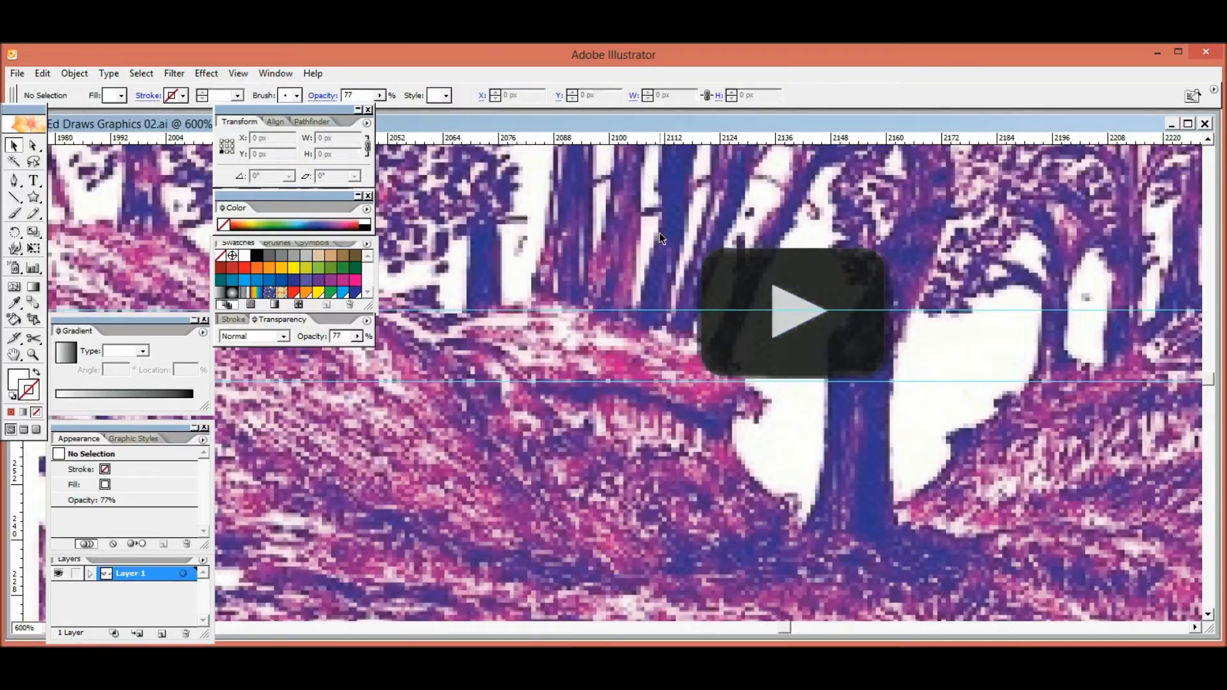
key("ctrl+a")
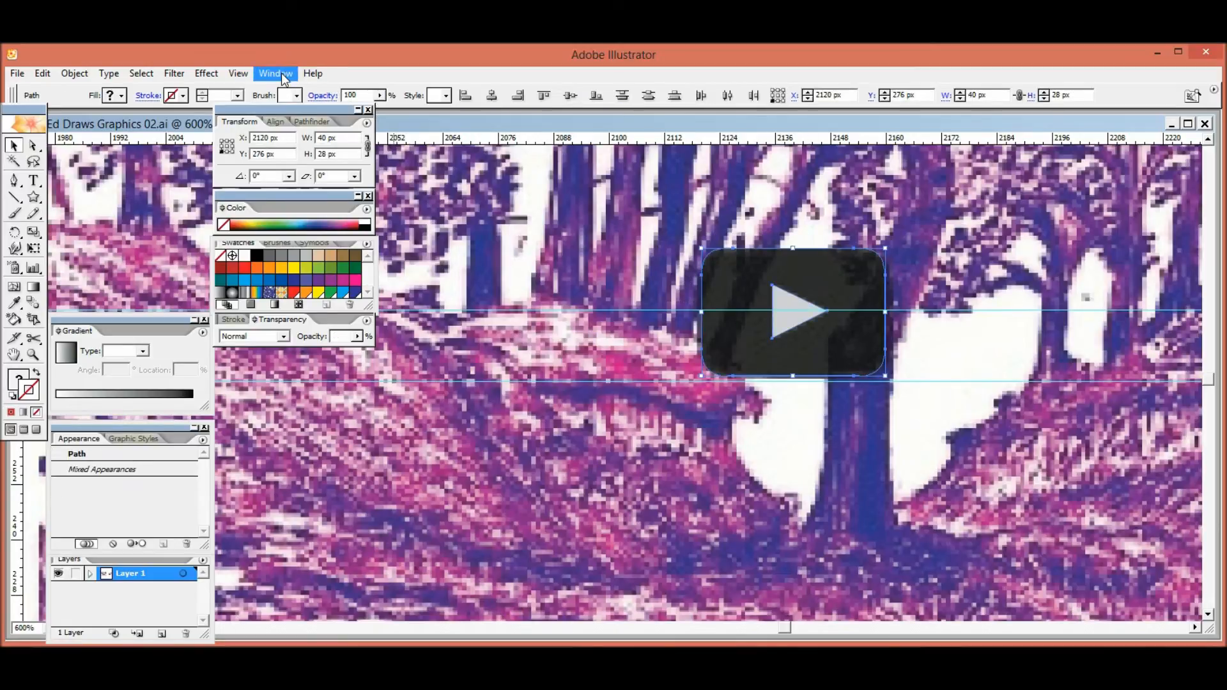
key("ctrl+minus")
key("ctrl+minus")
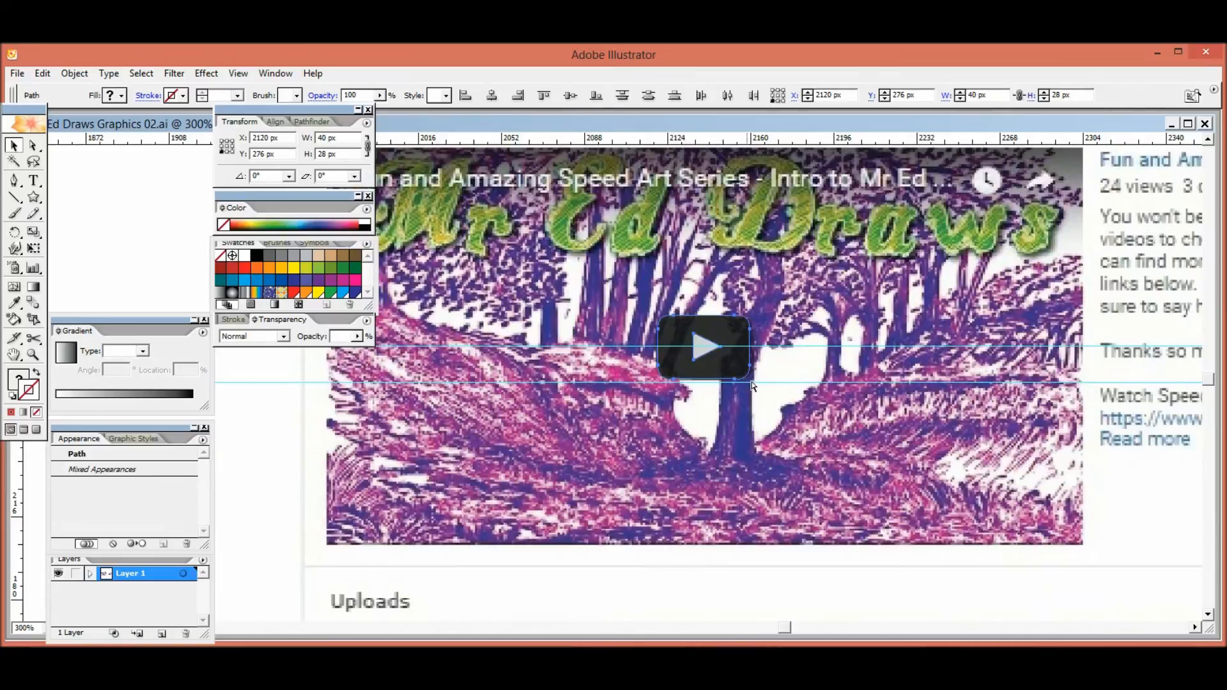
key("ctrl+minus")
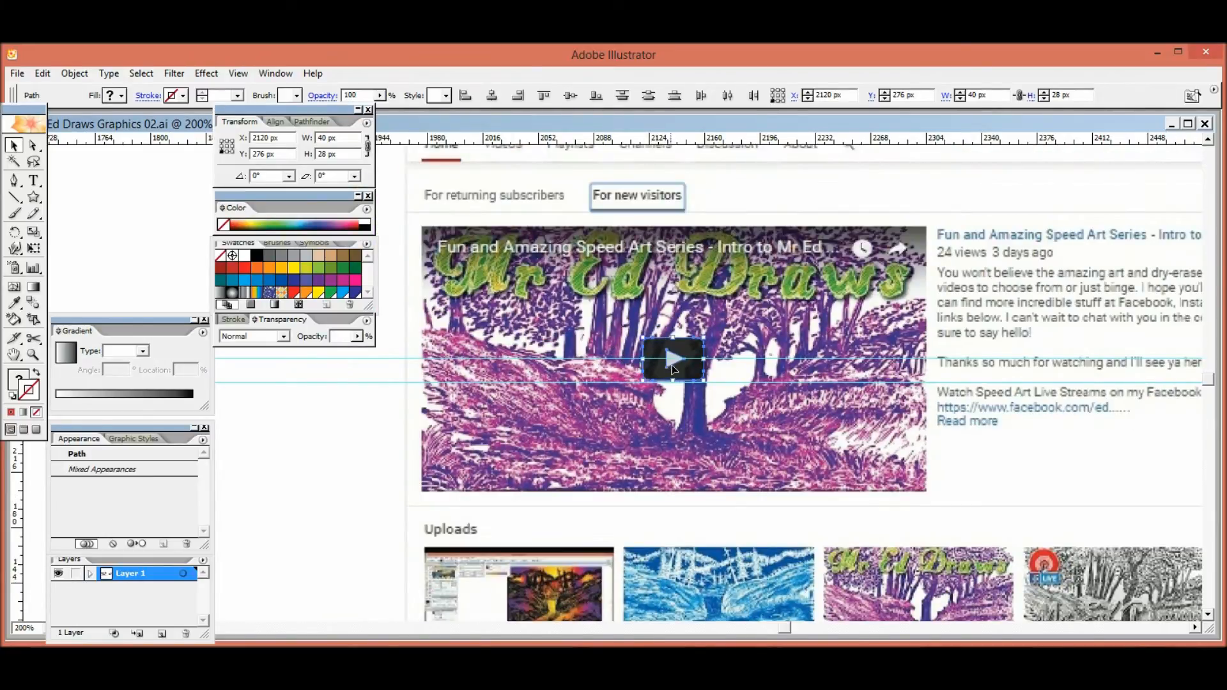
left_click(395, 399)
- Examine the low-resolution channel page screenshot, from the video description down to the uploads and playlists
left_click_drag(909, 483, 627, 450)
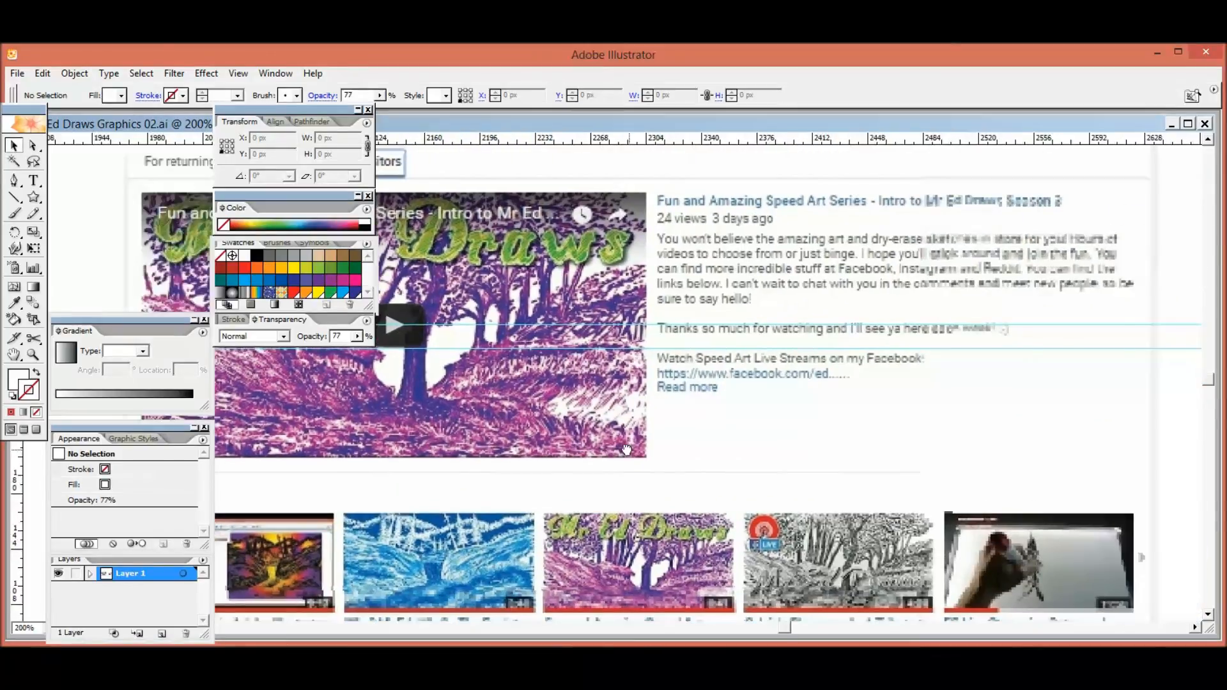
left_click_drag(700, 420, 972, 266)
left_click_drag(445, 410, 508, 258)
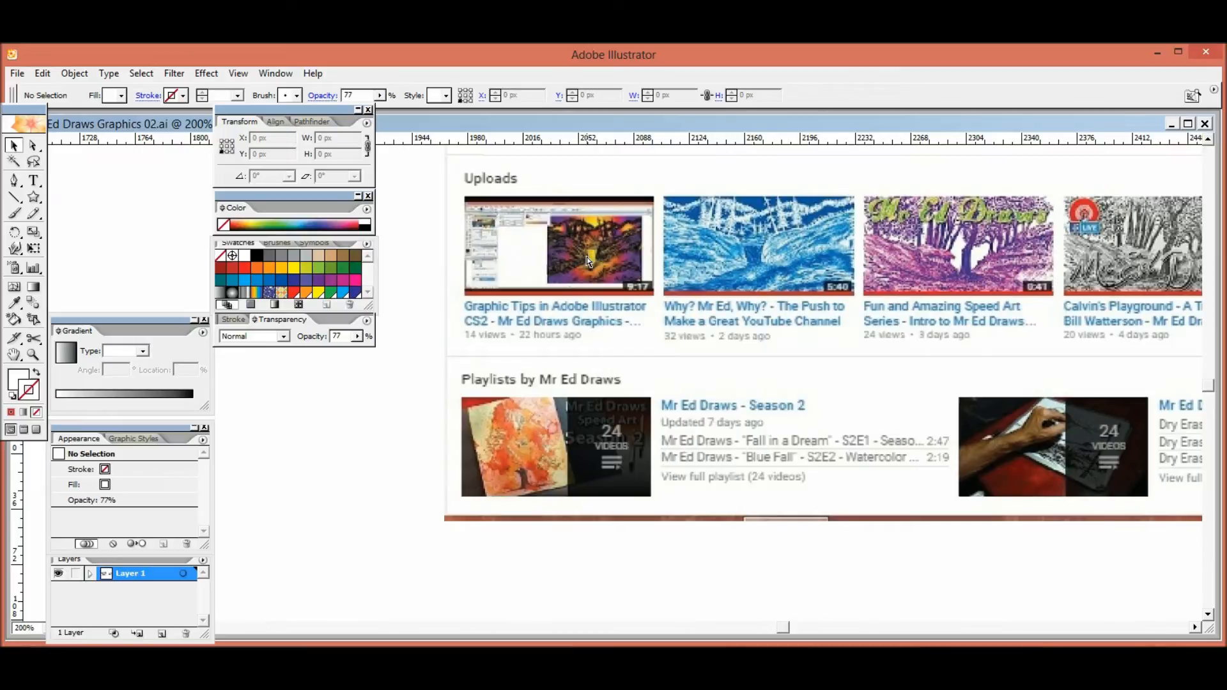
scroll(588, 261, "up", 1)
key("ctrl+minus")
key("ctrl+minus")
key("ctrl+minus")
key("ctrl+minus")
- Examine the finished page recreation, including the sharp description text, play button and tilted upload thumbnails
left_click_drag(458, 341, 1097, 435)
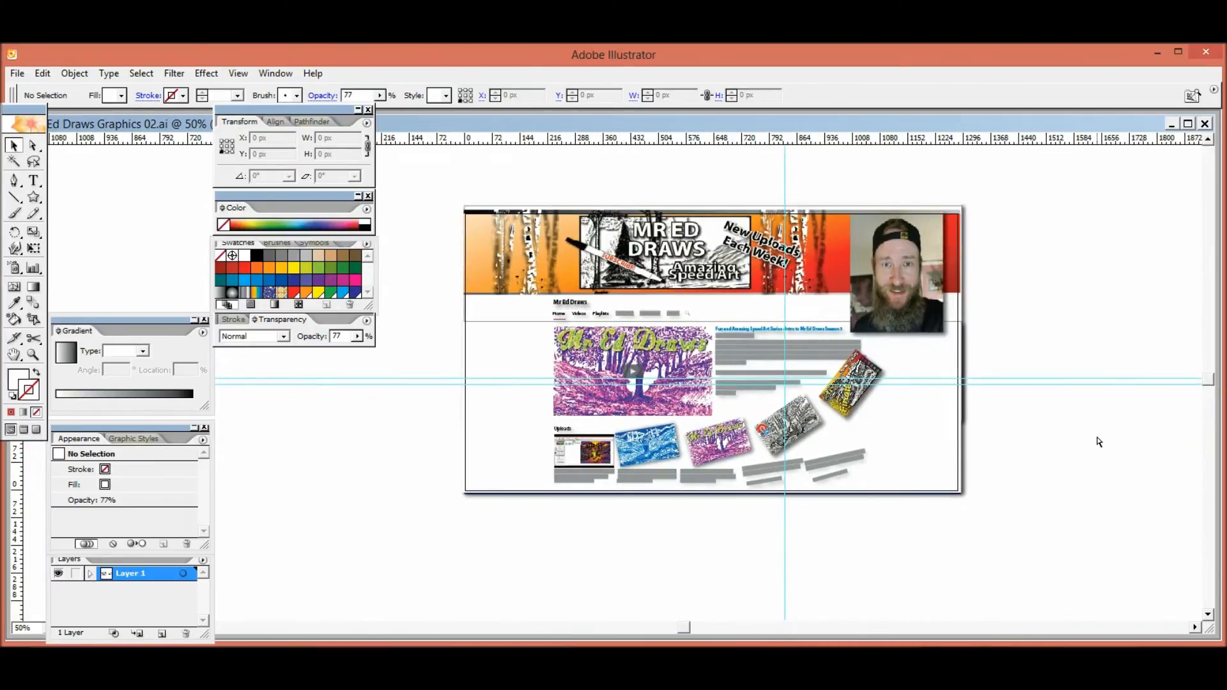
key("ctrl+plus")
key("ctrl+plus")
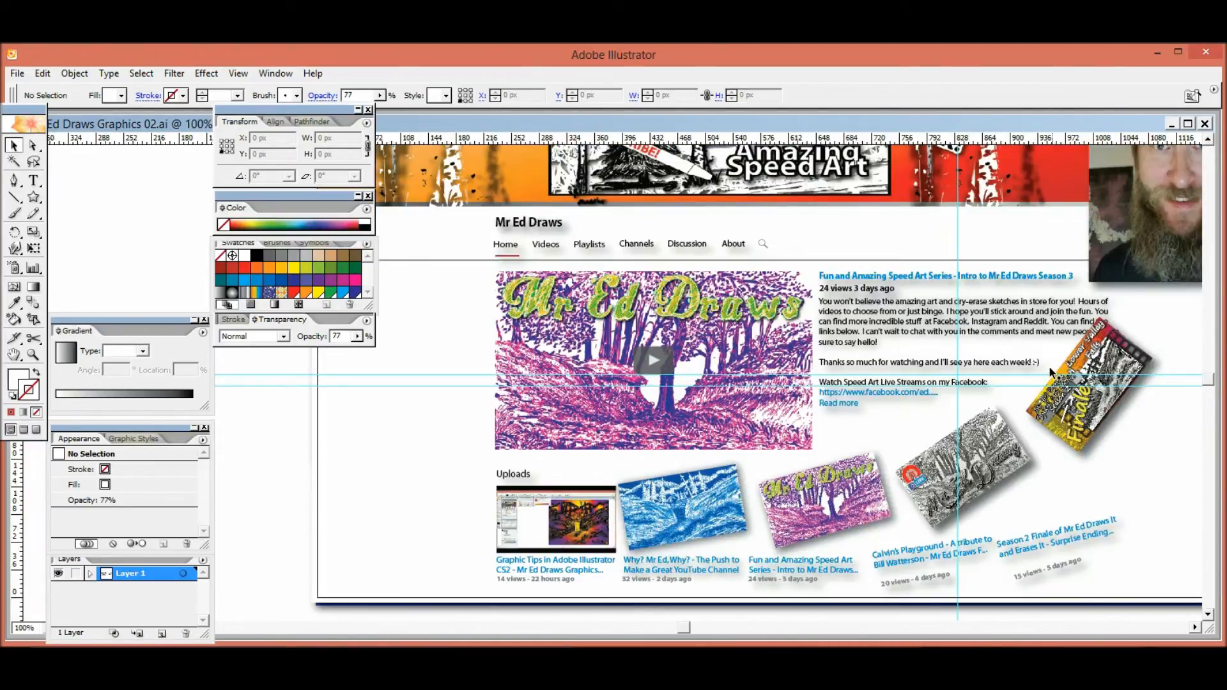
left_click_drag(1050, 372, 995, 340)
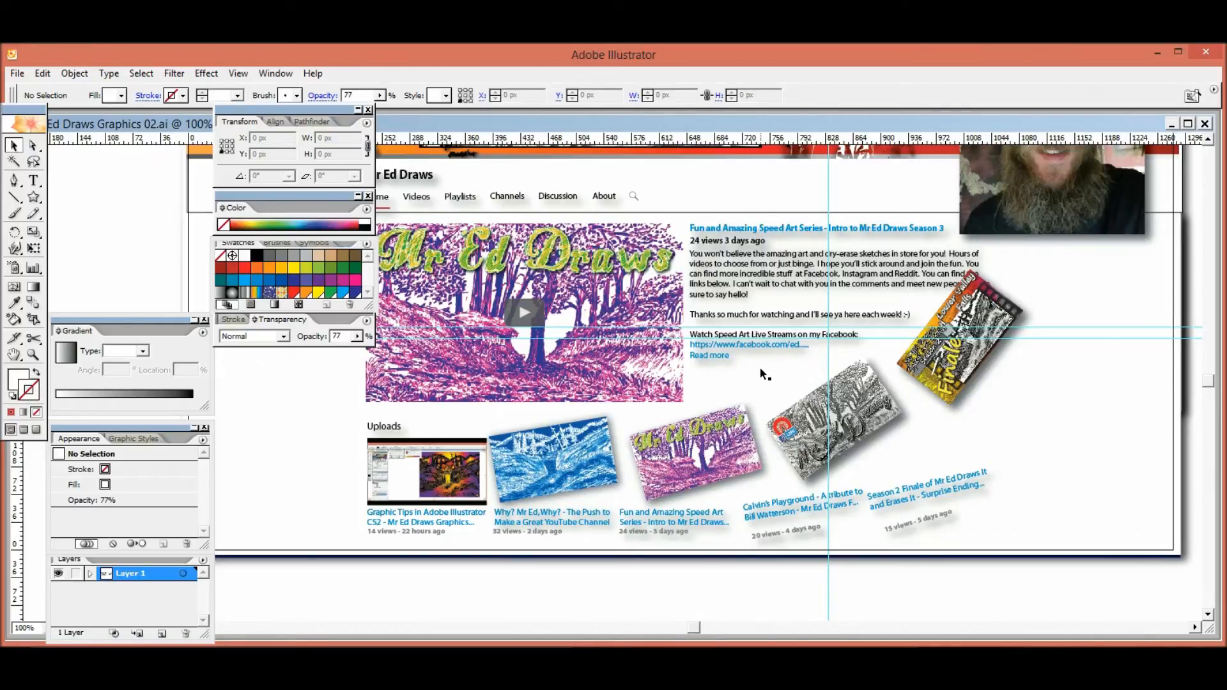
scroll(738, 320, "down", 1)
scroll(738, 321, "up", 1)
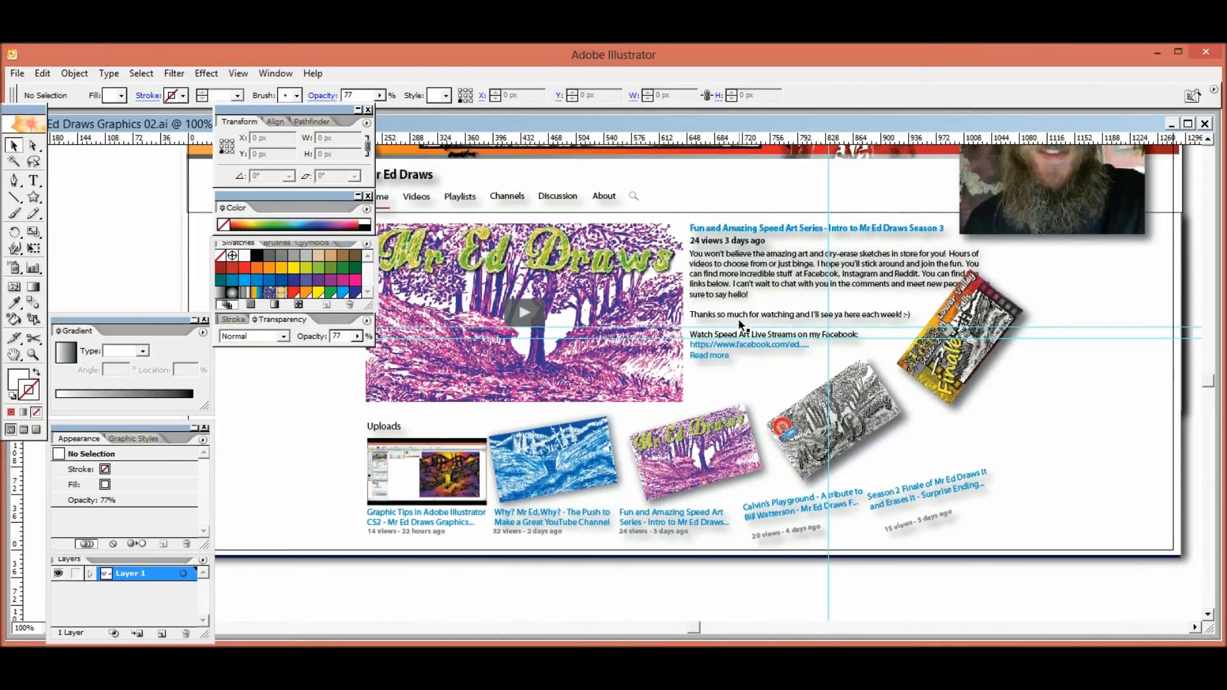
- Inspect the finished page's description text, play button group and video image by selecting them and comparing outline and preview displays
left_click(754, 276)
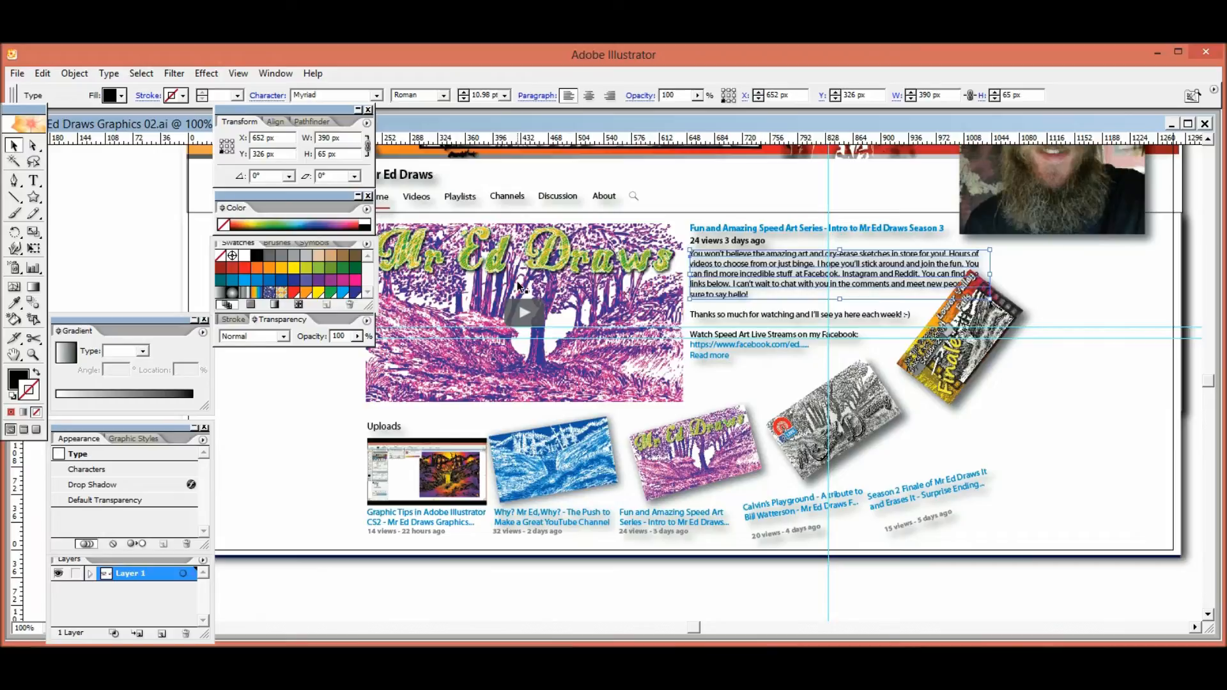
left_click(520, 301)
left_click(525, 313)
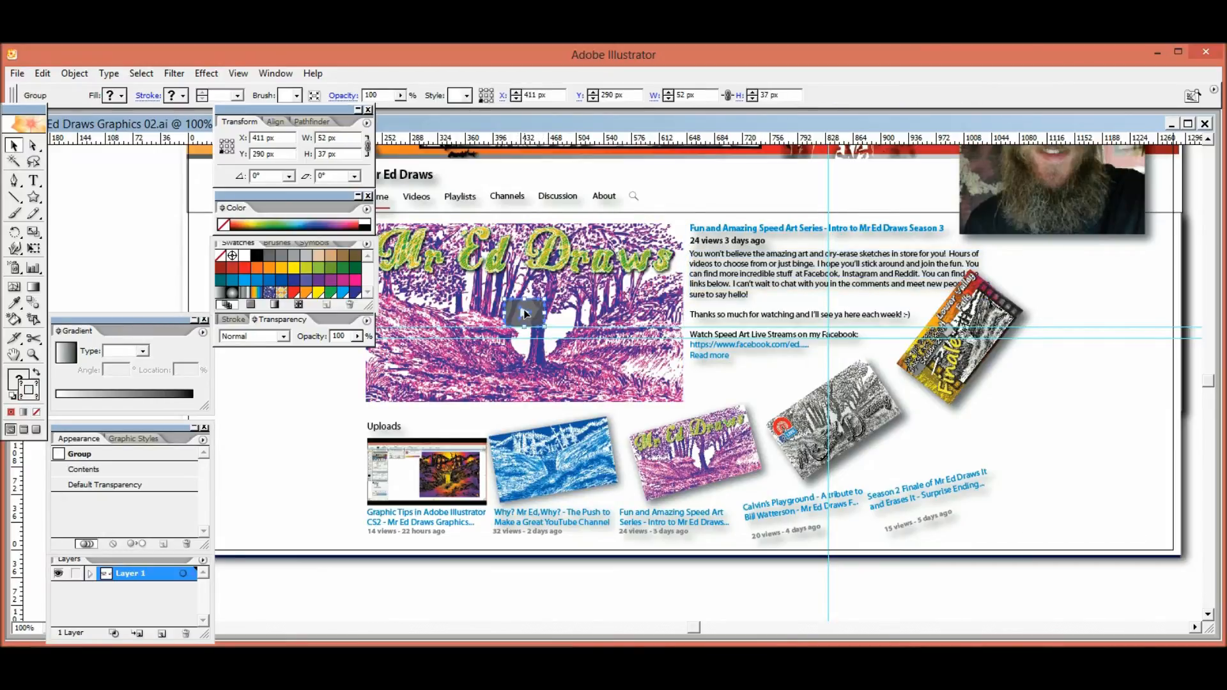
scroll(526, 314, "up", 2)
key("ctrl+y")
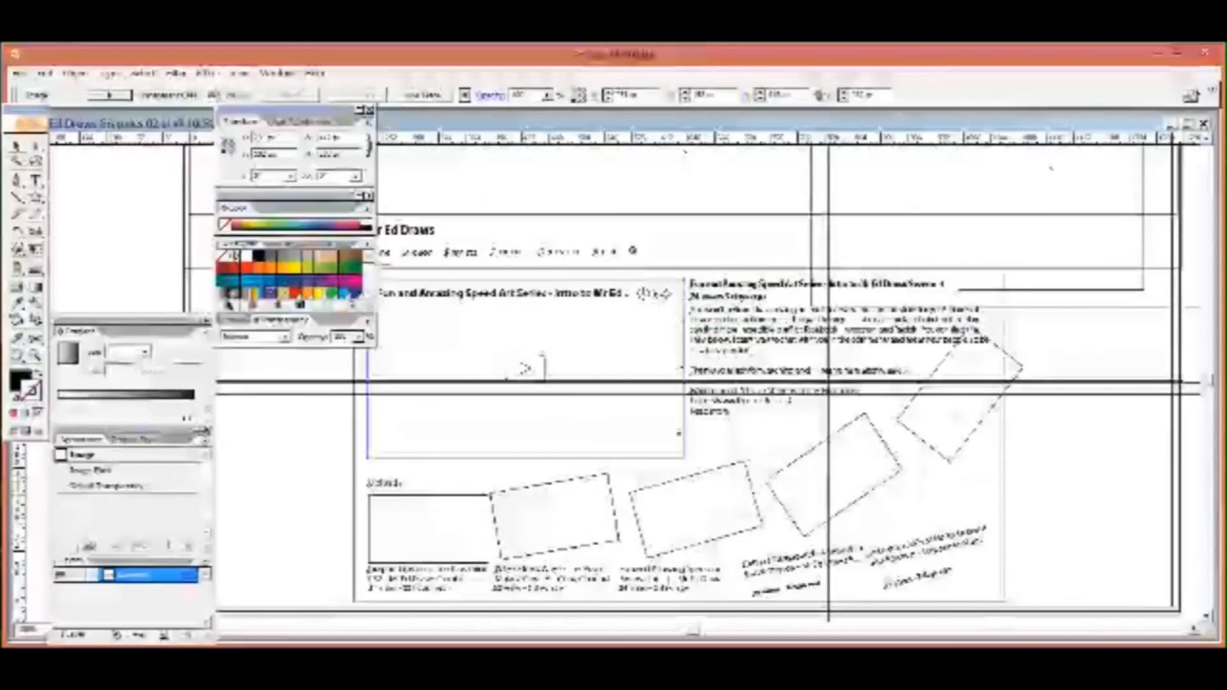
key("ctrl+y")
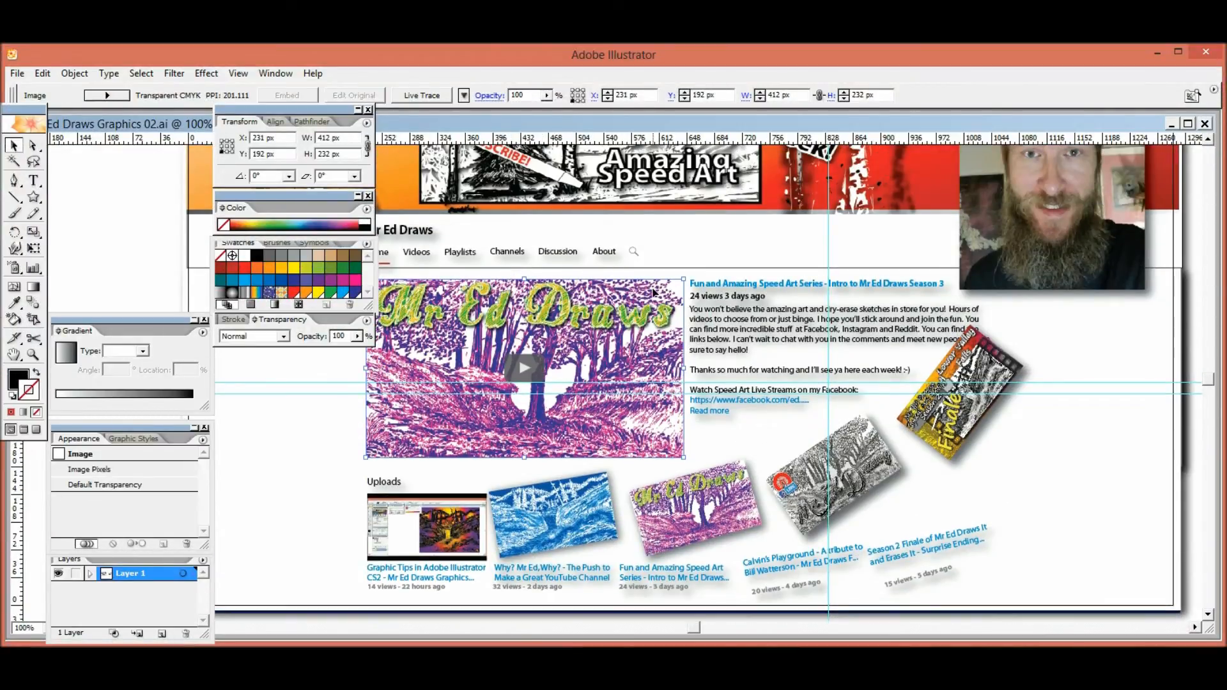
key("ctrl+y")
key("ctrl+y")
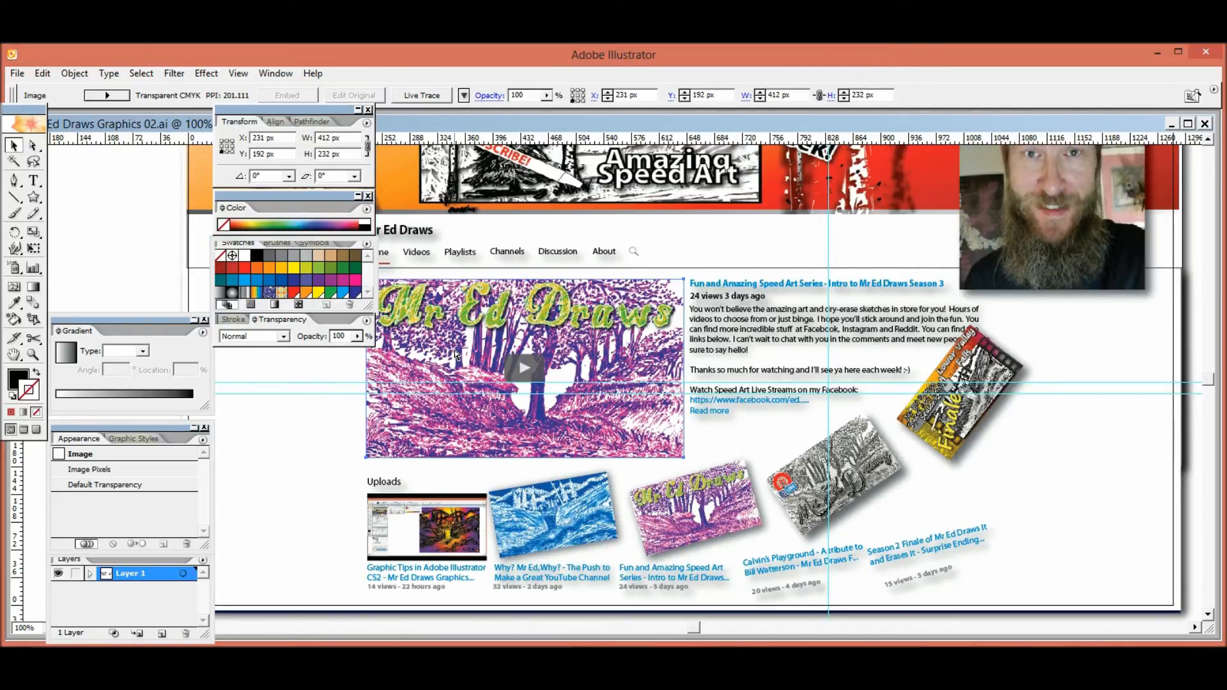
- Select the video title text, clock icon and share icon in outline view, hide their selection edges and return to preview
key("ctrl+=")
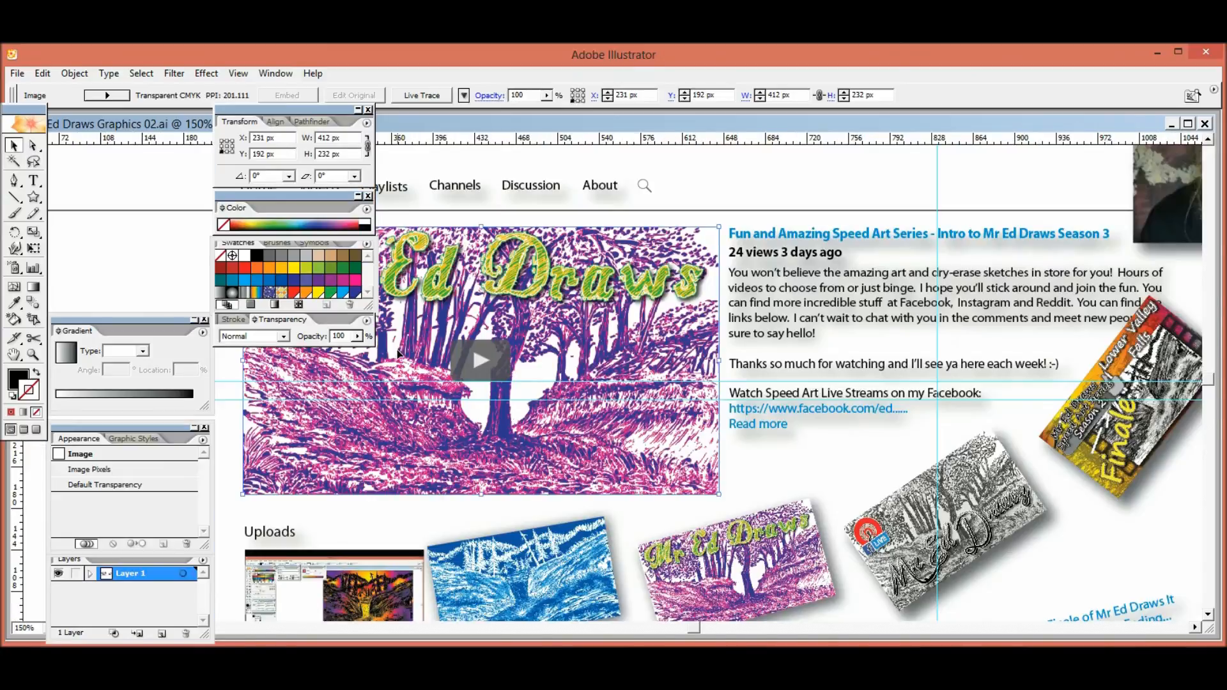
key("ctrl+minus")
key("ctrl+=")
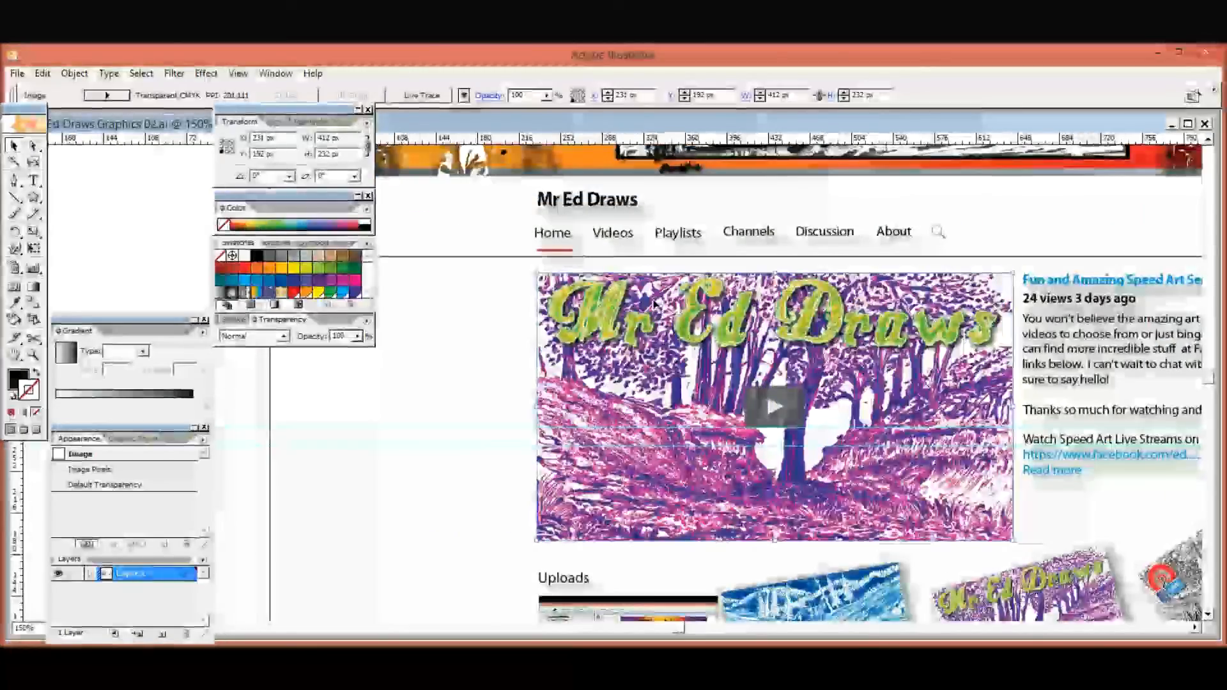
key("ctrl+y")
left_click(654, 296)
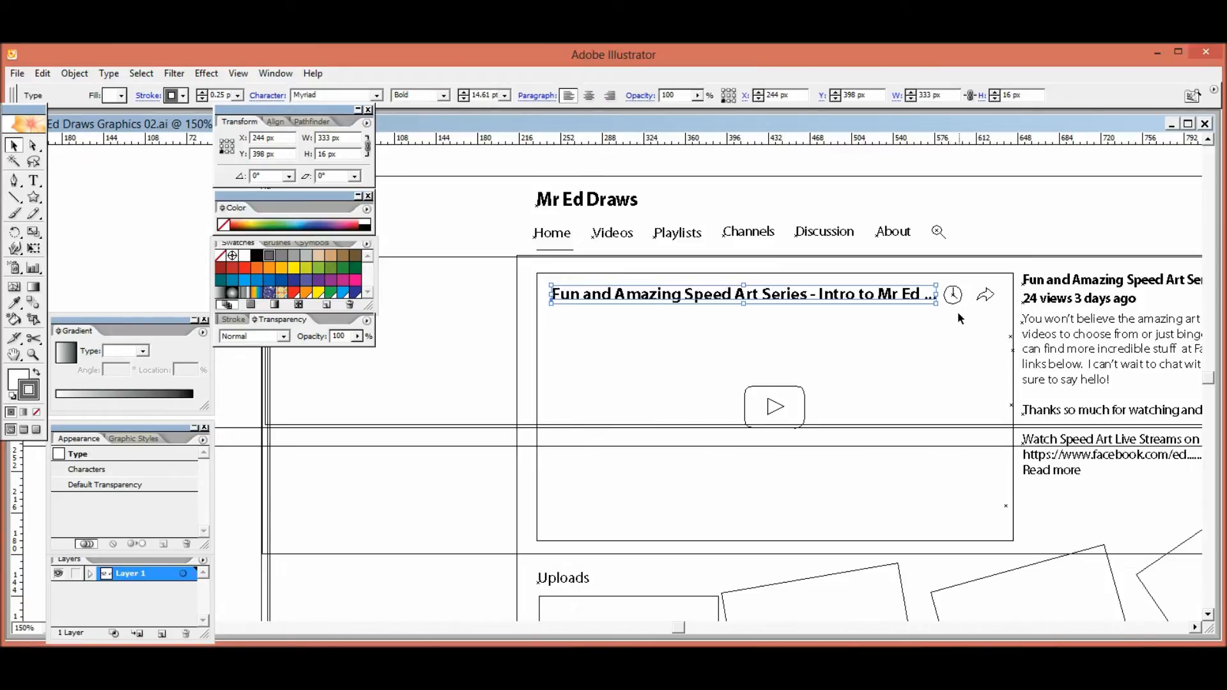
left_click_drag(947, 310, 996, 282)
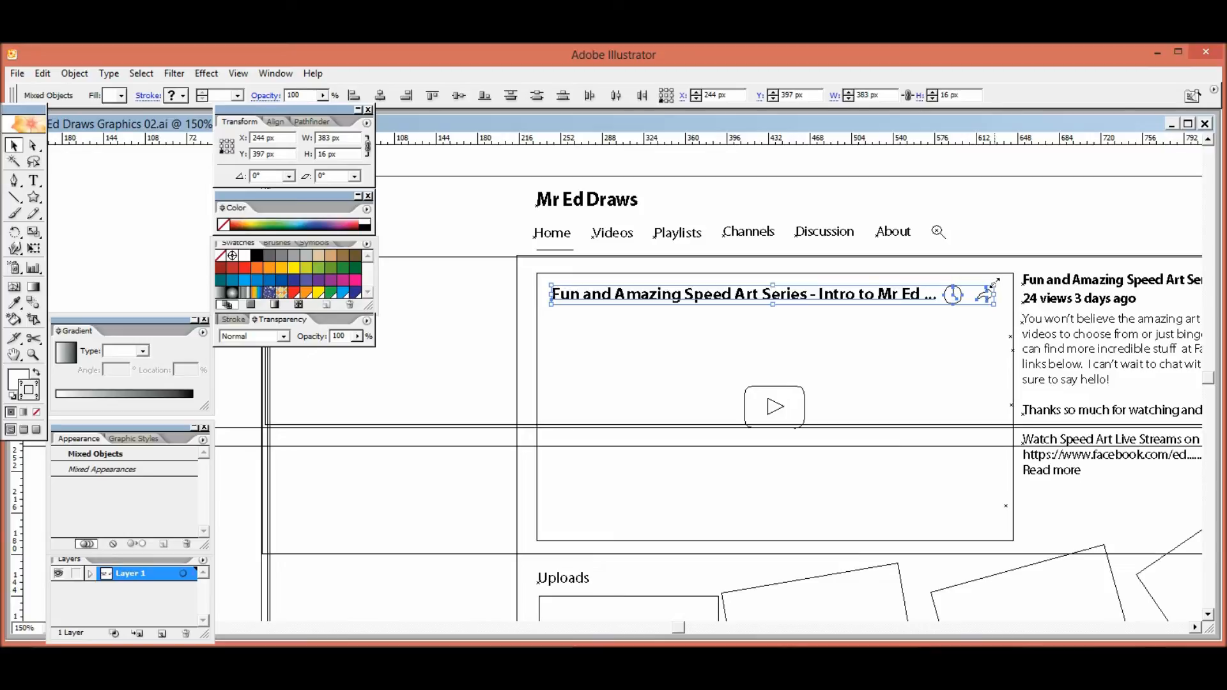
key("ctrl")
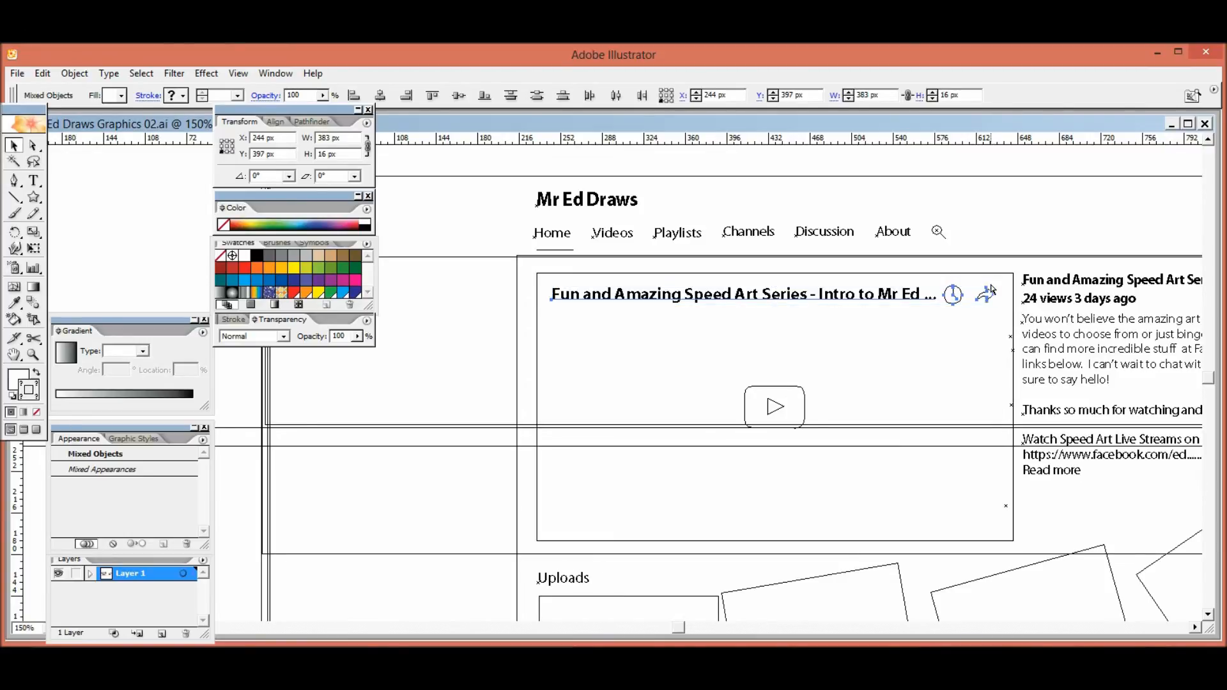
key("ctrl+y")
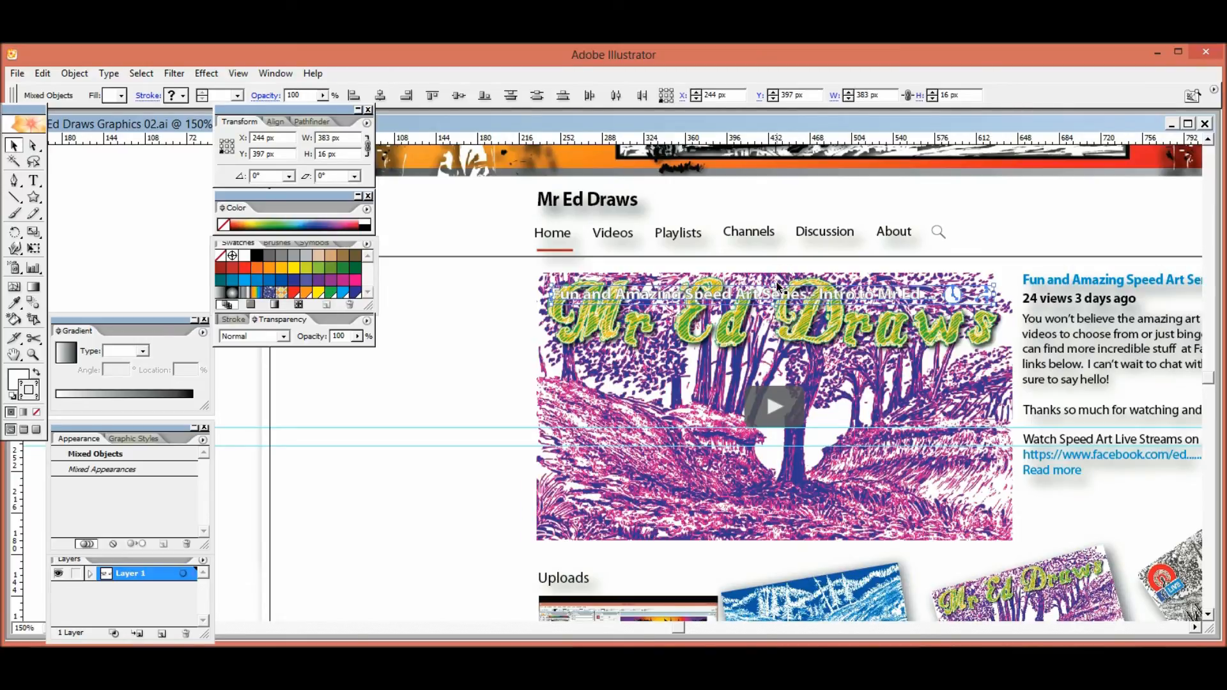
- Compare the video title and icons on the original channel screenshot with those on the finished page
key("ctrl+minus")
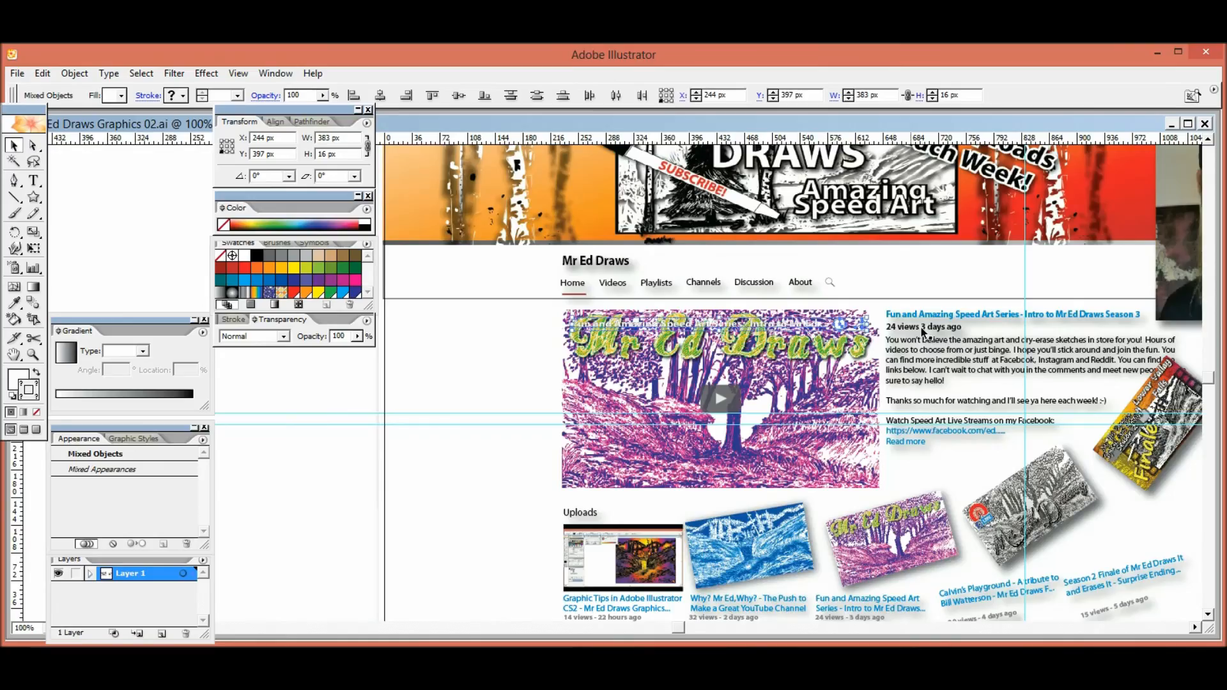
left_click_drag(992, 392, 506, 409)
left_click_drag(1060, 471, 581, 498)
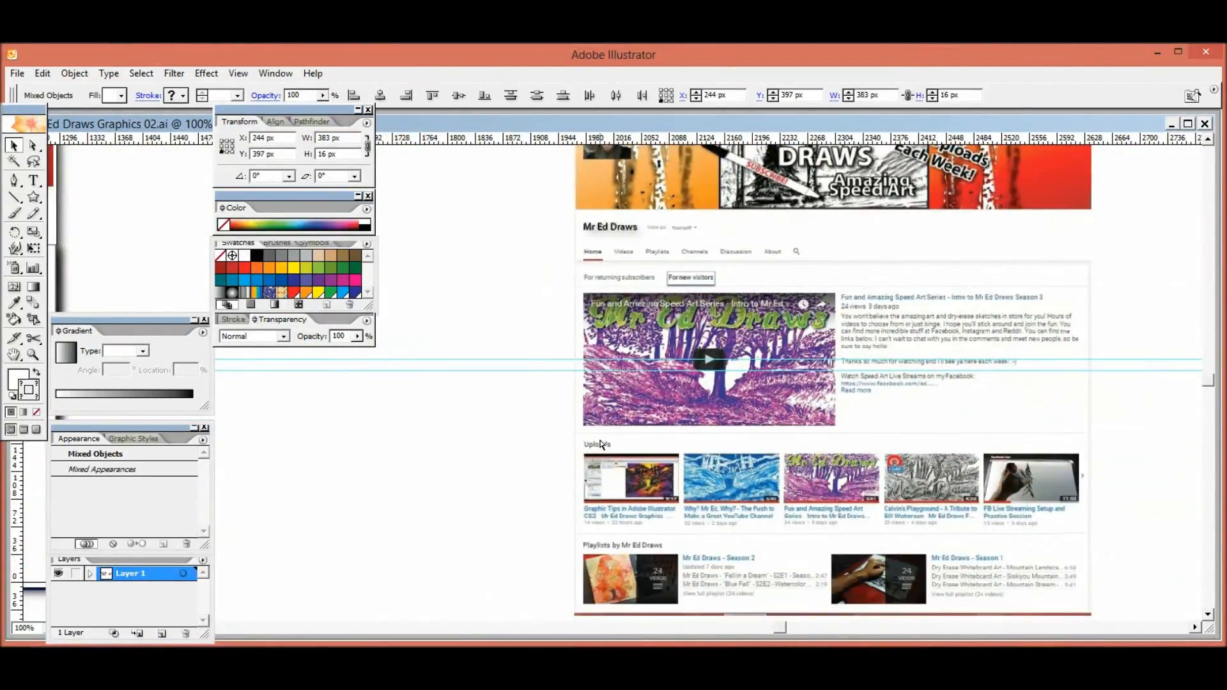
key("ctrl+plus")
key("ctrl+plus")
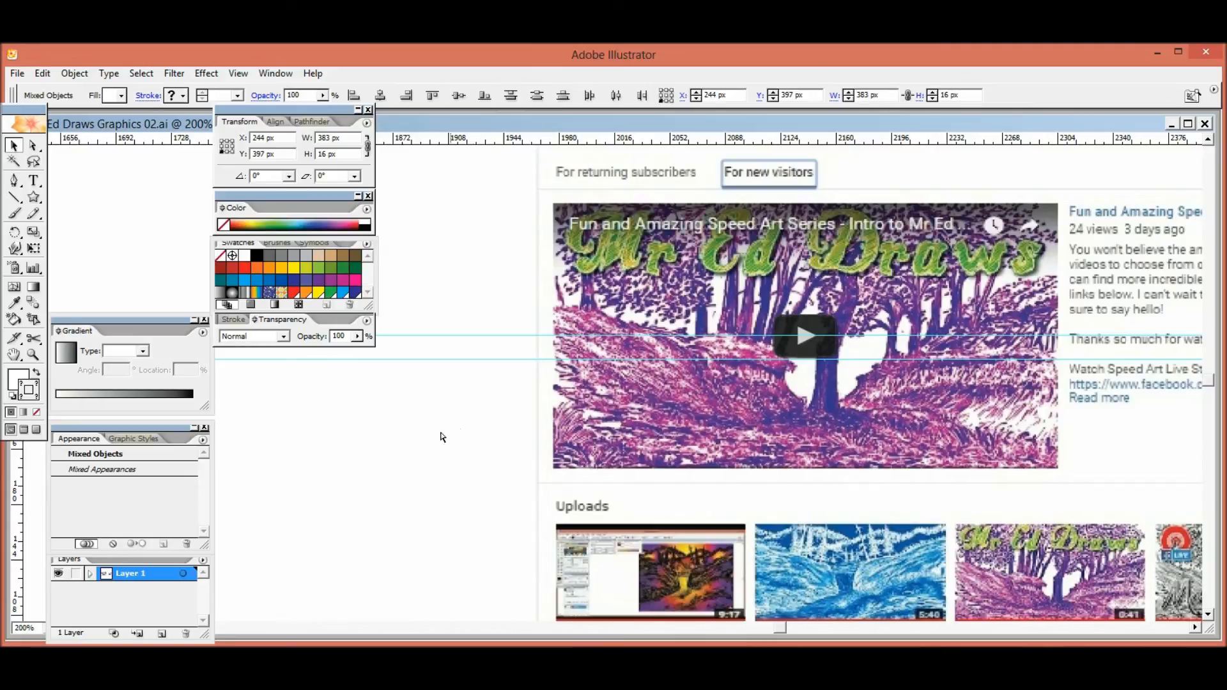
key("ctrl+minus")
key("ctrl+minus")
left_click_drag(390, 443, 972, 422)
left_click_drag(441, 370, 1126, 410)
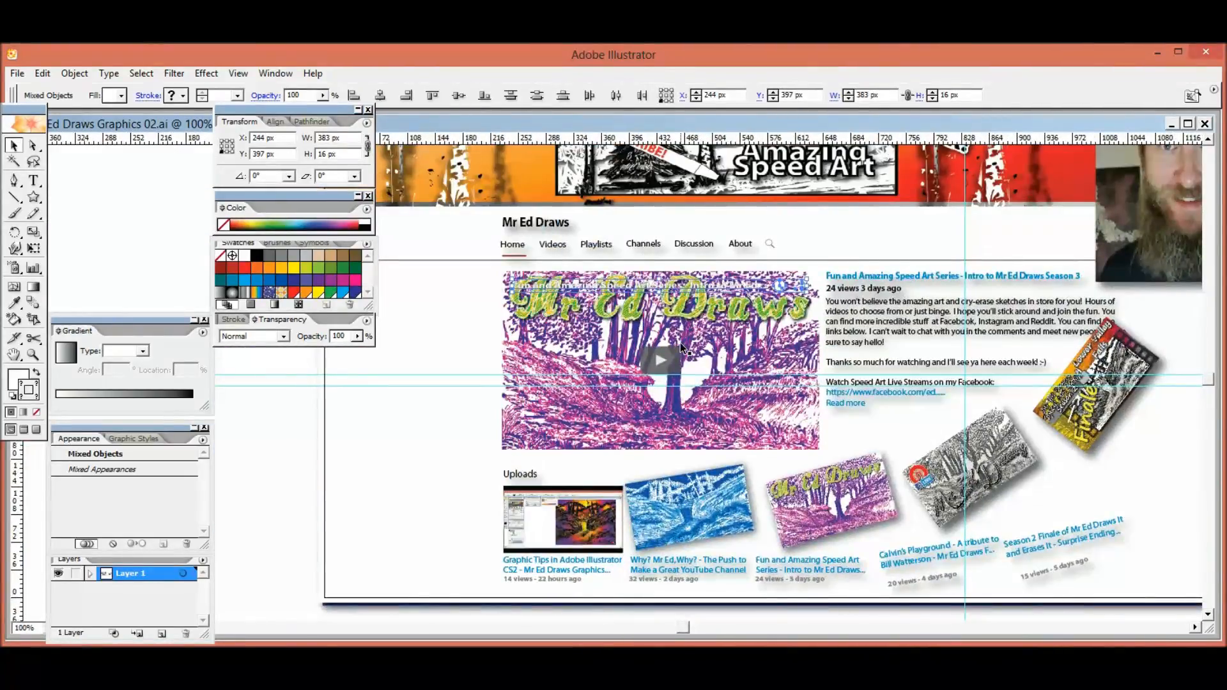
- Set the opacity of the finished page's large video image to 82%
key("ctrl+plus")
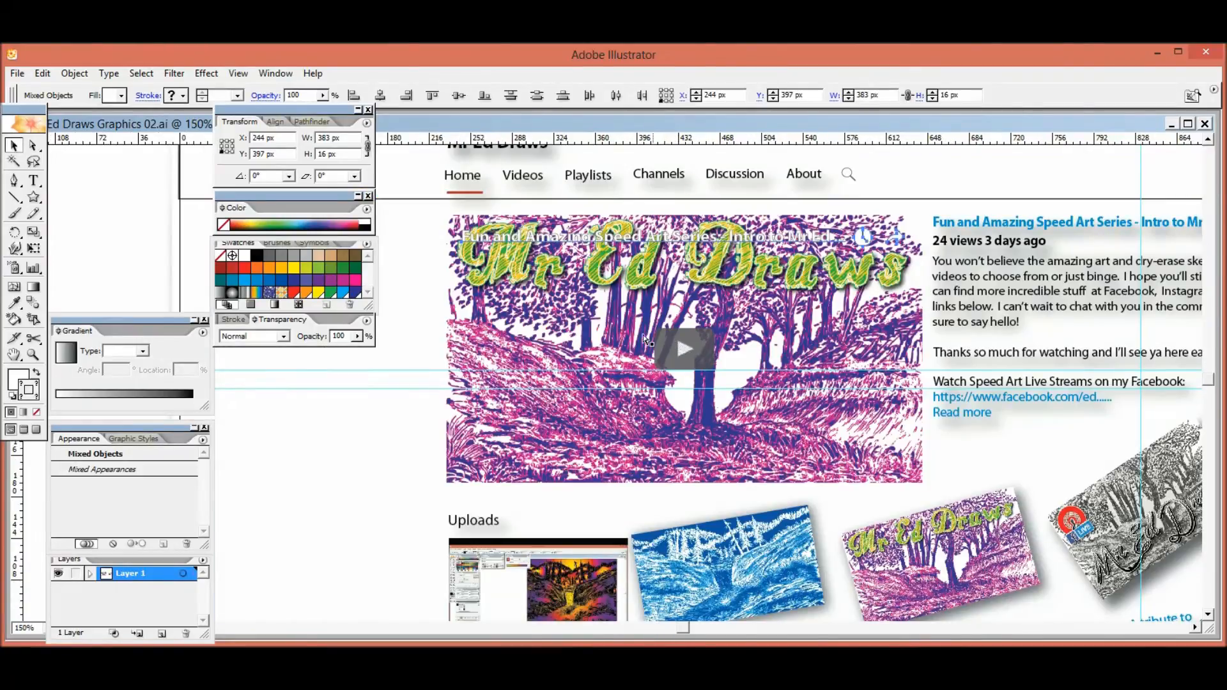
left_click(554, 350)
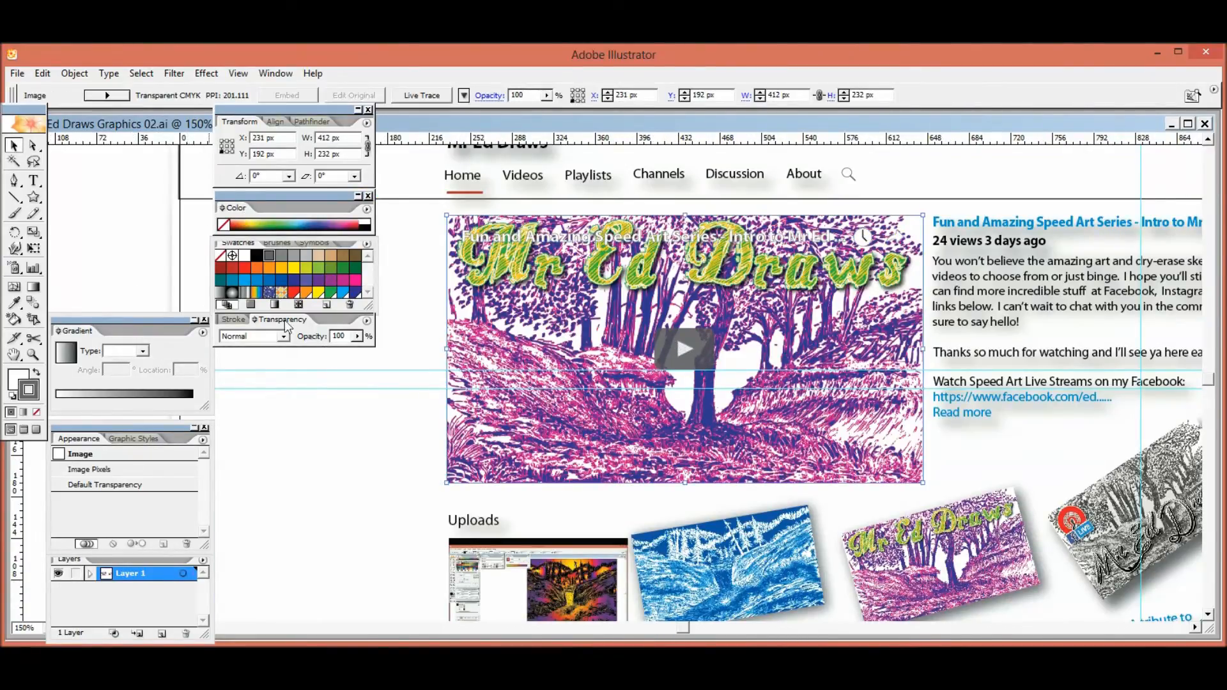
left_click_drag(361, 342, 346, 355)
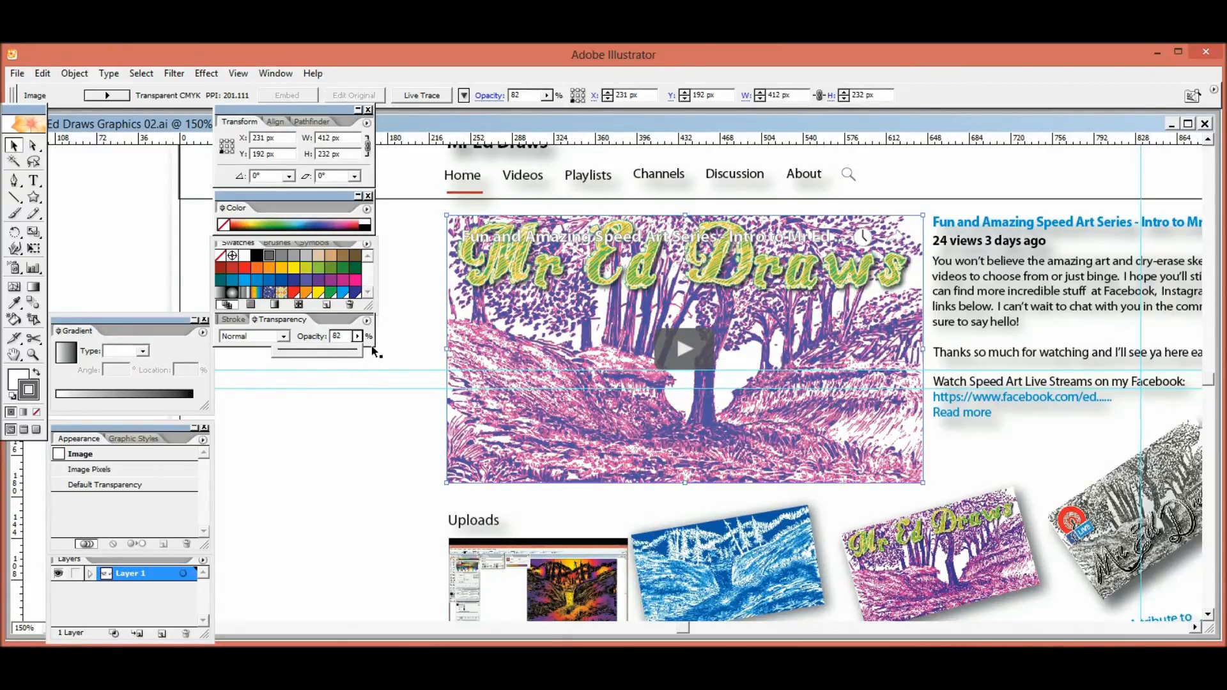
- Set a 0.5 pt stroke weight on the video title text together with the clock and share icons
left_click(495, 236)
left_click(496, 237)
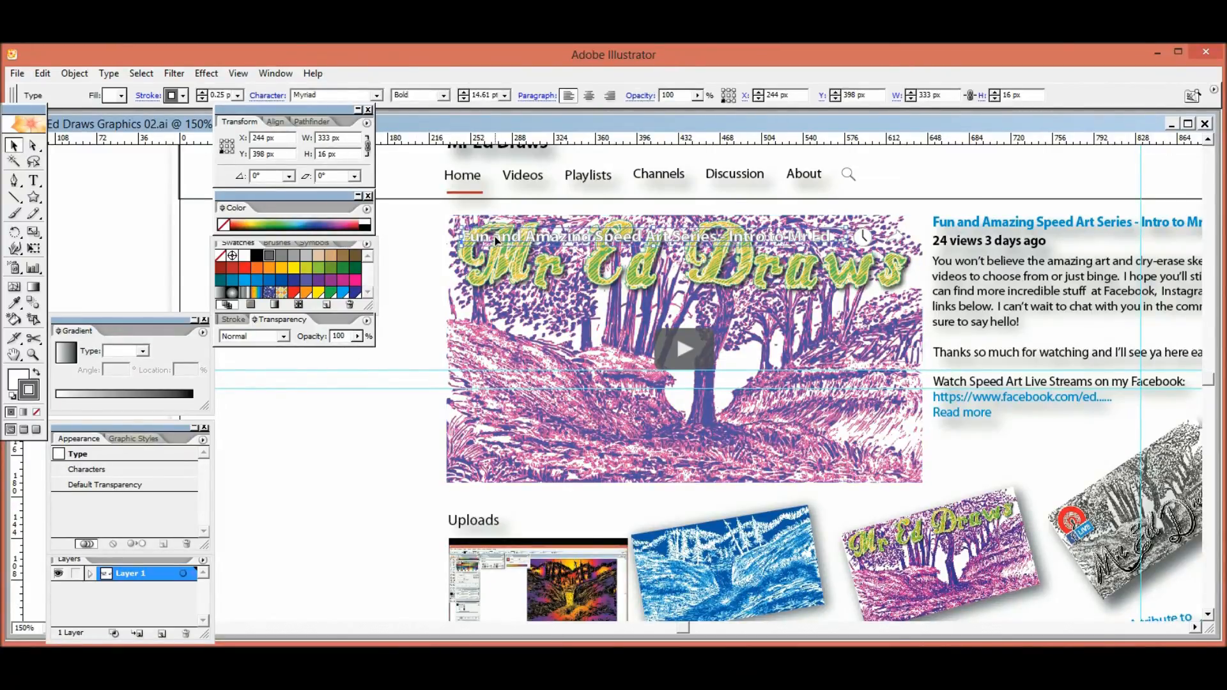
left_click(896, 239, "shift")
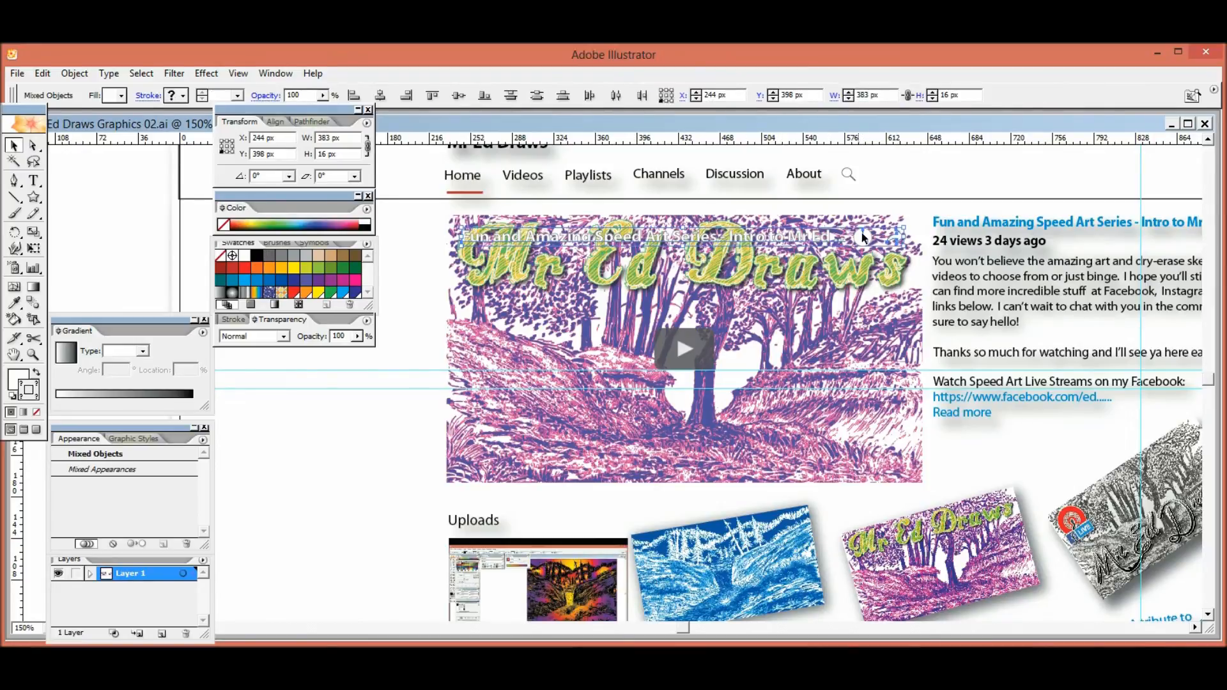
key("Up")
left_click(242, 319)
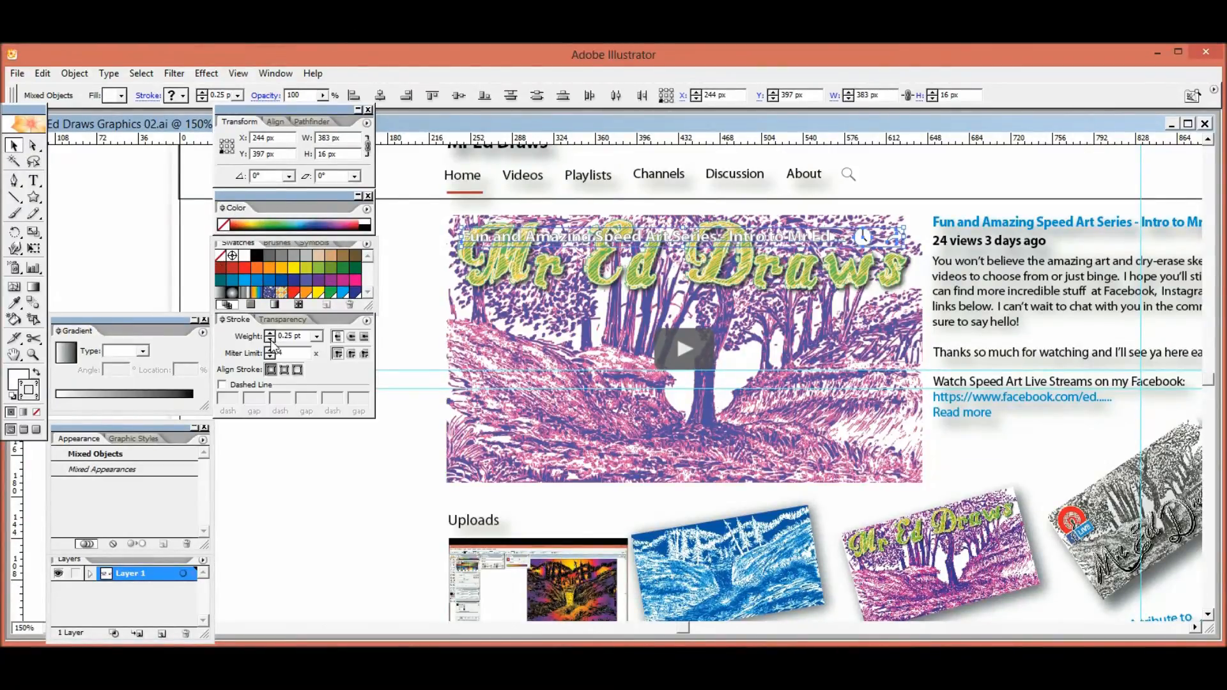
left_click(269, 340)
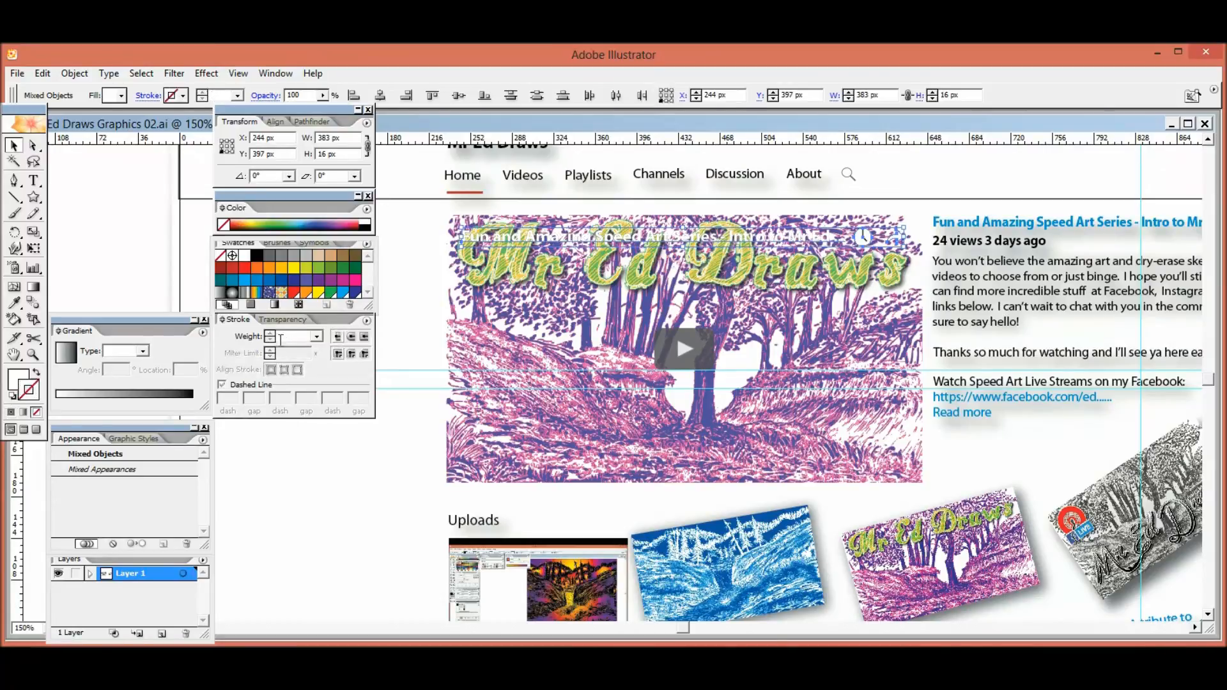
left_click(317, 336)
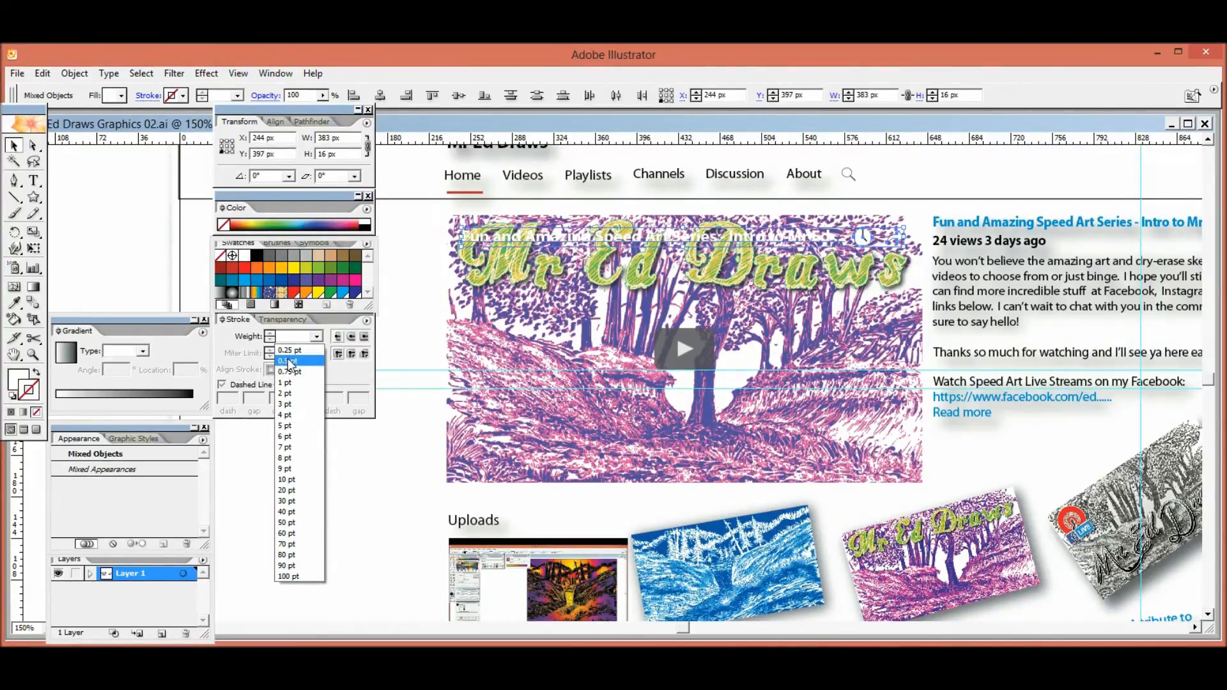
left_click(289, 362)
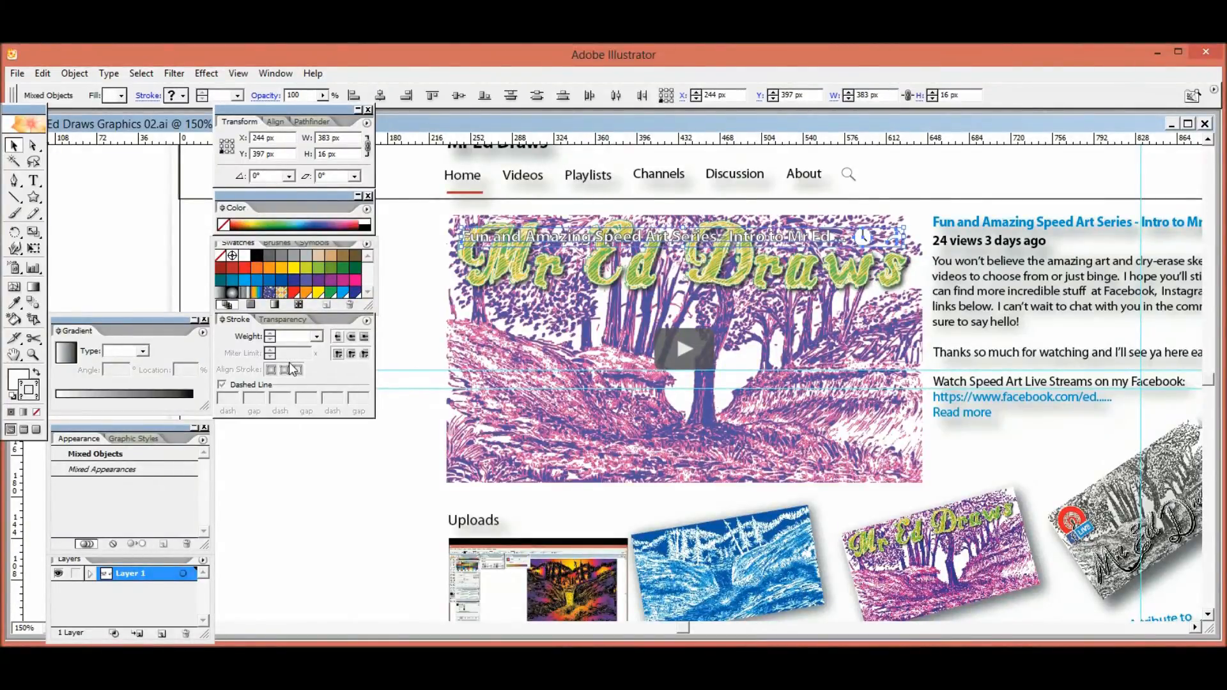
left_click(297, 482)
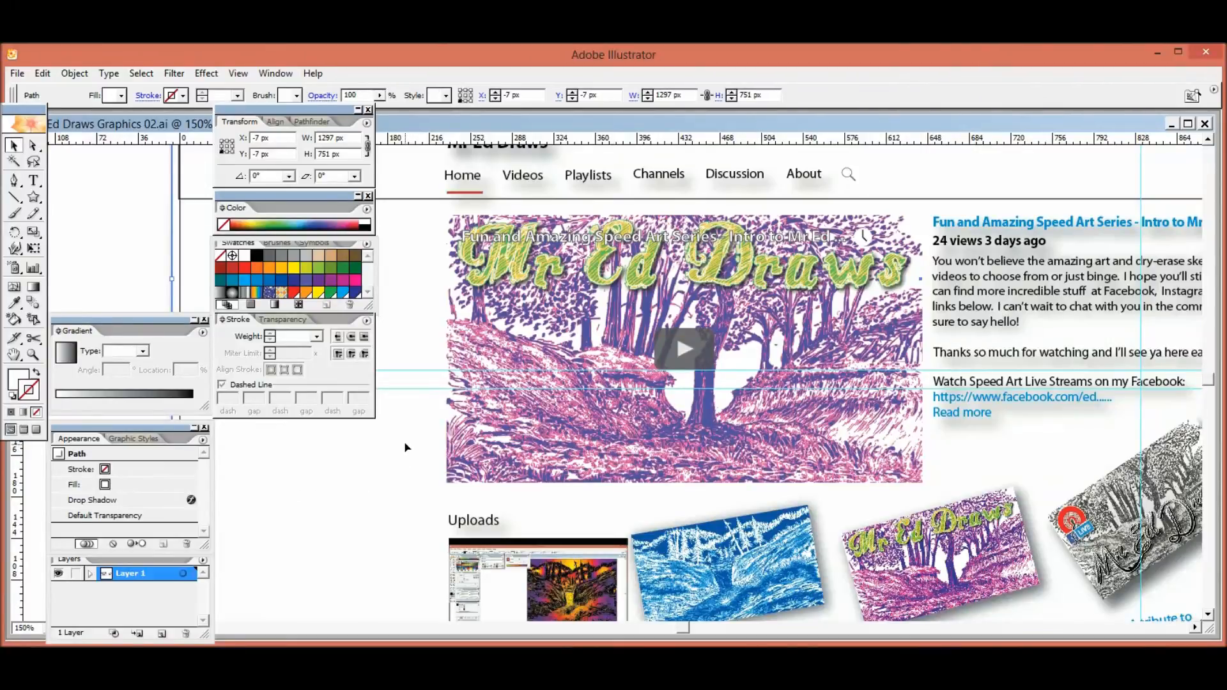
- Check the readability of the video title overlay against the whole page layout
left_click(530, 414)
left_click(431, 467)
key("ctrl+shift+bracketright")
key("ctrl+minus")
key("ctrl+minus")
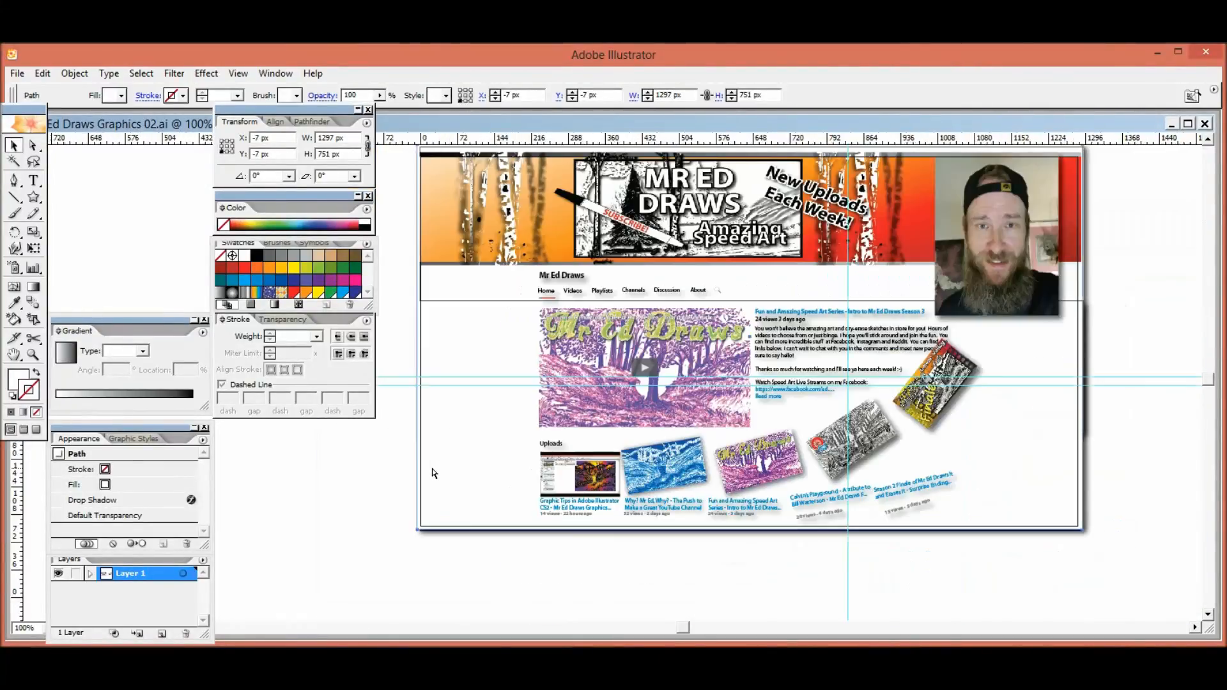
key("ctrl+shift+bracketleft")
key("ctrl+equal")
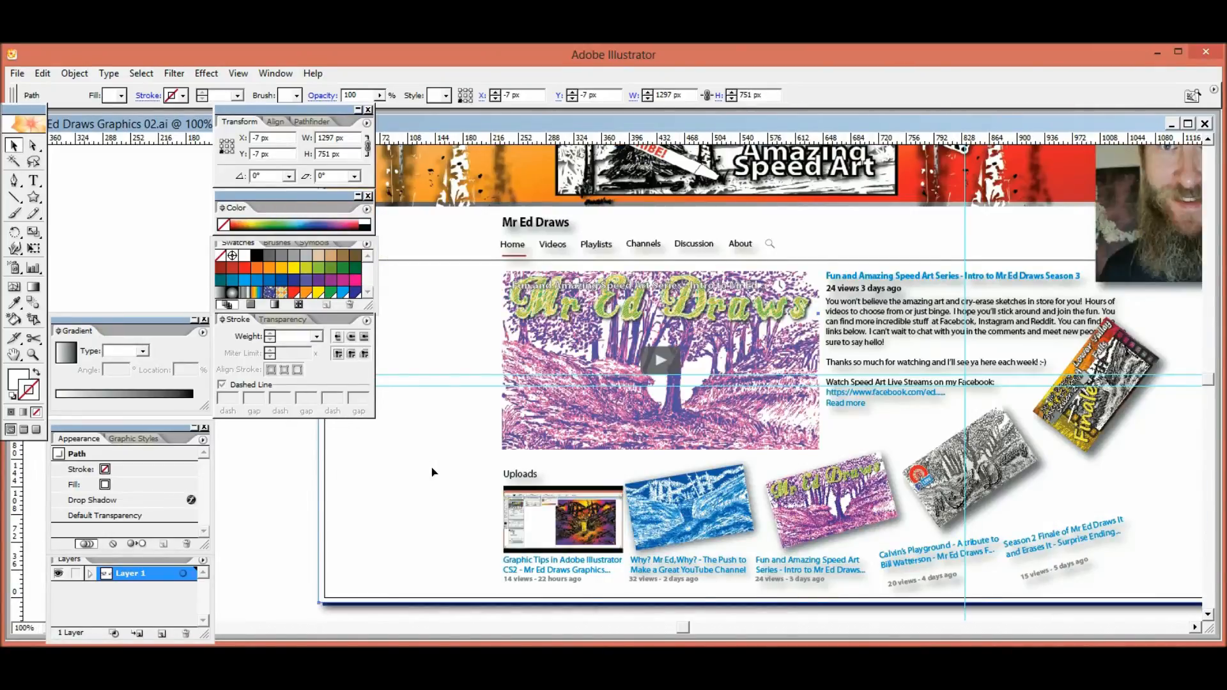
- Apply a black 0.5 pt stroke to the video title text together with the clock and share icons
left_click(803, 287)
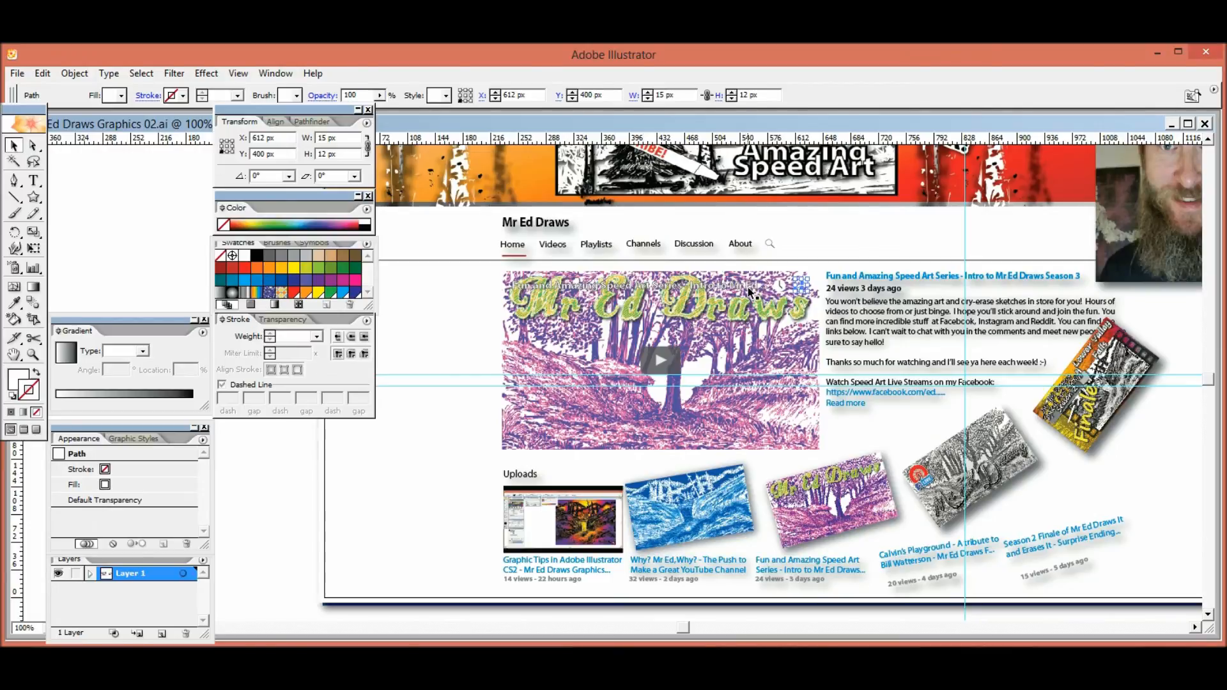
key("Return")
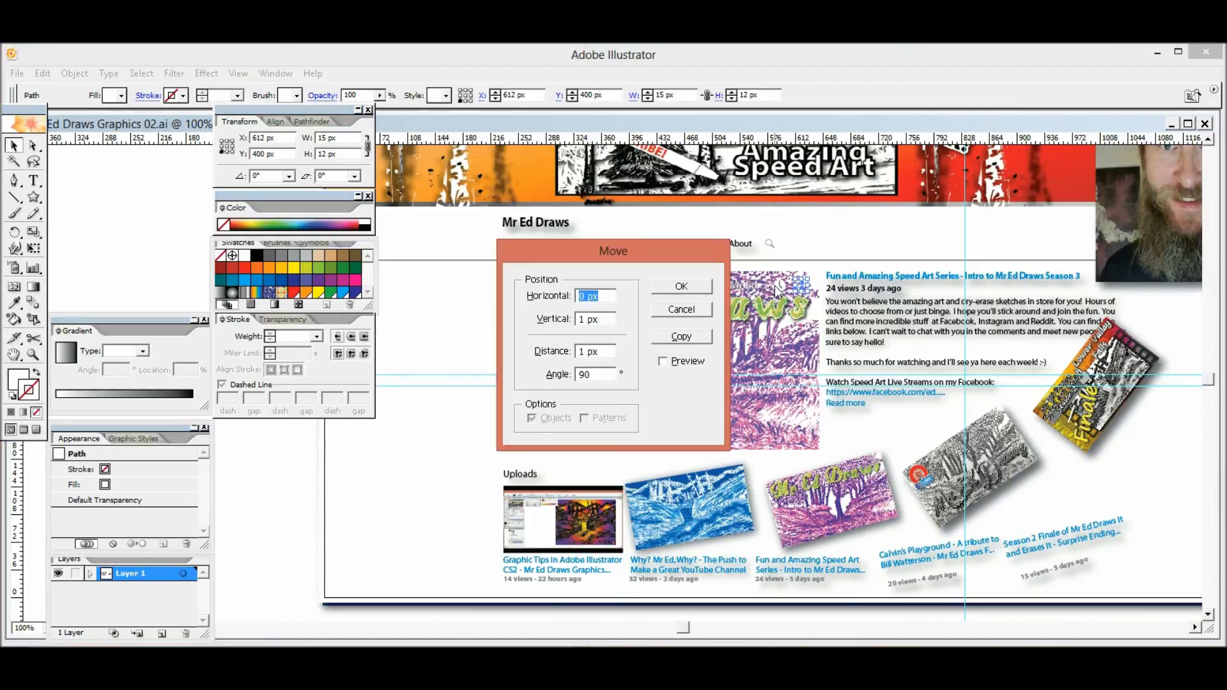
key("Return")
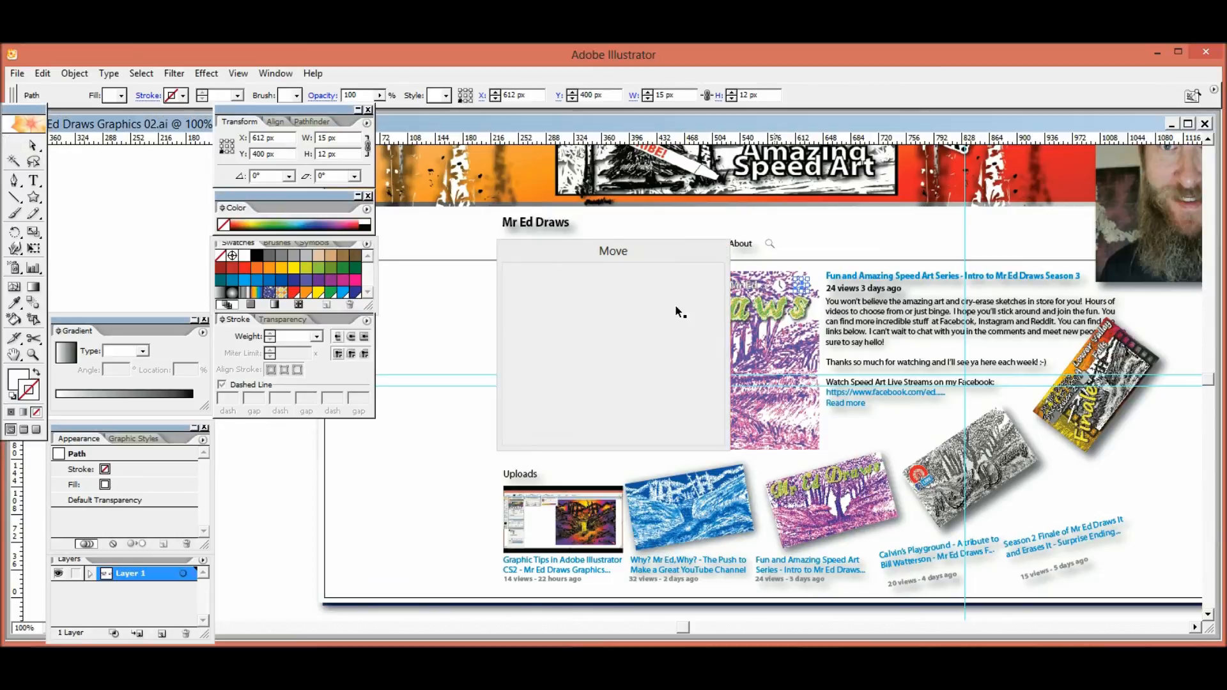
left_click(777, 291, "shift")
left_click(742, 288, "shift")
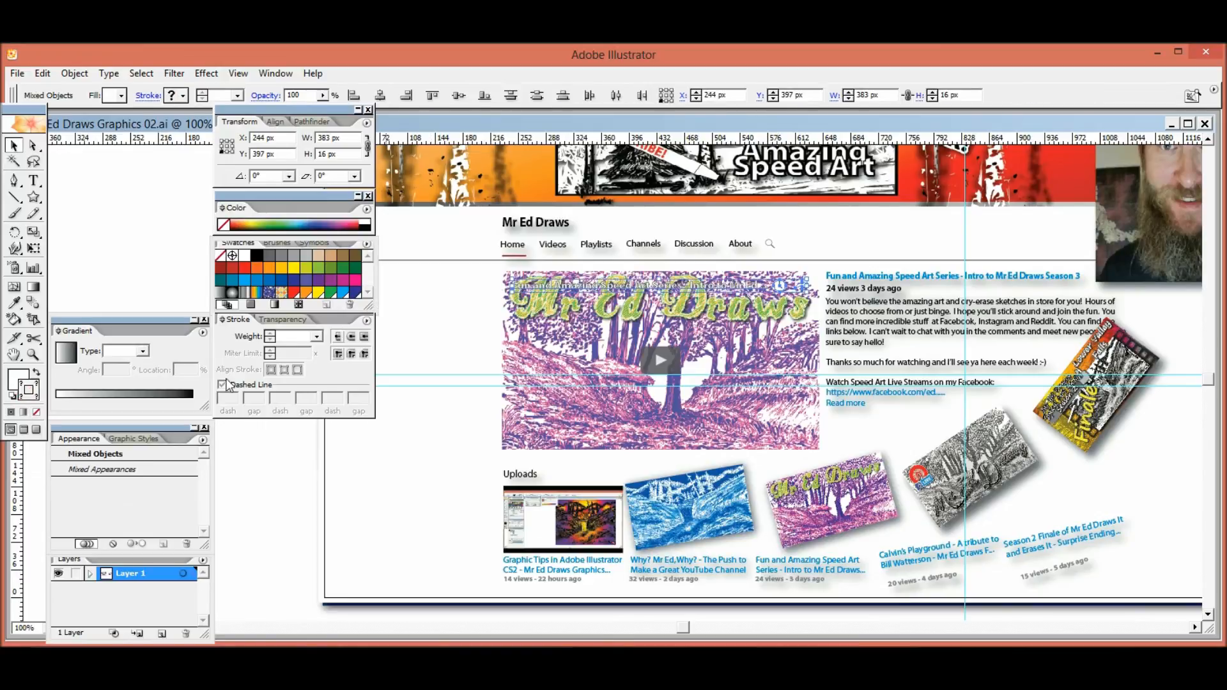
left_click(258, 257)
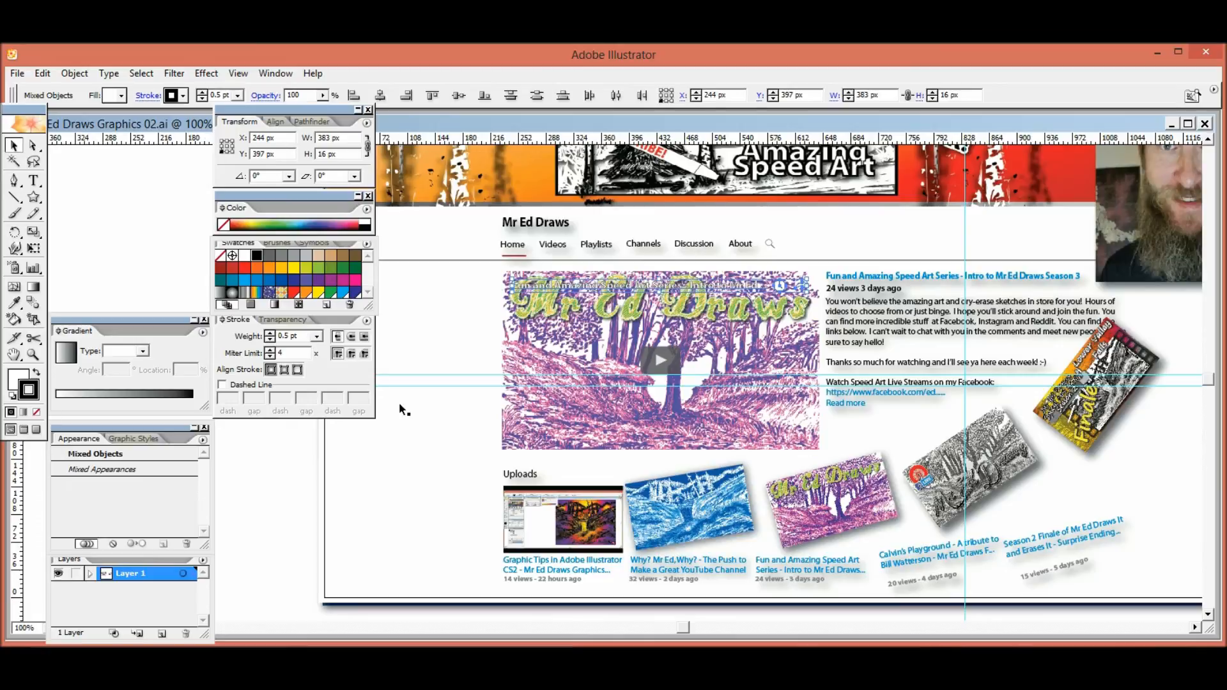
left_click(460, 447)
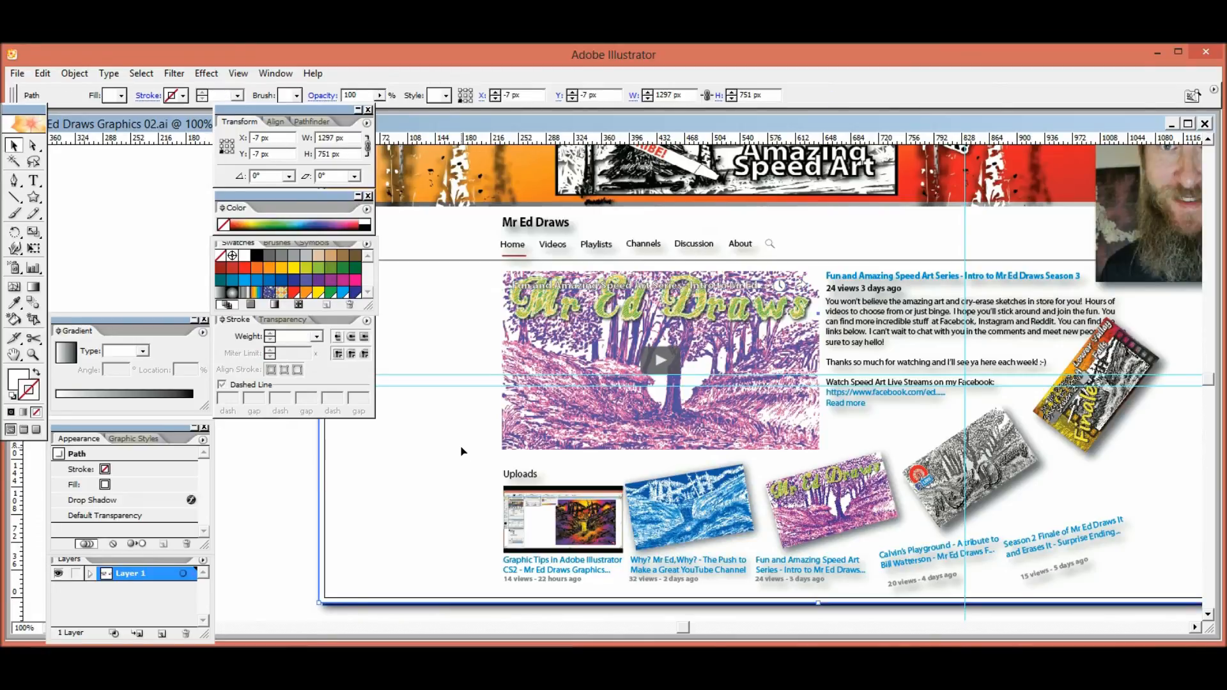
- Adjust the opacity of the large video image and check the effect on the whole page
left_click(567, 386)
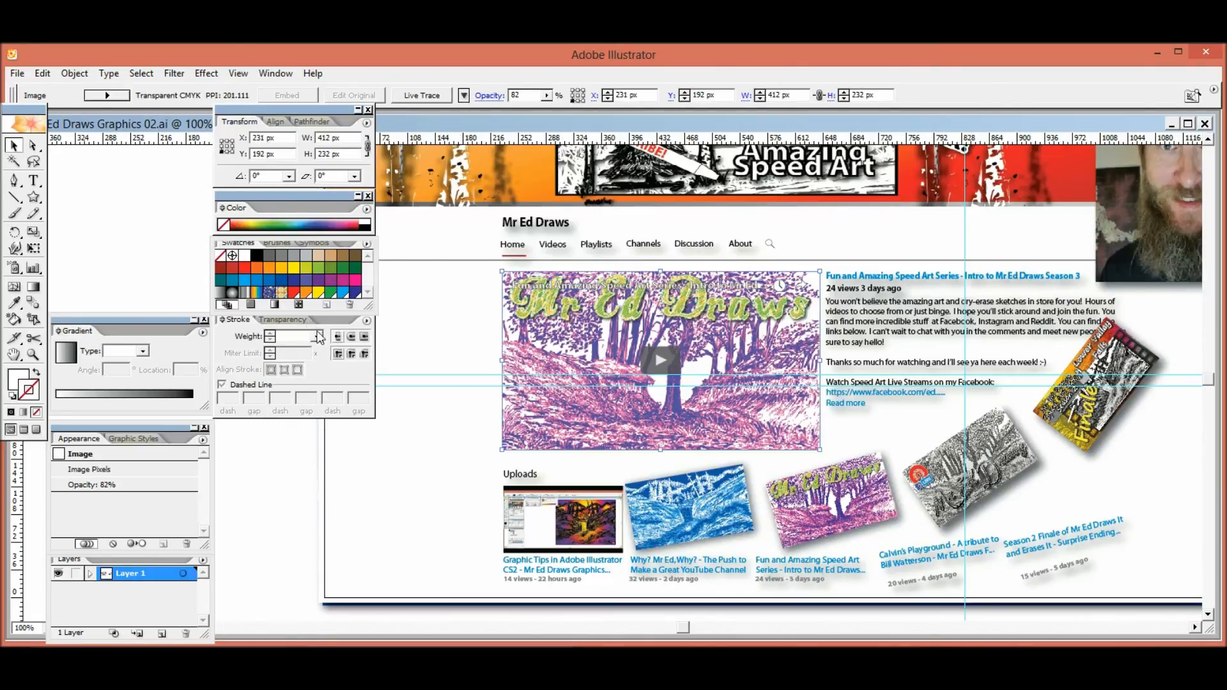
left_click(283, 319)
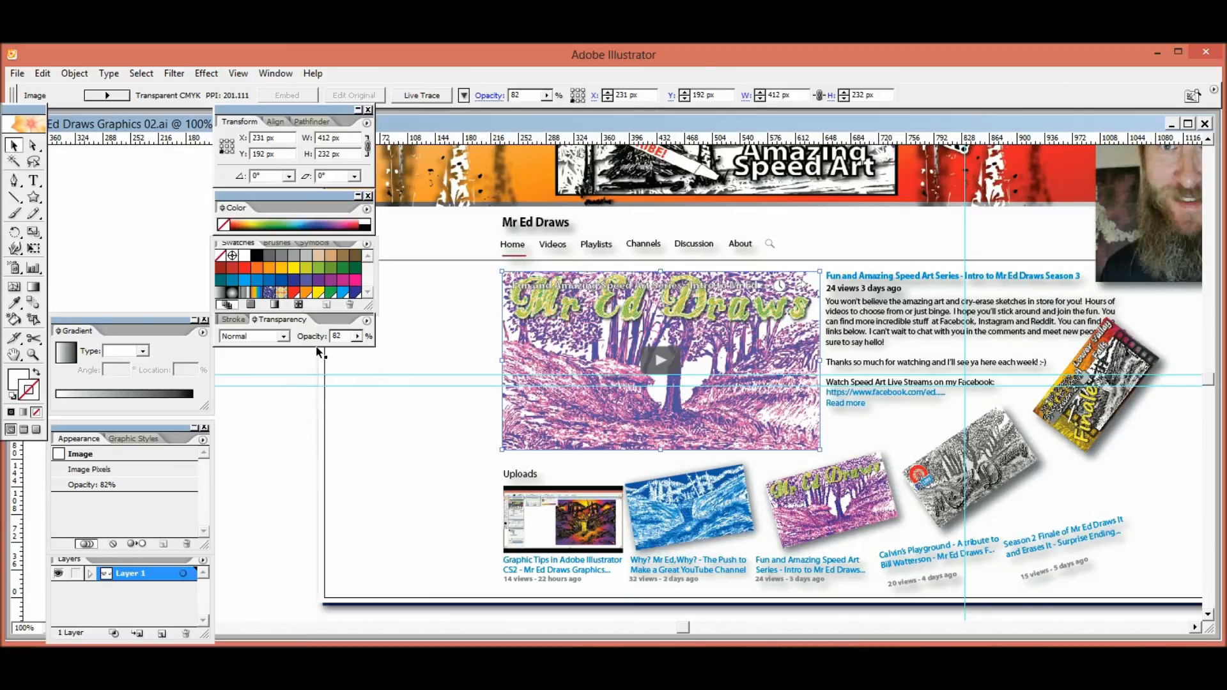
left_click(357, 336)
left_click(418, 450)
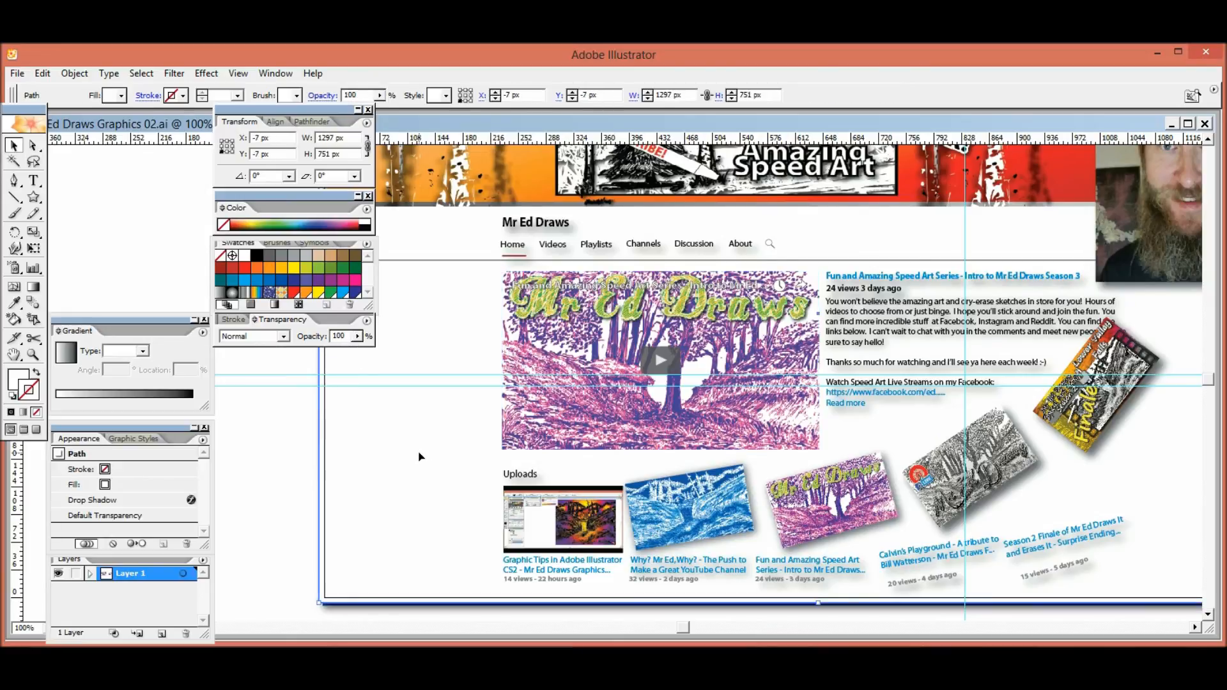
key("ctrl+minus")
key("ctrl+minus")
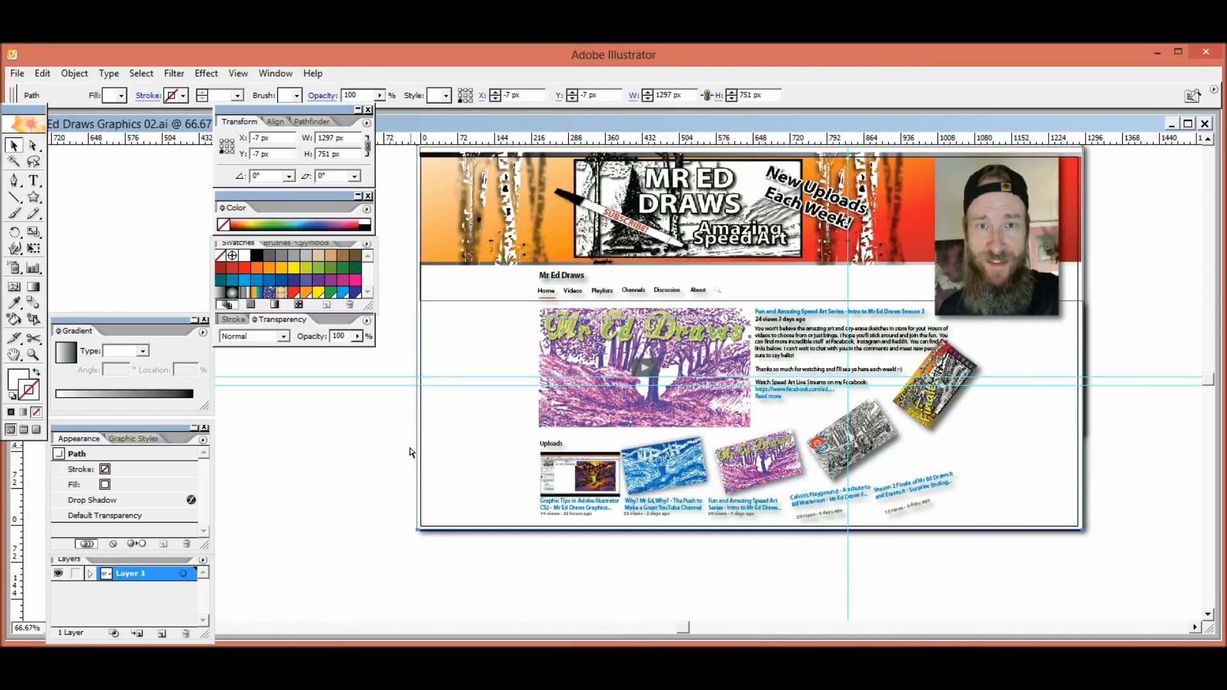
left_click_drag(416, 394, 397, 413)
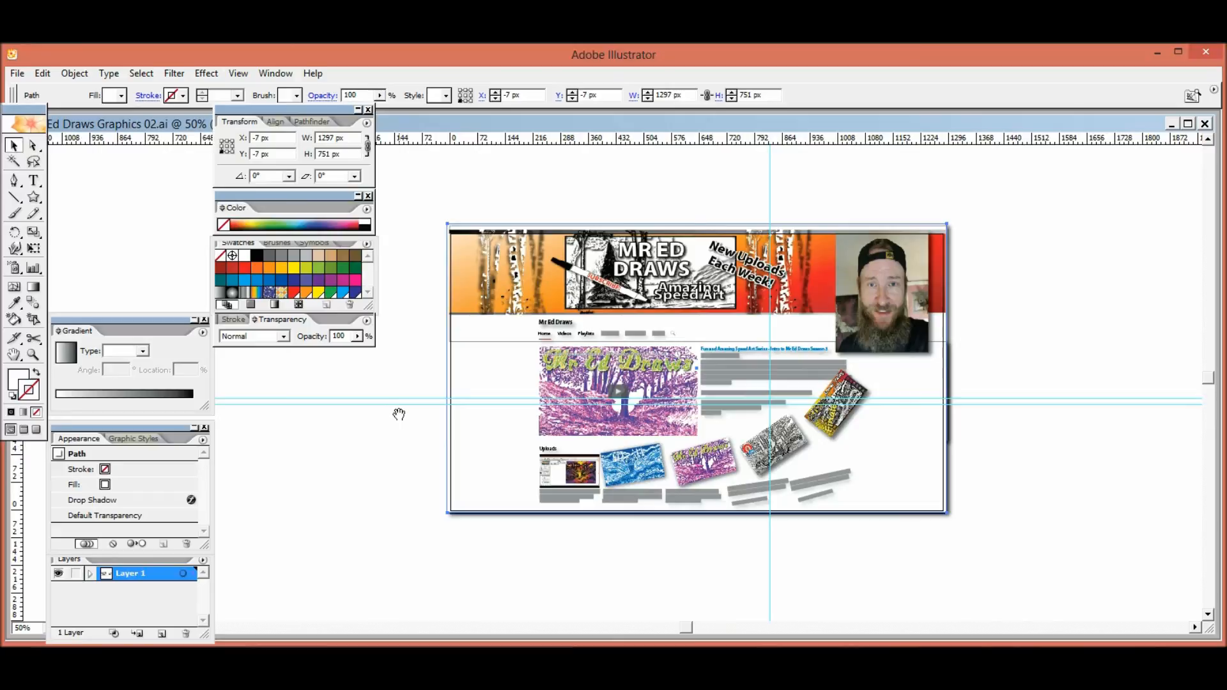
key("ctrl+plus")
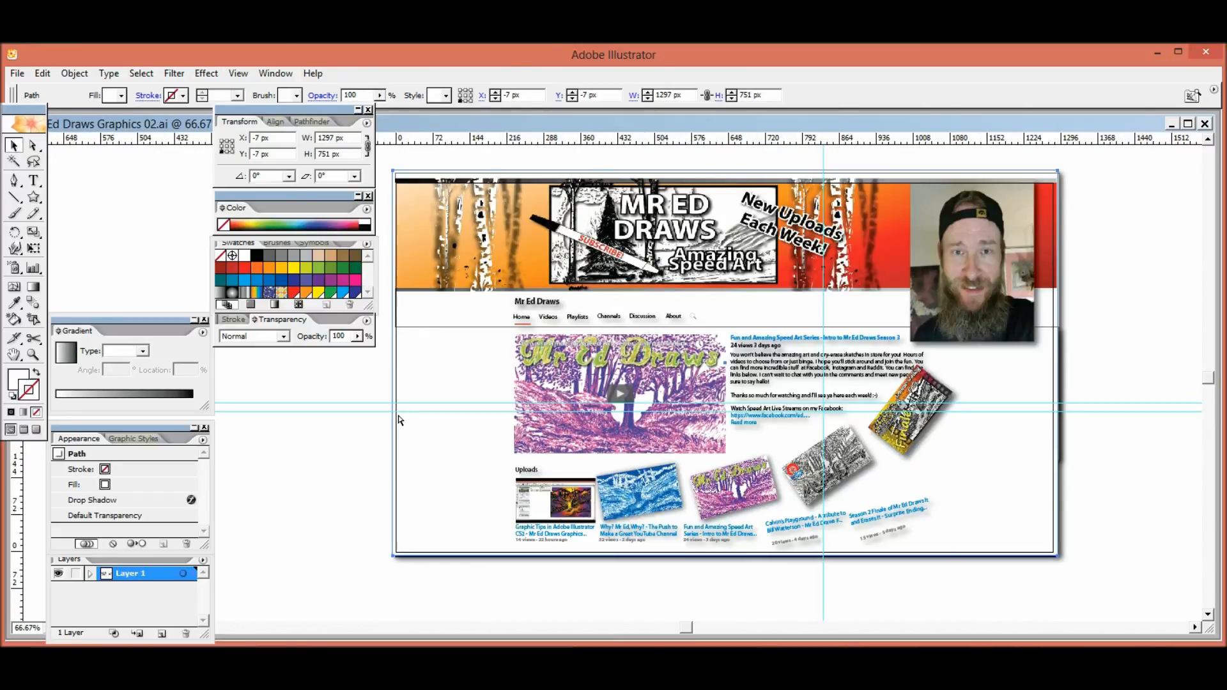